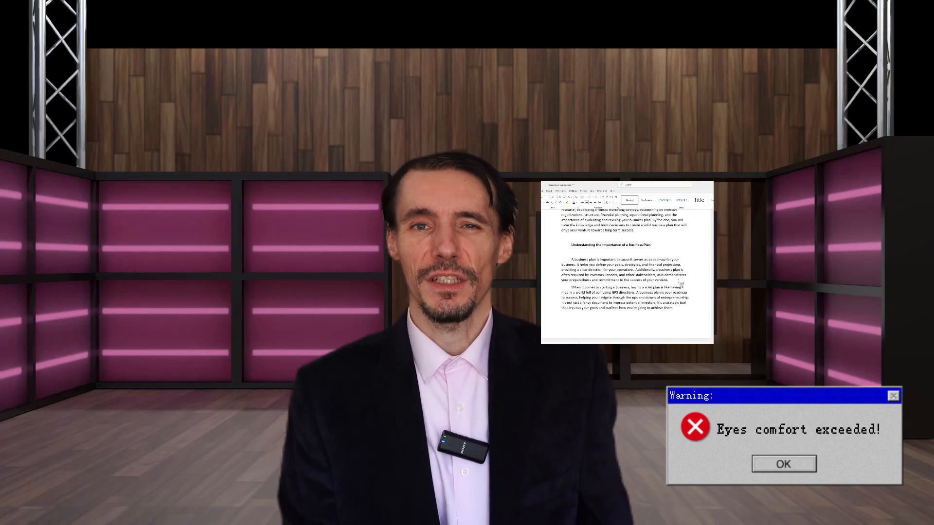
- Read through the plain document from its title to the opening paragraphs of page 2
scroll(682, 284, down, 5)
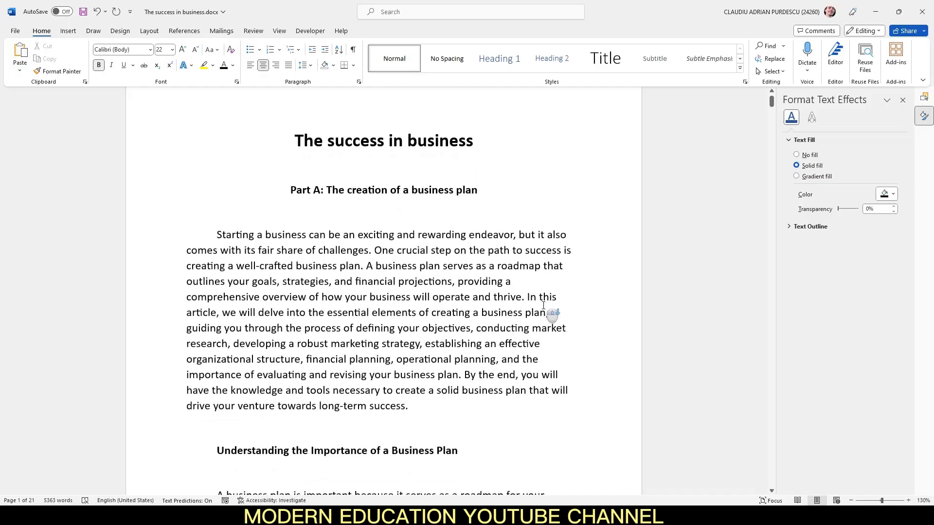
scroll(543, 306, down, 3)
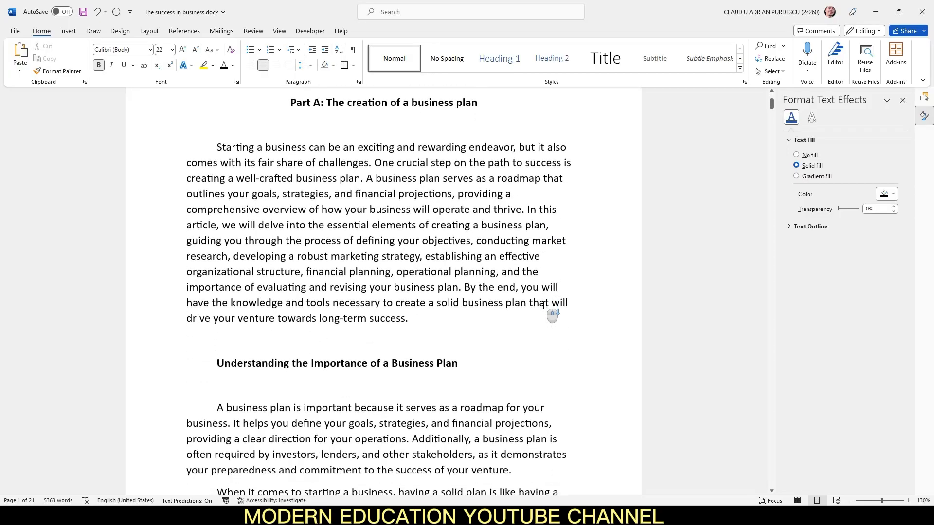
scroll(543, 305, down, 3)
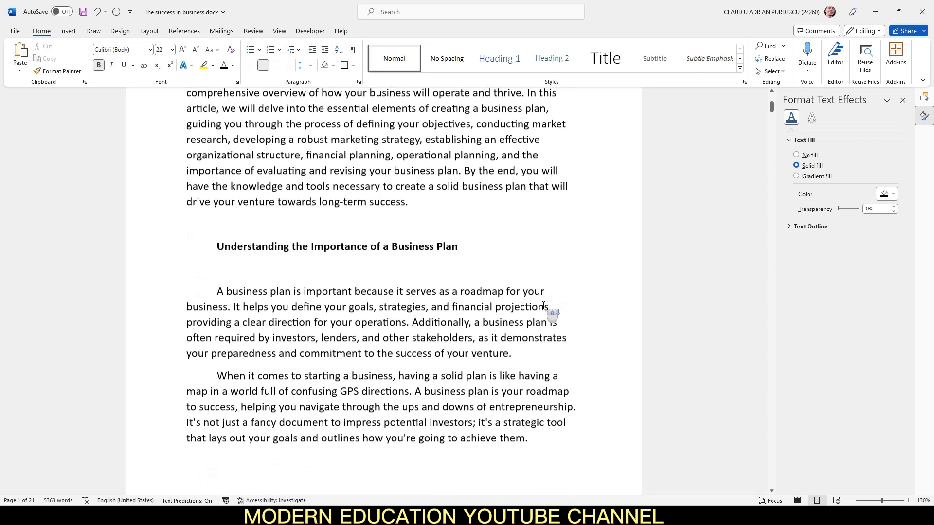
scroll(543, 306, down, 4)
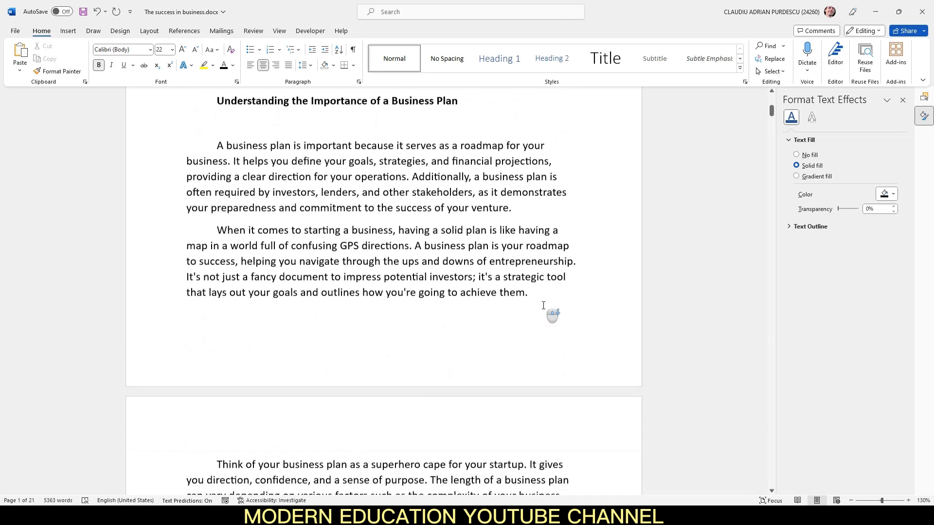
scroll(544, 306, down, 5)
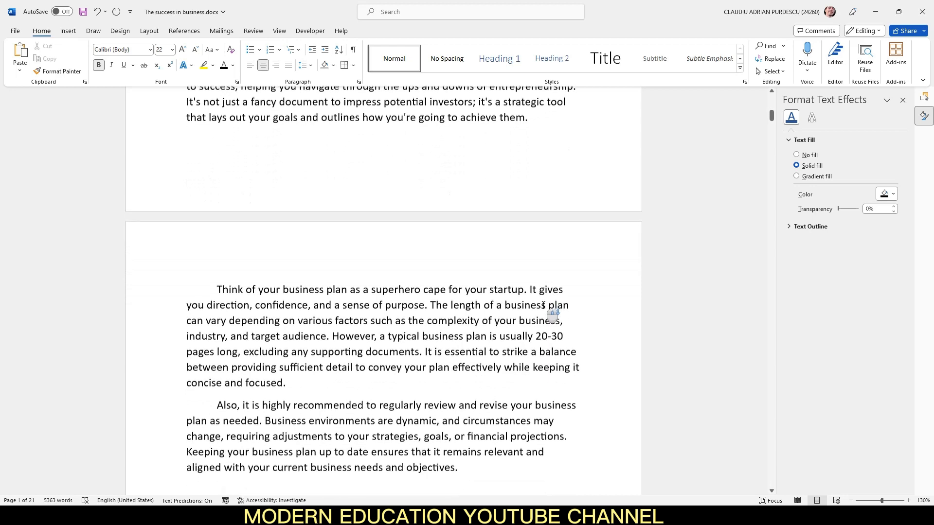
scroll(544, 306, down, 1)
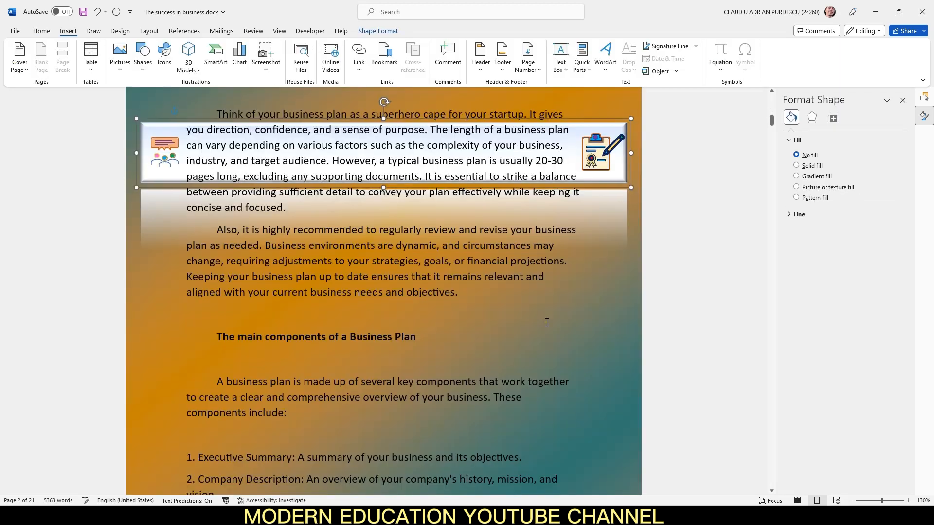
- Move the decorated reading banner down page 2 to the paragraph introducing the business plan components
key(Down)
key(Down)
key(Down)
key(Down)
key(Down)
key(Down)
key(Down)
key(Down)
key(Down)
key(Down)
key(Down)
key(Down)
key(Down)
key(Down)
key(Down)
key(Down)
key(Down)
key(Down)
key(Down)
key(Down)
key(Down)
key(Down)
key(Down)
key(Down)
key(Down)
key(Down)
key(Down)
key(Down)
key(Down)
key(Down)
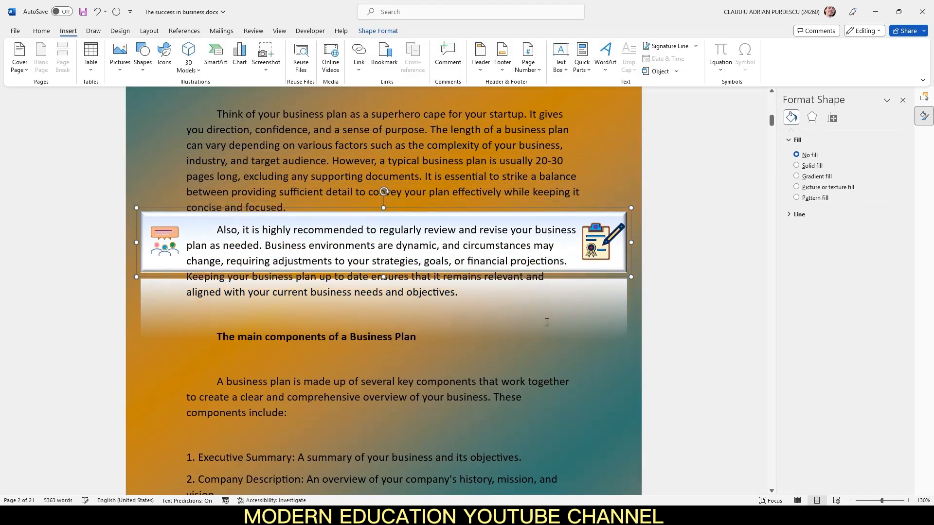
key(Down)
key(Down)
key(Down)
key(Down)
key(Down)
key(Down)
key(Down)
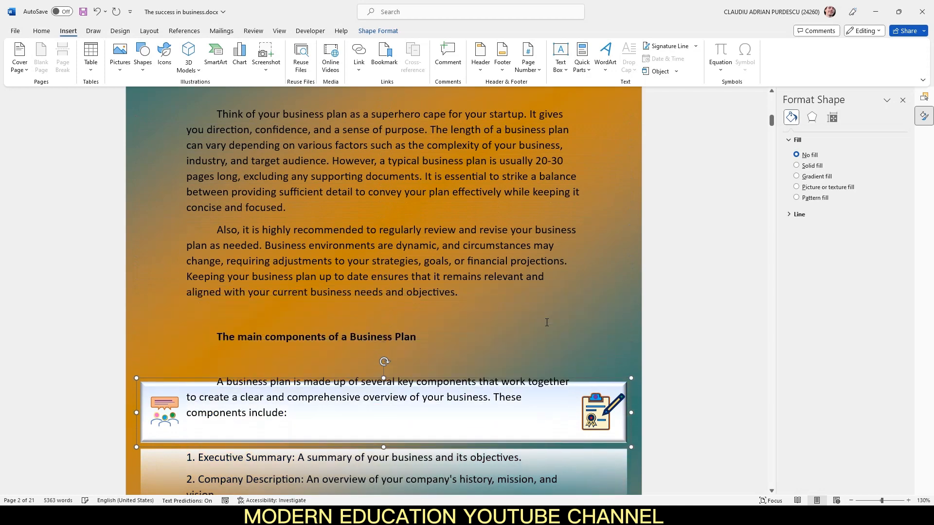
- Move the reading banner back up to the page 2 paragraph about regularly reviewing the business plan, and nudge it slightly down
key(Up)
key(Up)
key(Up)
key(Up)
key(Up)
key(Up)
key(Up)
key(Up)
key(Up)
key(Up)
key(Up)
key(Up)
key(Up)
key(Up)
key(Up)
key(Up)
key(Up)
key(Up)
key(Up)
key(Up)
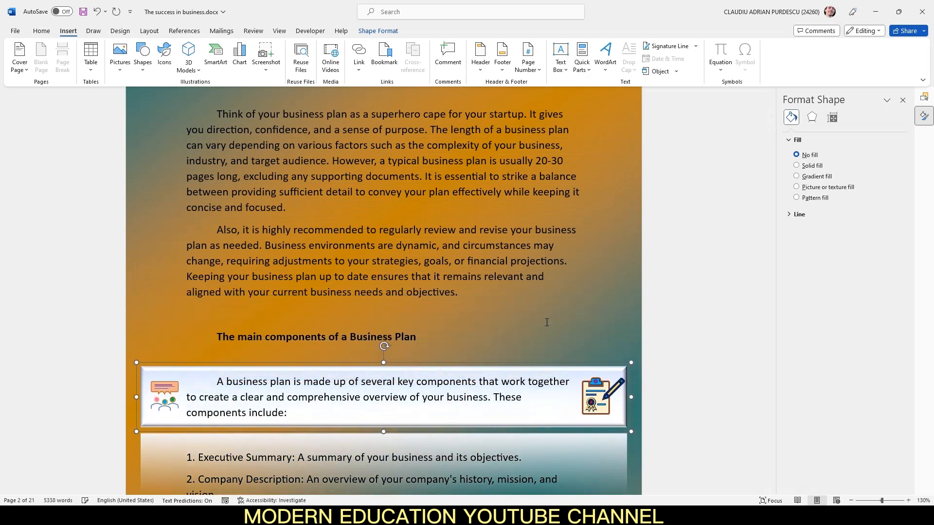
key(Up)
key(Up)
key(Up)
key(Up)
key(Up)
key(Up)
key(Up)
key(Up)
key(Up)
key(Up)
key(Up)
key(Up)
key(Up)
key(Up)
key(Up)
key(Up)
key(Up)
key(Up)
key(Up)
key(Up)
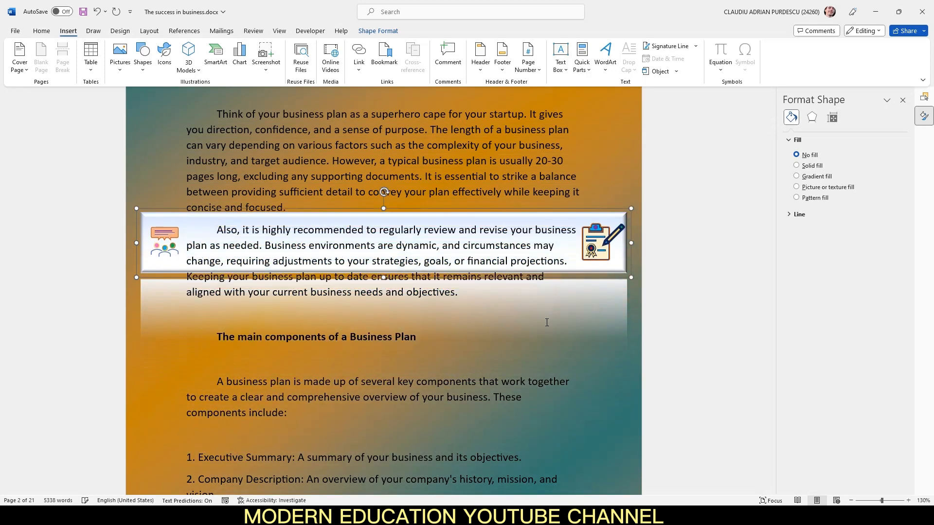
key(Down)
key(Down)
key(Down)
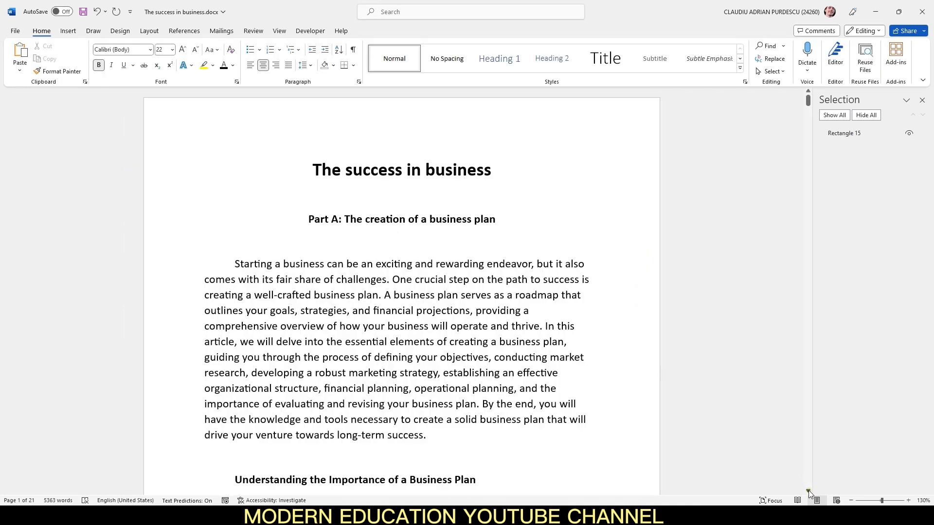
- Read line by line from the document title through the section "Defining Your Business Goals and Objectives"
click(808, 491)
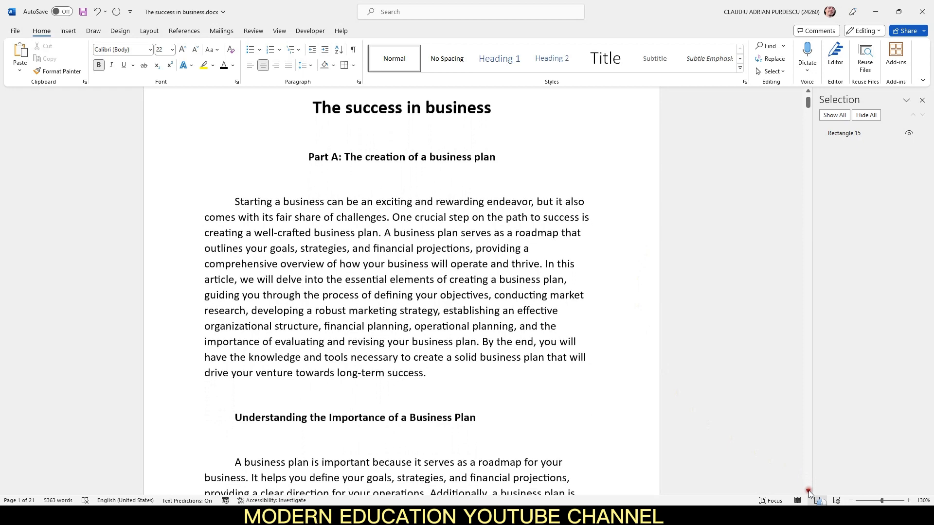
click(809, 491)
click(809, 491)
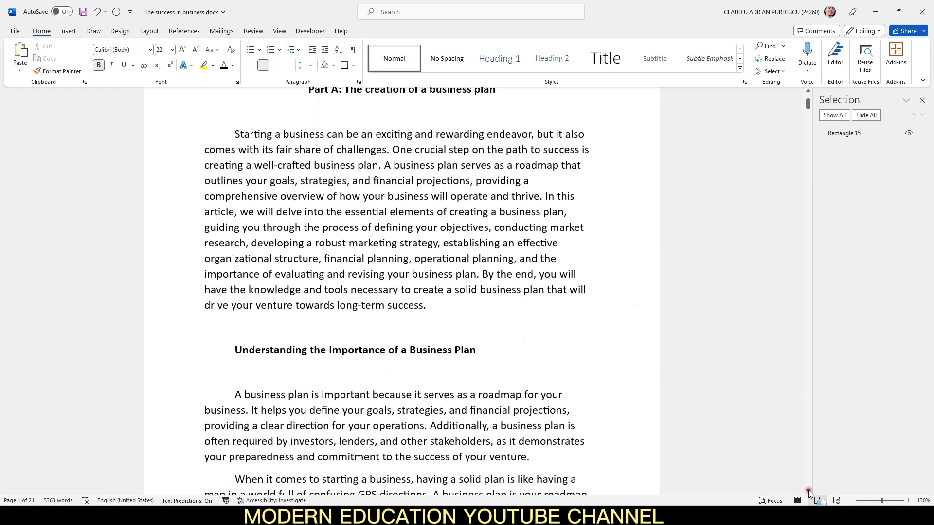
click(809, 491)
click(808, 491)
click(809, 491)
click(808, 491)
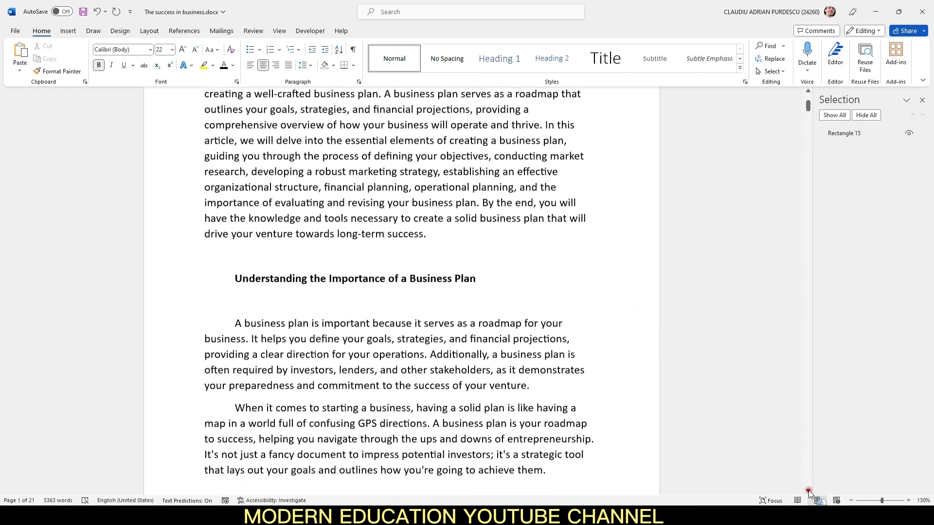
click(809, 490)
click(809, 491)
click(808, 491)
click(809, 491)
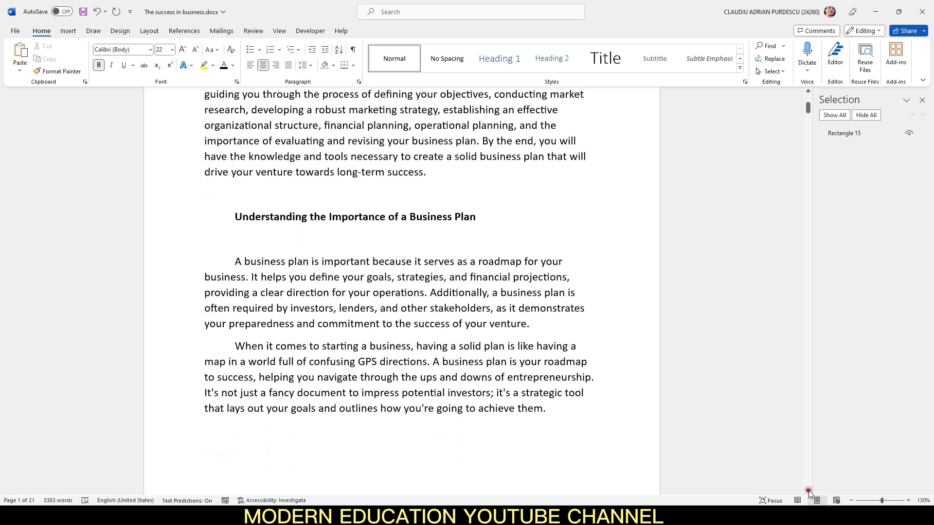
click(809, 491)
click(809, 491)
click(808, 491)
click(808, 491)
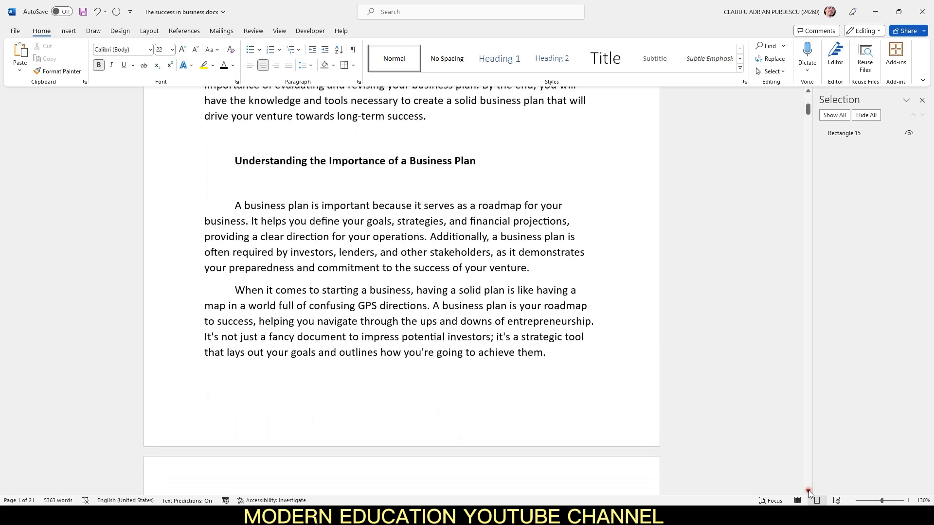
click(809, 491)
click(809, 491)
click(809, 491)
click(808, 491)
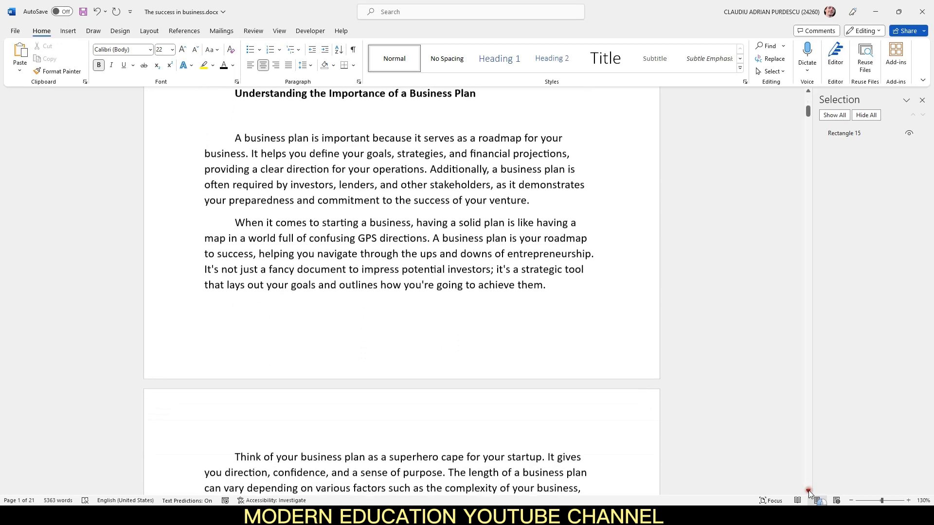
click(808, 491)
click(809, 491)
click(809, 491)
click(809, 491)
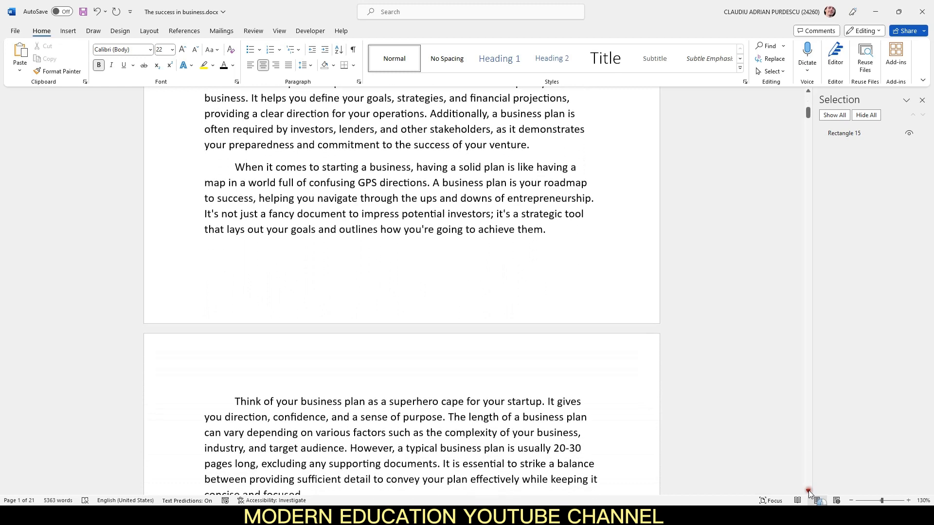
click(808, 490)
click(808, 491)
click(809, 491)
click(808, 490)
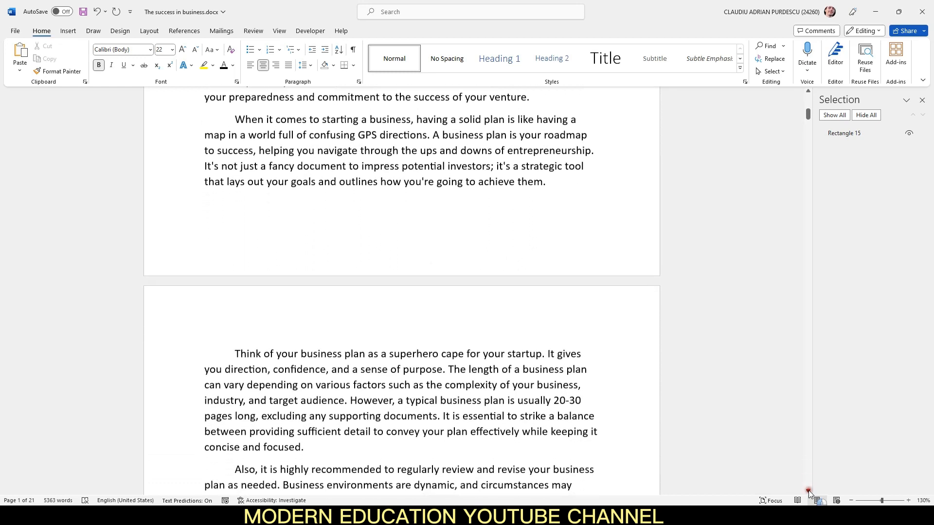
click(809, 491)
click(809, 491)
click(808, 491)
click(809, 490)
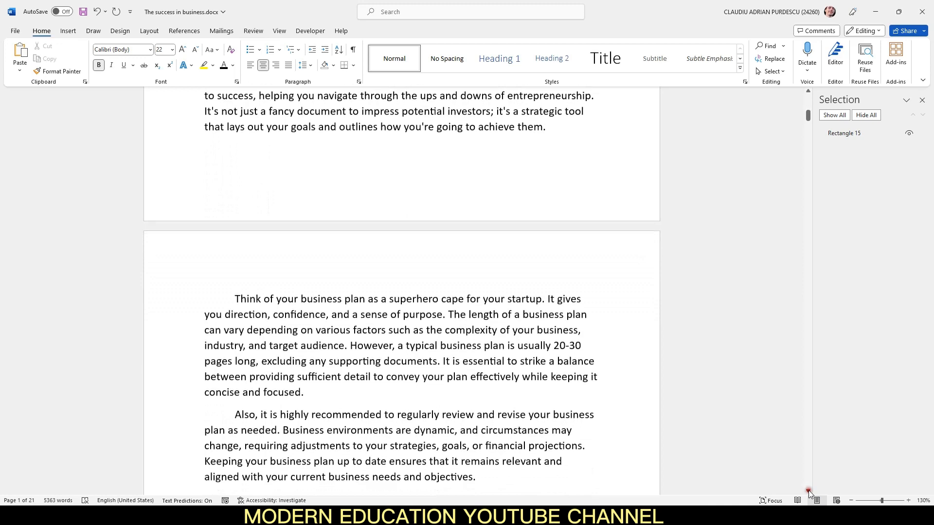
click(809, 491)
click(809, 491)
click(809, 491)
click(808, 491)
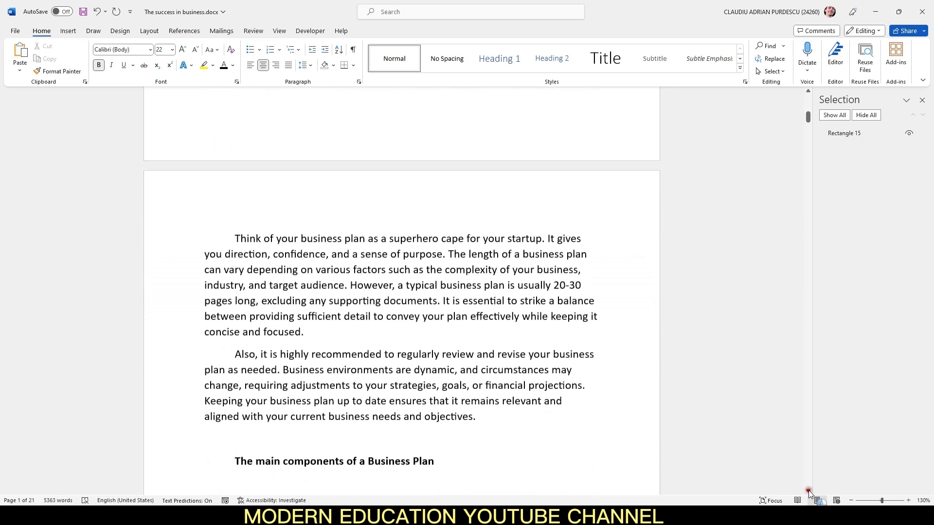
click(808, 491)
click(809, 491)
click(809, 491)
click(808, 490)
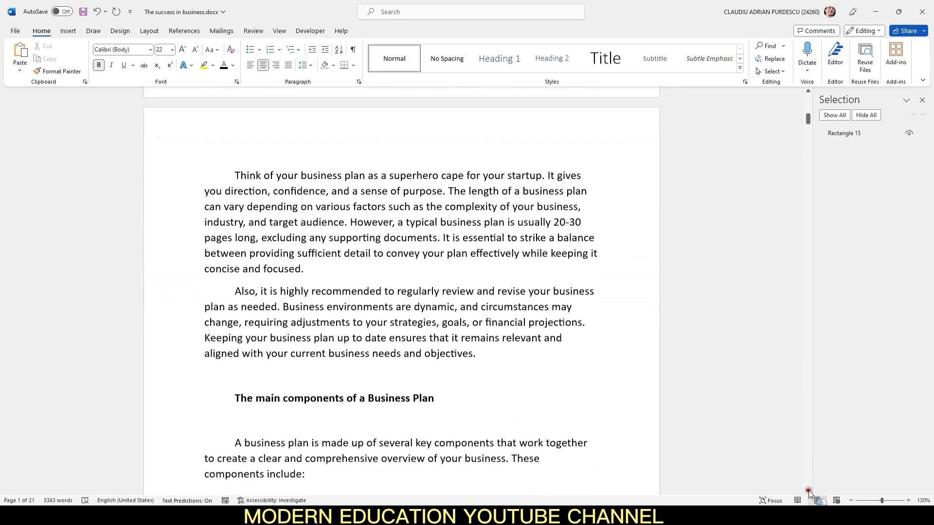
click(808, 490)
click(808, 491)
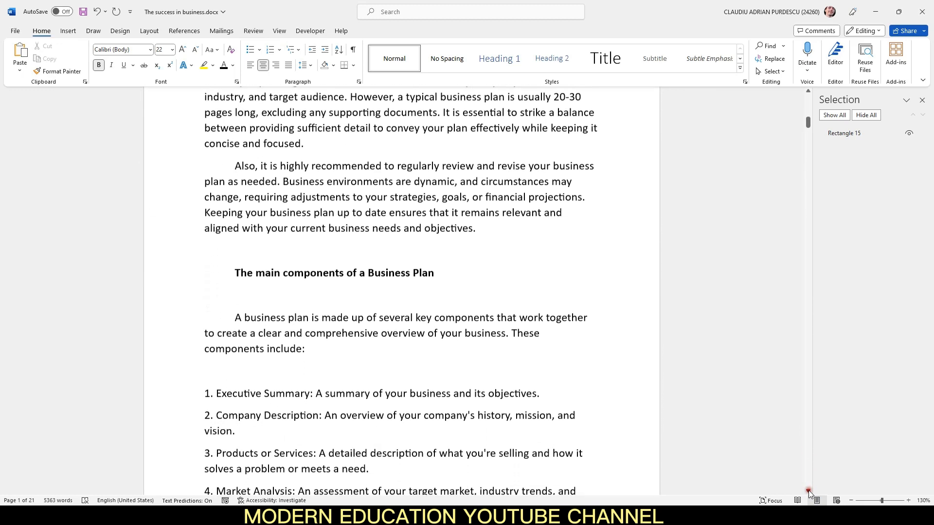
click(809, 490)
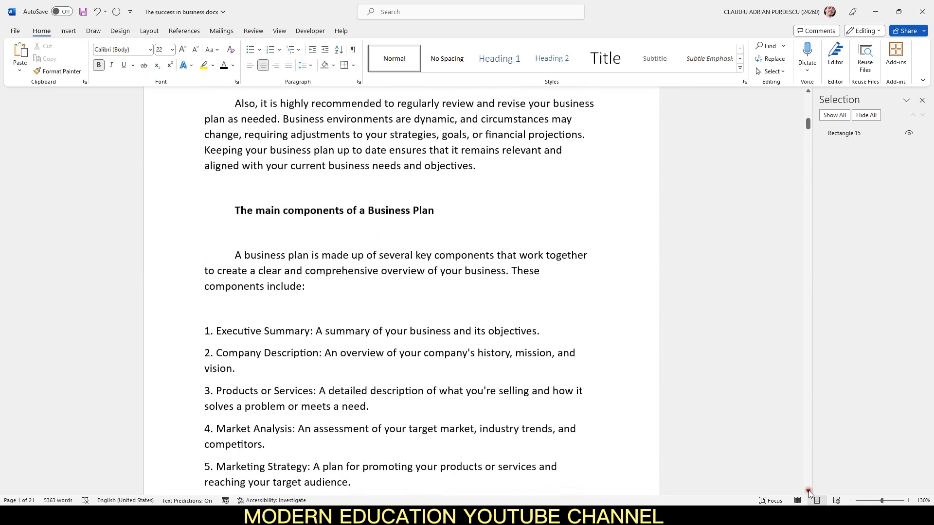
click(809, 490)
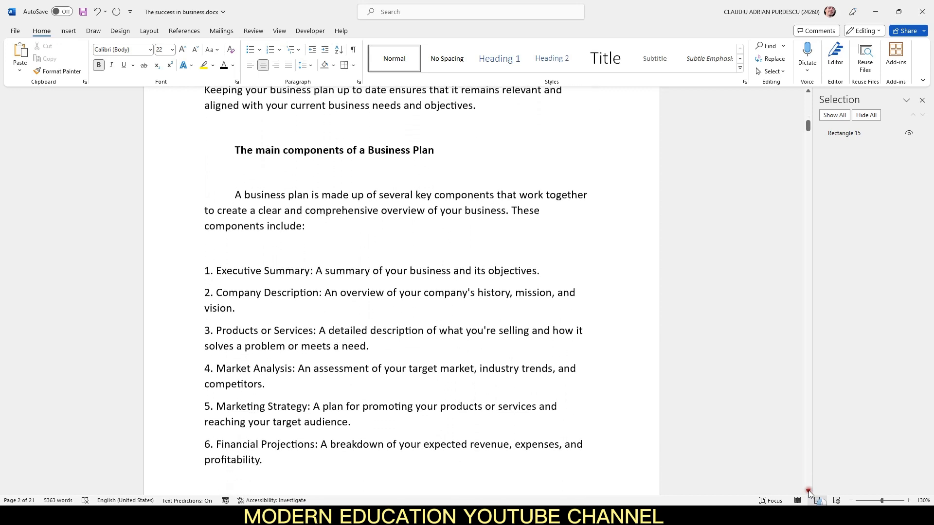
click(809, 491)
click(808, 491)
click(808, 491)
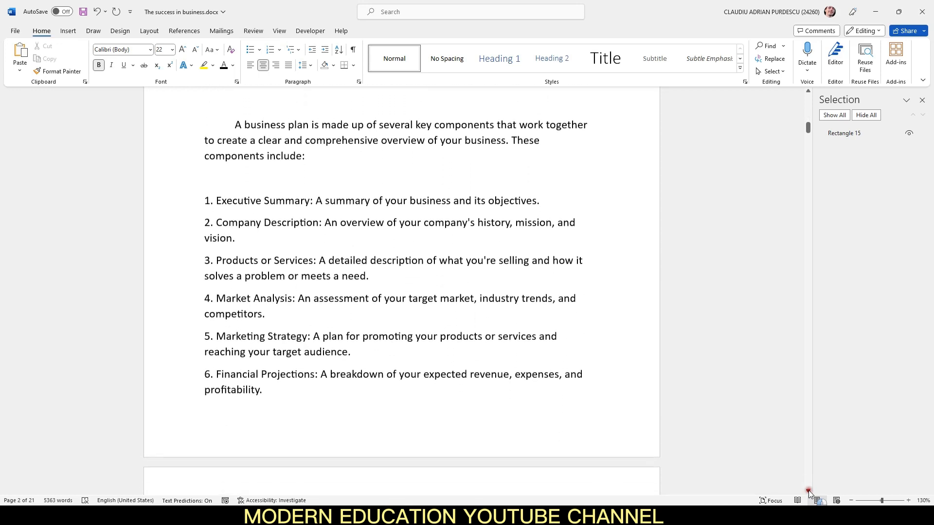
click(808, 491)
click(808, 491)
click(809, 491)
click(809, 491)
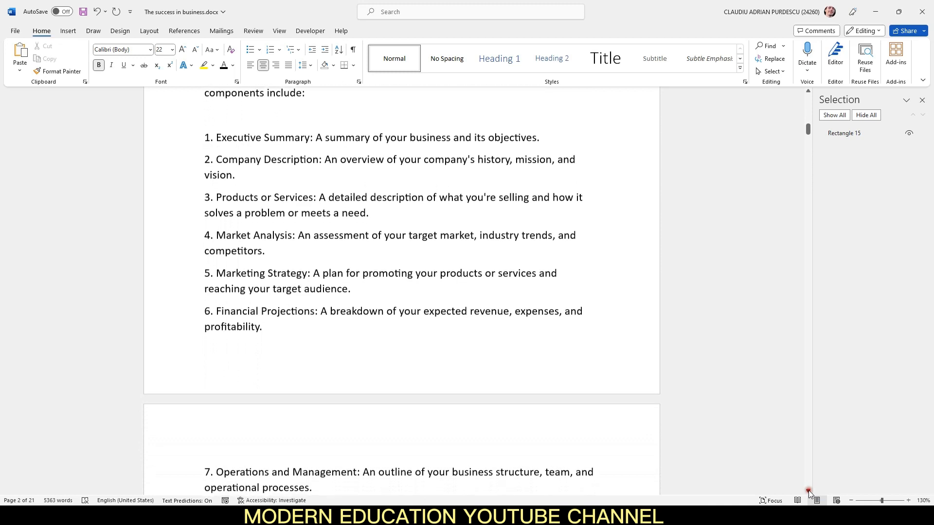
click(808, 491)
click(808, 491)
click(809, 490)
click(809, 491)
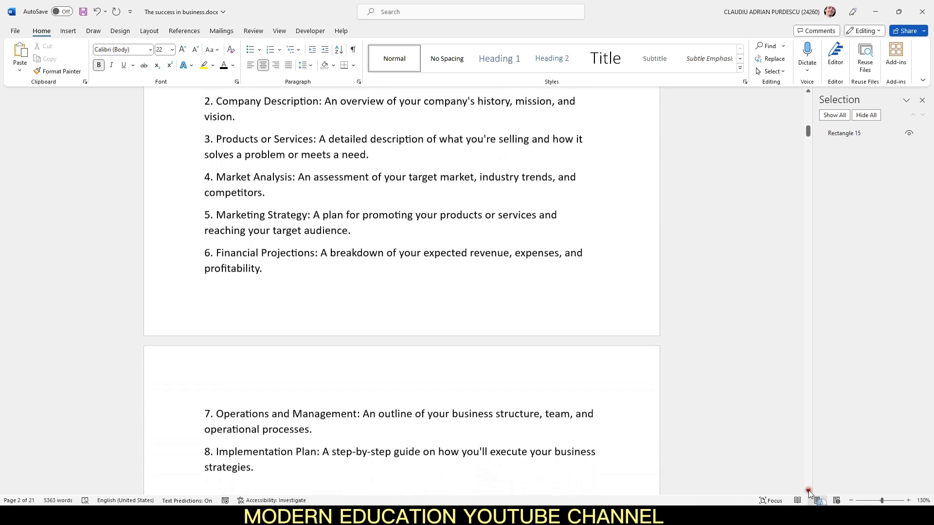
click(809, 491)
click(809, 491)
click(809, 491)
click(808, 491)
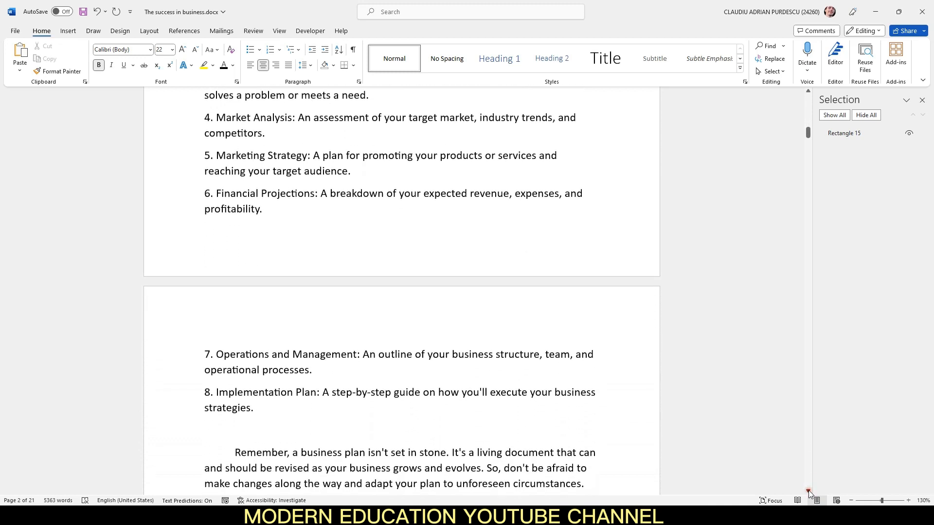
click(809, 491)
click(808, 490)
click(809, 491)
click(808, 491)
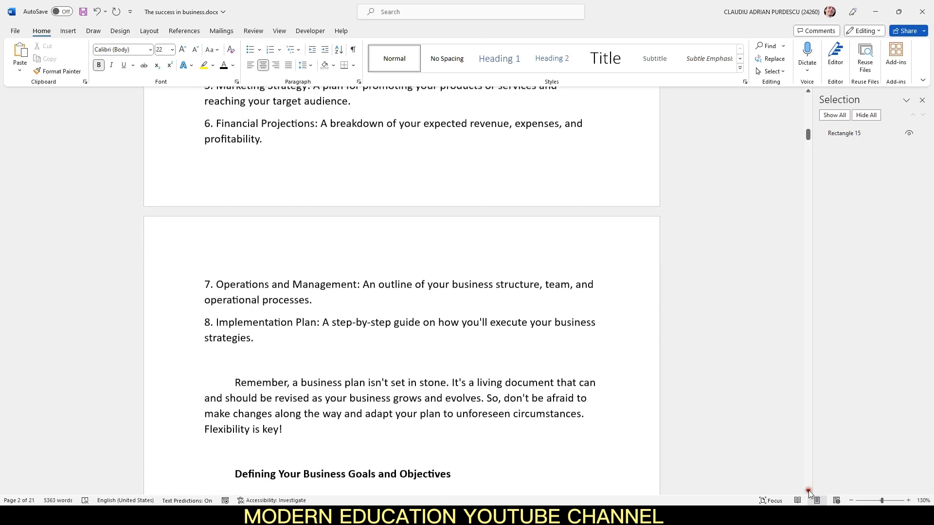
click(808, 491)
click(808, 491)
click(808, 491)
click(809, 491)
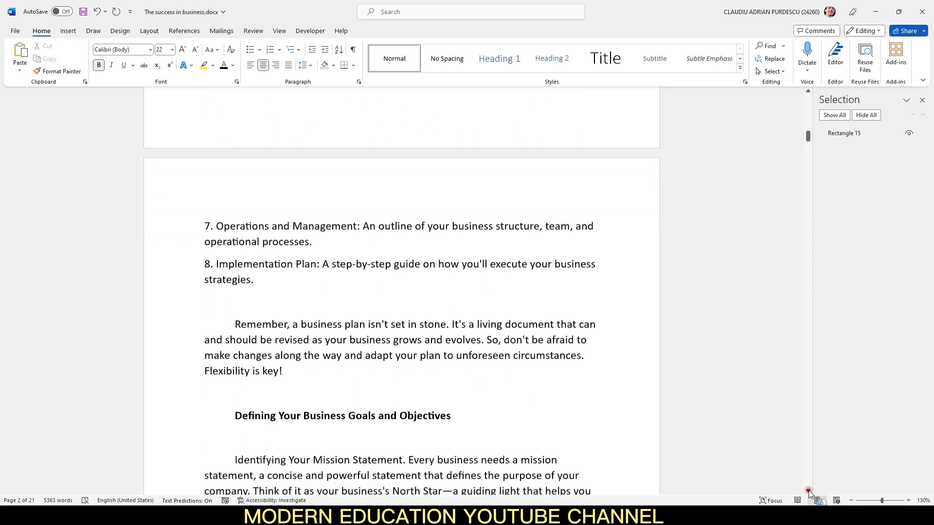
click(808, 491)
click(809, 491)
click(809, 490)
click(809, 490)
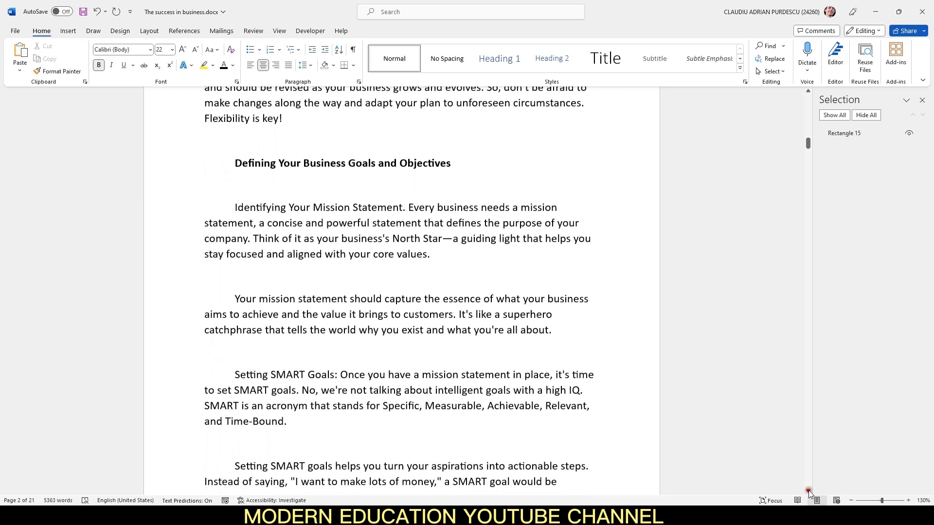
click(809, 491)
click(809, 491)
click(808, 491)
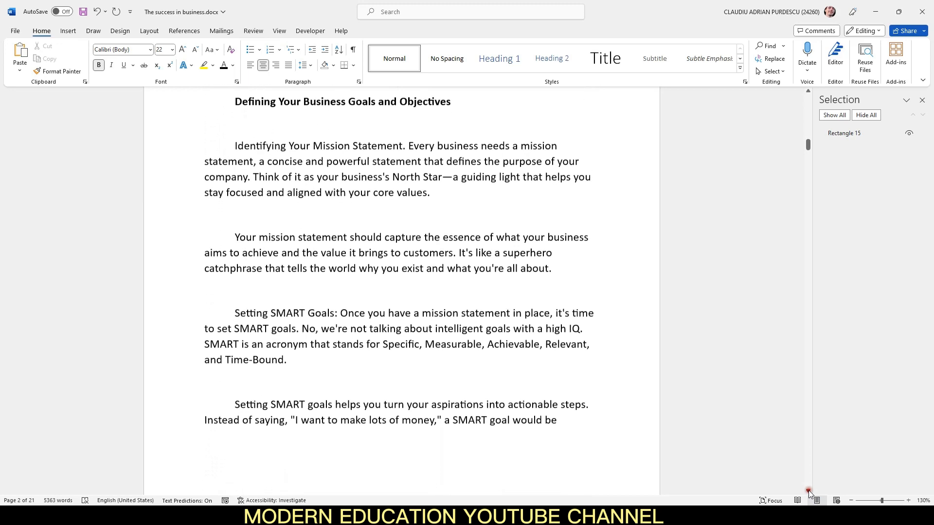
- Read line by line from "Defining Your Business Goals and Objectives" through the SMART goals paragraphs to the section "Conducting Market Research and Analysis"
click(809, 491)
click(809, 491)
click(809, 491)
click(809, 491)
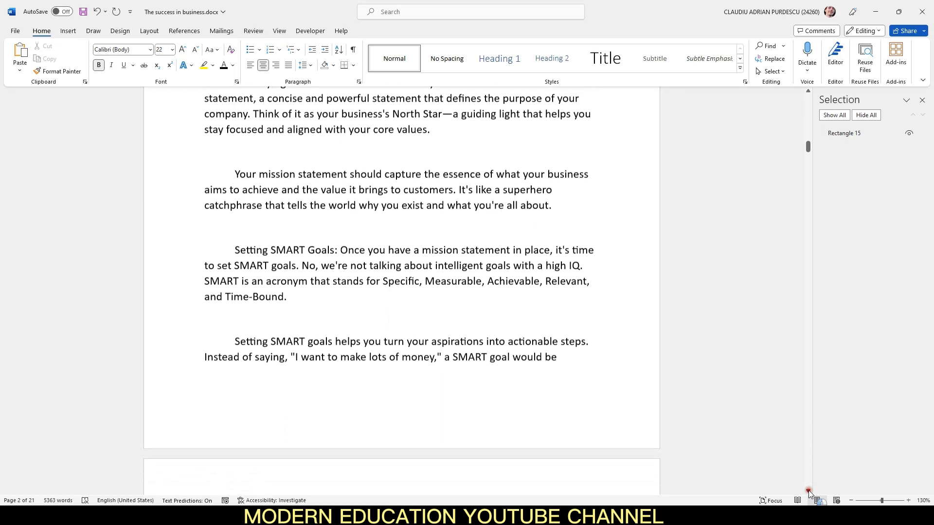
click(808, 491)
click(809, 491)
click(809, 491)
click(808, 491)
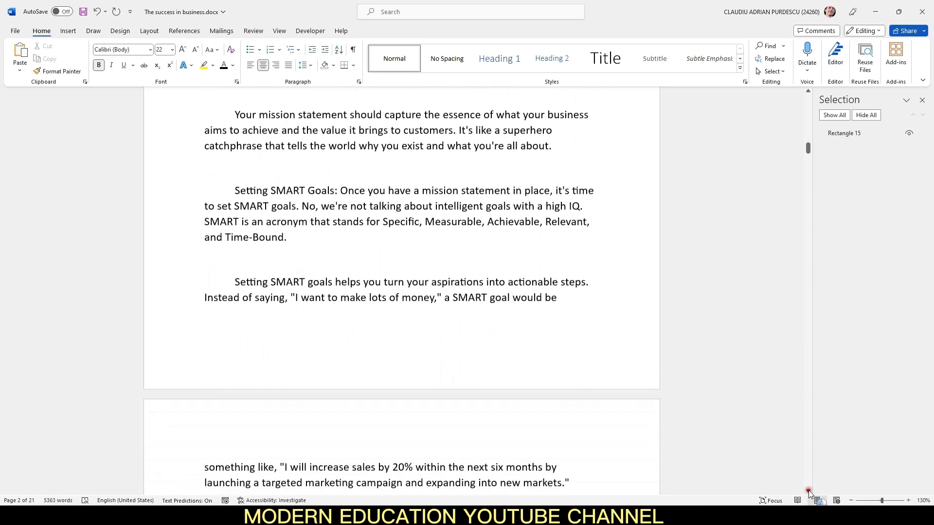
click(808, 491)
click(809, 491)
click(809, 491)
click(809, 490)
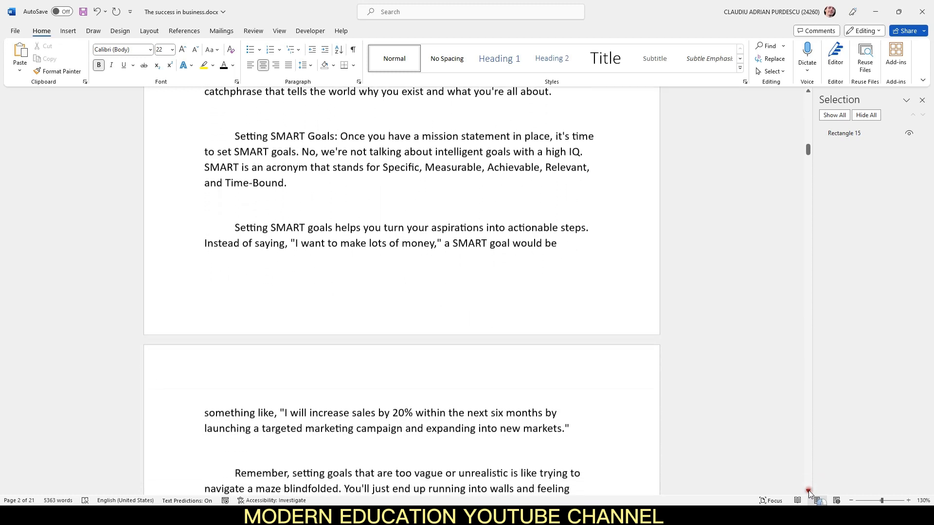
click(808, 491)
click(808, 491)
click(809, 491)
click(808, 491)
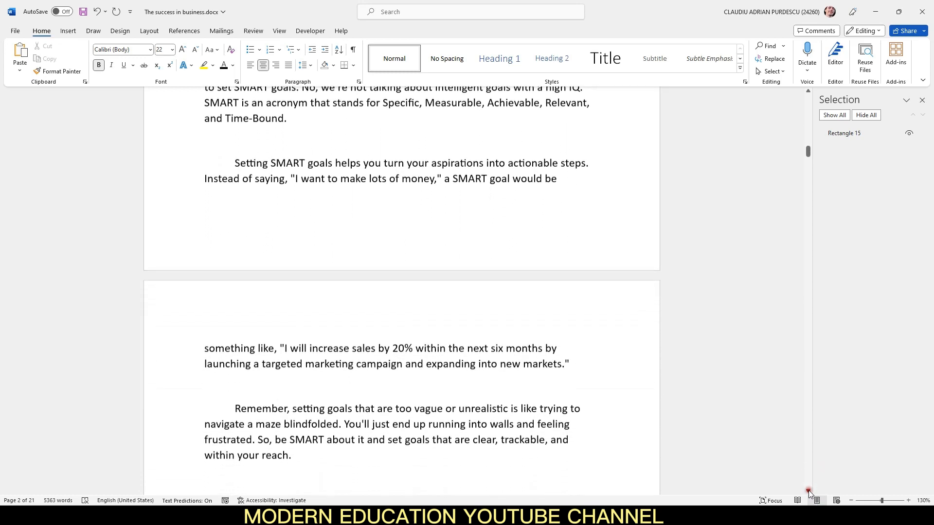
click(808, 491)
click(809, 490)
click(808, 491)
click(808, 491)
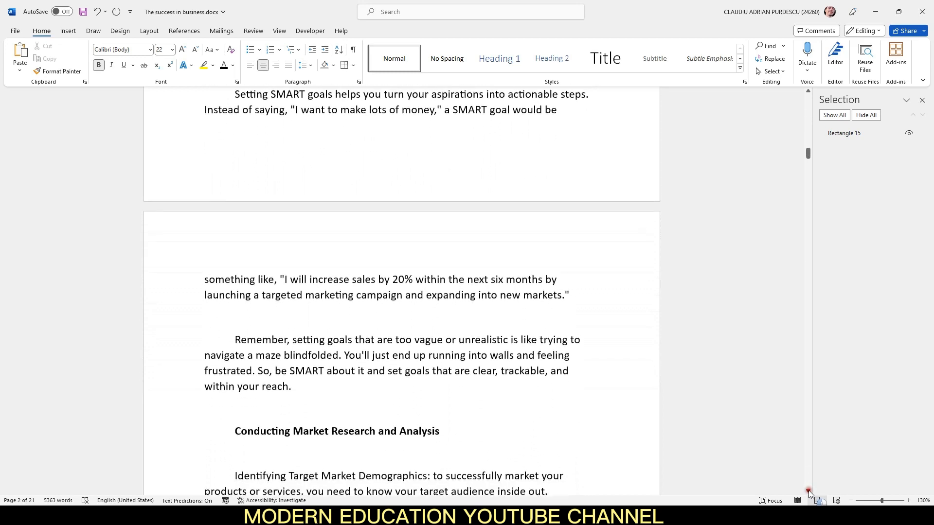
click(808, 491)
click(809, 491)
- Open the custom page color settings and copy the dark teal code #317773 from the color list in Notepad
click(122, 32)
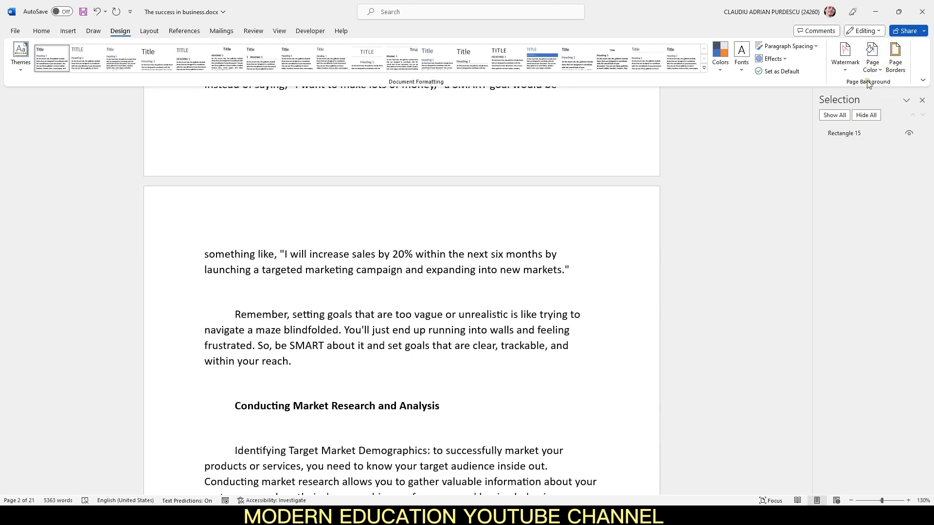
click(880, 68)
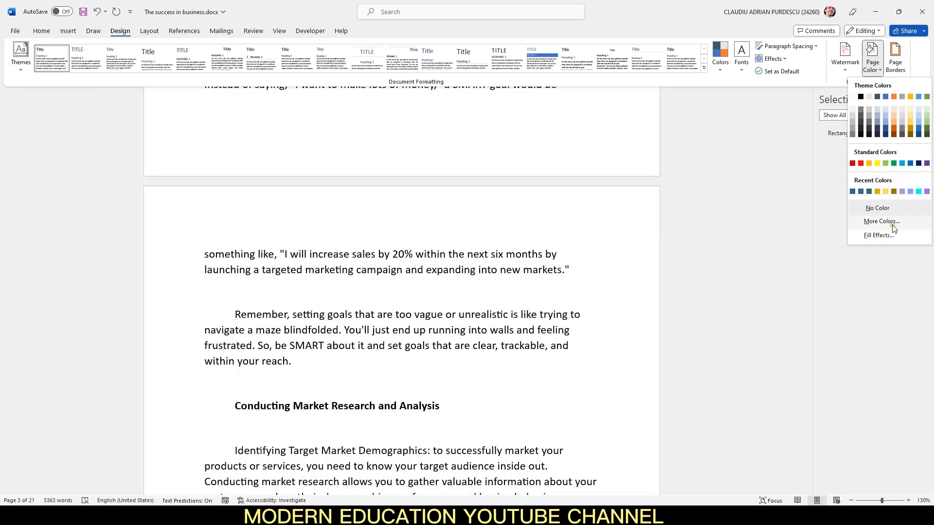
click(899, 223)
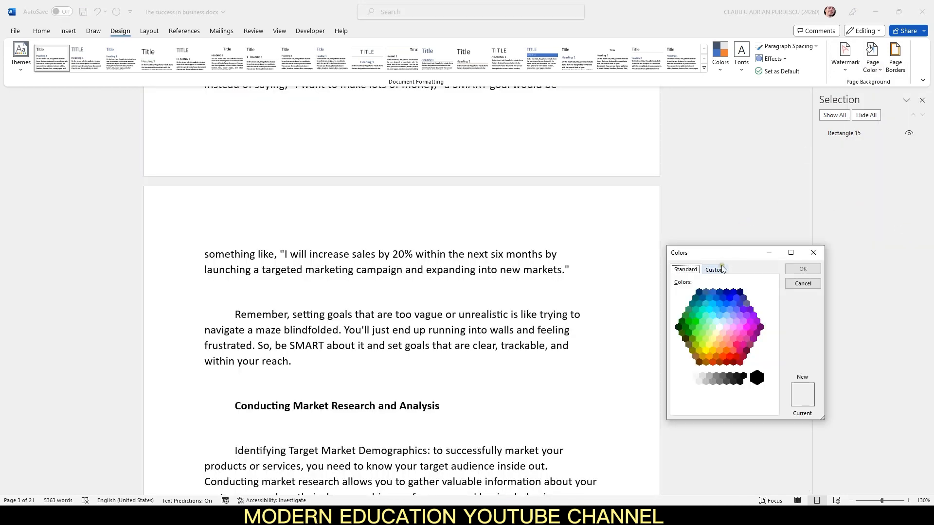
click(718, 269)
drag(752, 255, 728, 190)
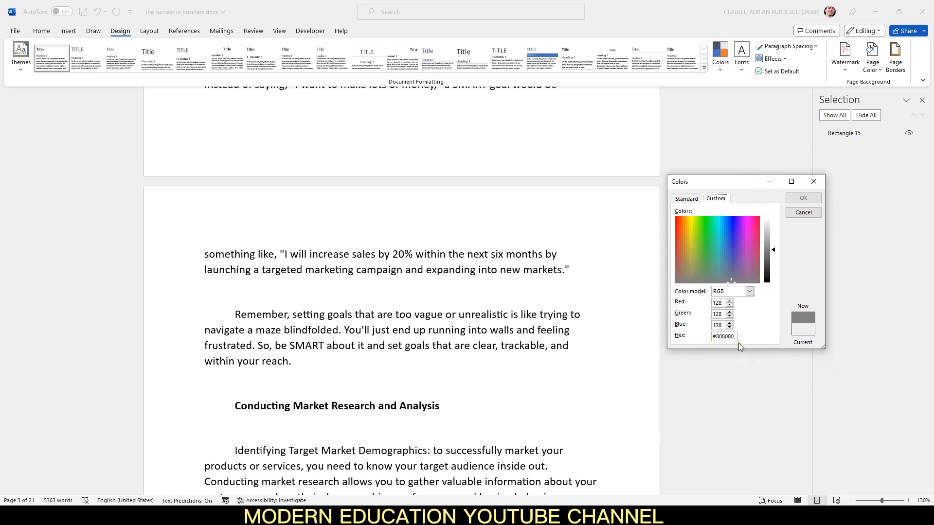
click(422, 515)
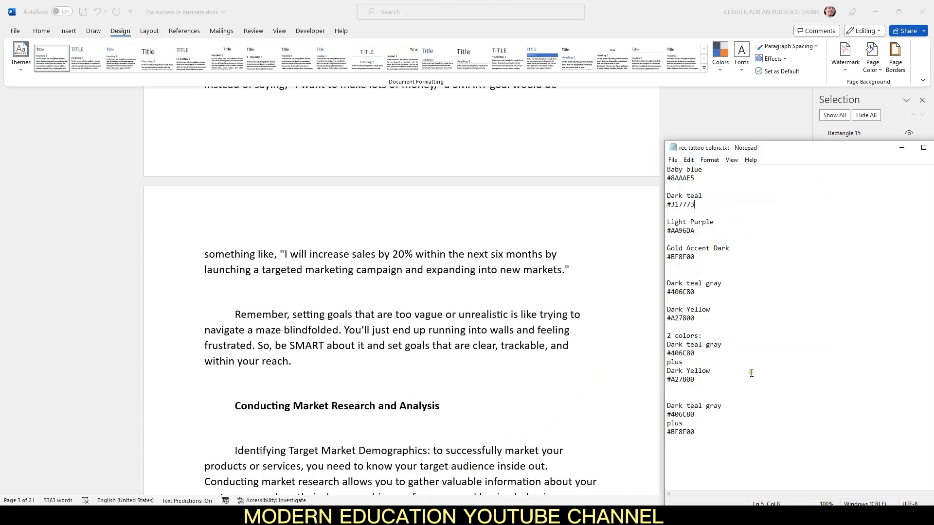
drag(707, 203, 661, 204)
right_click(683, 206)
click(712, 235)
click(652, 287)
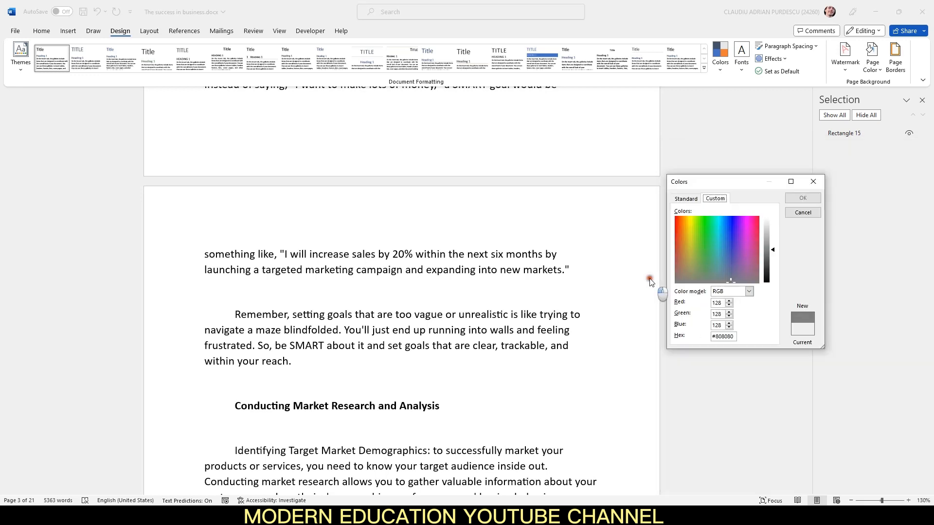
- Set the document's page color to the custom dark teal #317773
drag(735, 334, 677, 338)
key(ctrl+v)
click(750, 291)
click(749, 292)
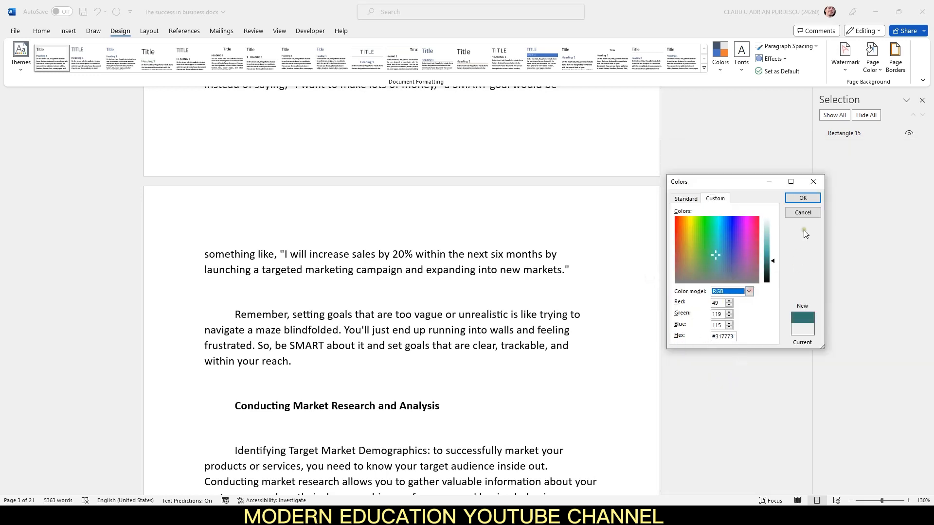
click(801, 198)
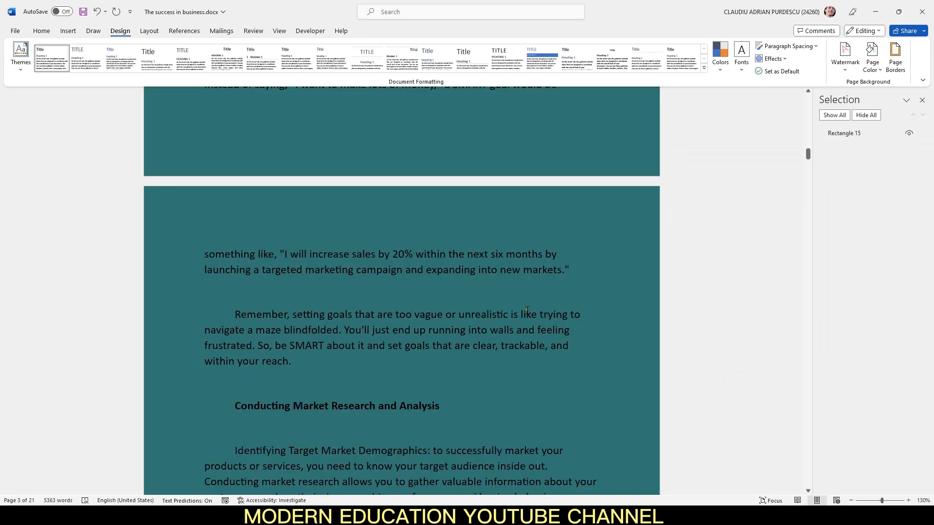
- Draw a rectangle about 6.64" wide and 0.62" high over the first lines of the opening paragraph on page 1
scroll(527, 310, up, 15)
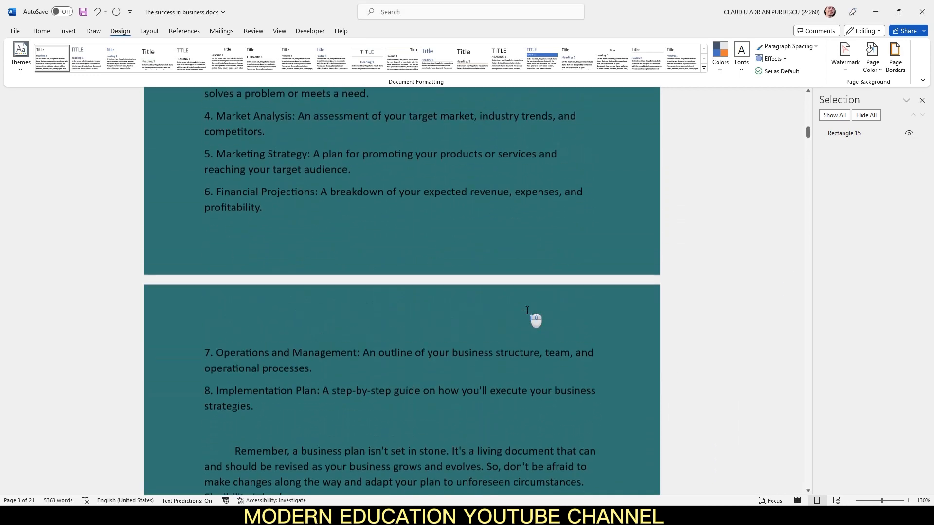
scroll(527, 310, up, 6)
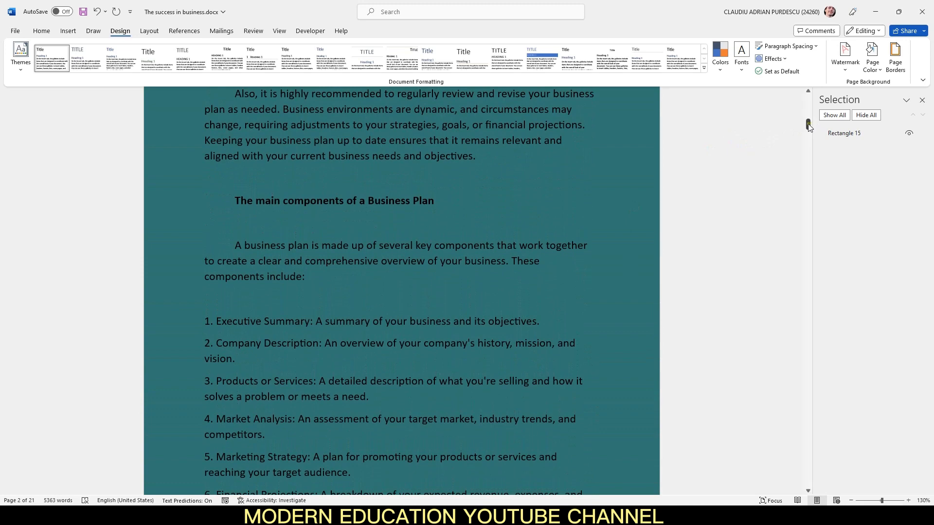
drag(810, 126, 809, 99)
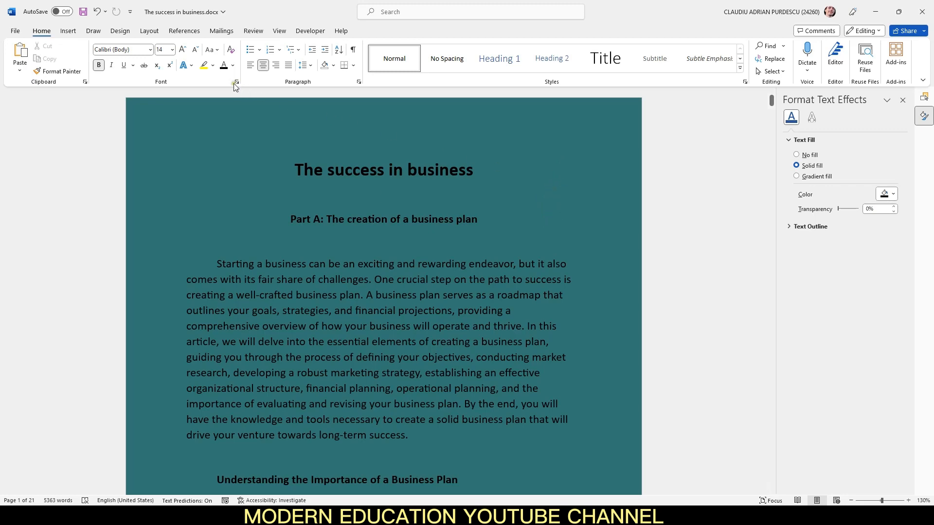
click(71, 32)
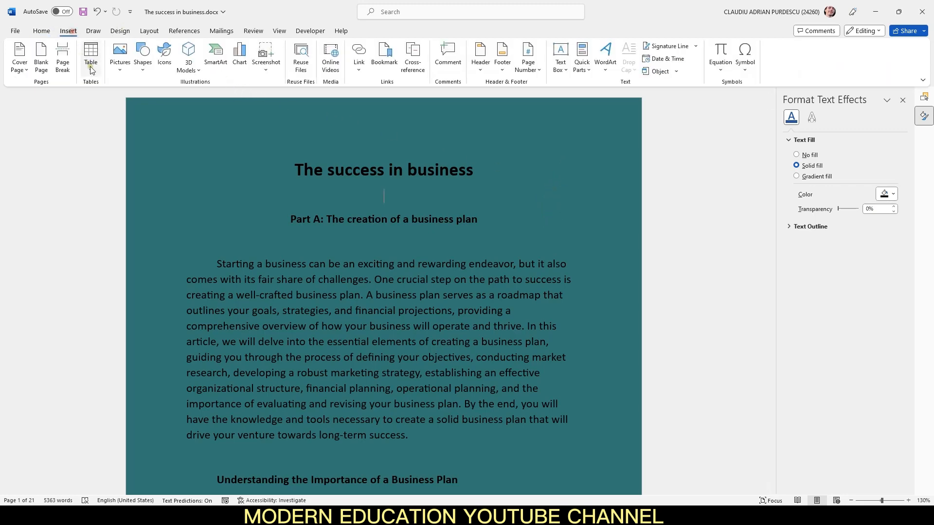
click(142, 58)
click(170, 97)
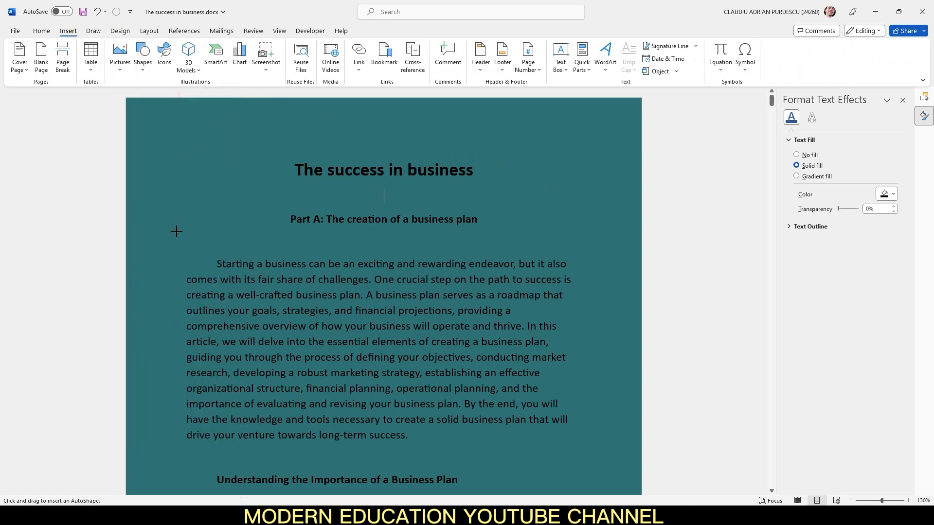
drag(182, 257, 412, 295)
drag(583, 294, 586, 295)
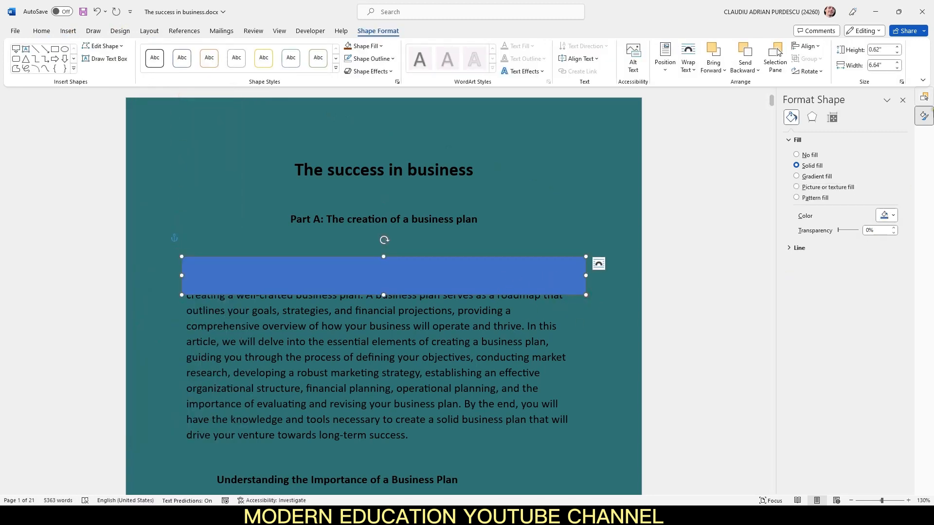
- Resize the rectangle to 1" high and 8" wide, and center it across the page over the opening paragraph
click(897, 47)
click(897, 47)
click(897, 48)
click(897, 47)
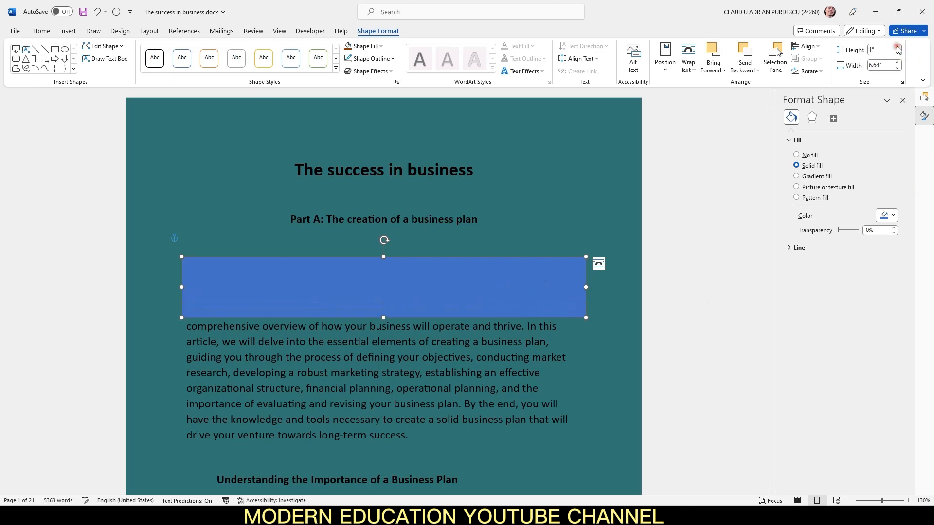
click(897, 63)
click(897, 63)
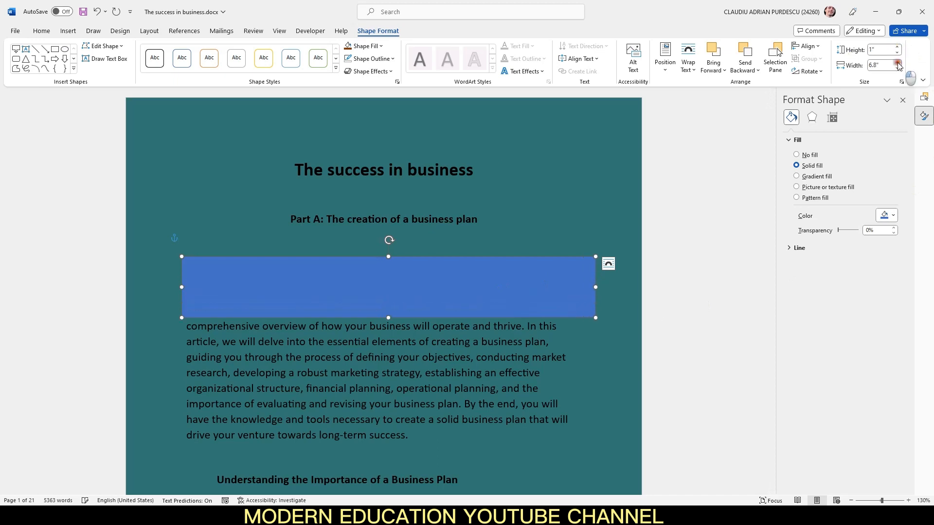
click(898, 63)
click(897, 63)
click(898, 63)
click(897, 63)
click(898, 62)
click(898, 62)
click(897, 63)
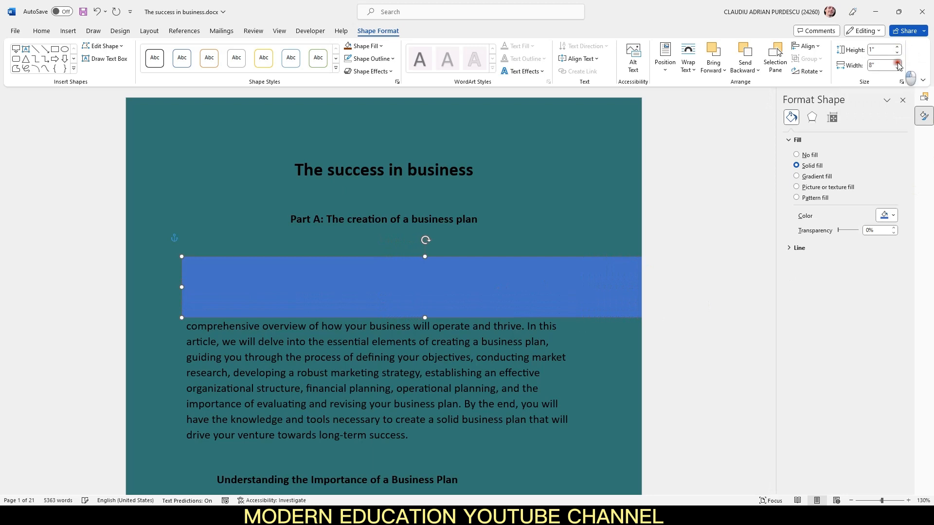
drag(521, 269, 486, 265)
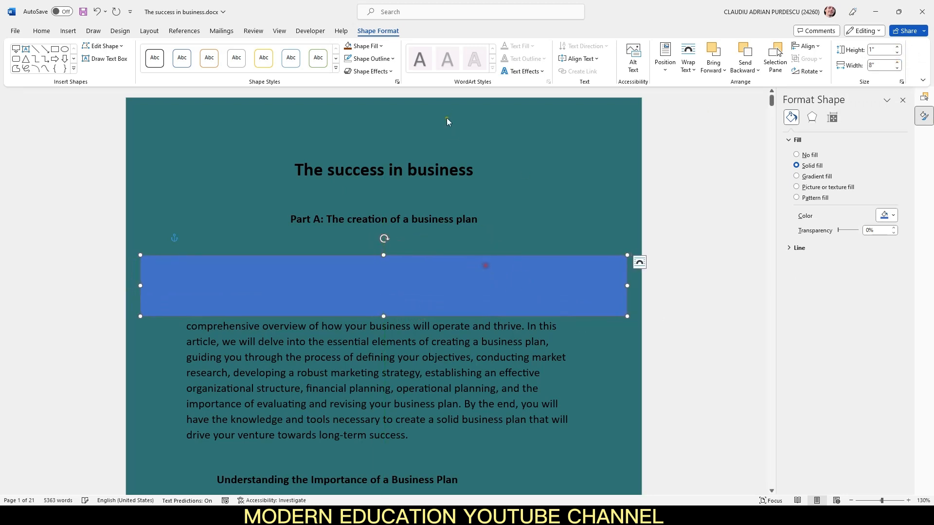
- Remove the rectangle's outline and change its fill from solid to gradient
click(387, 58)
click(386, 196)
right_click(485, 284)
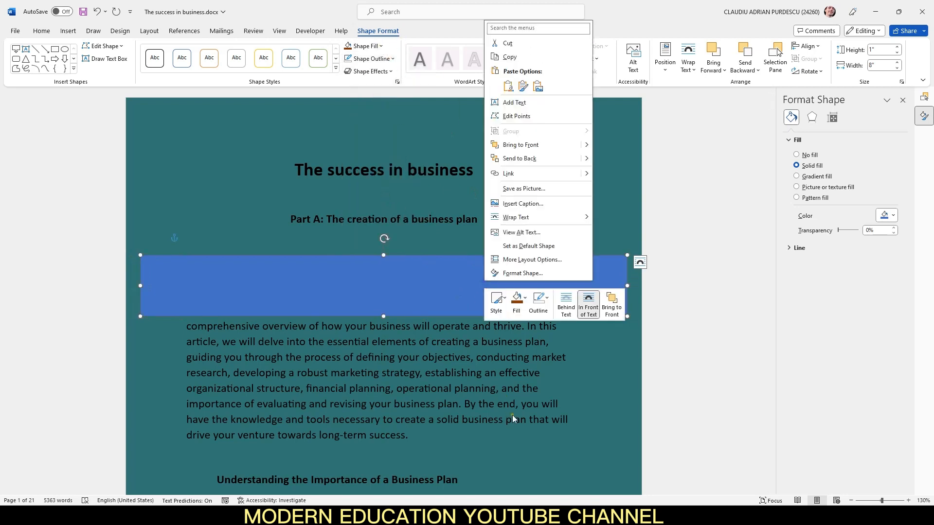
click(542, 272)
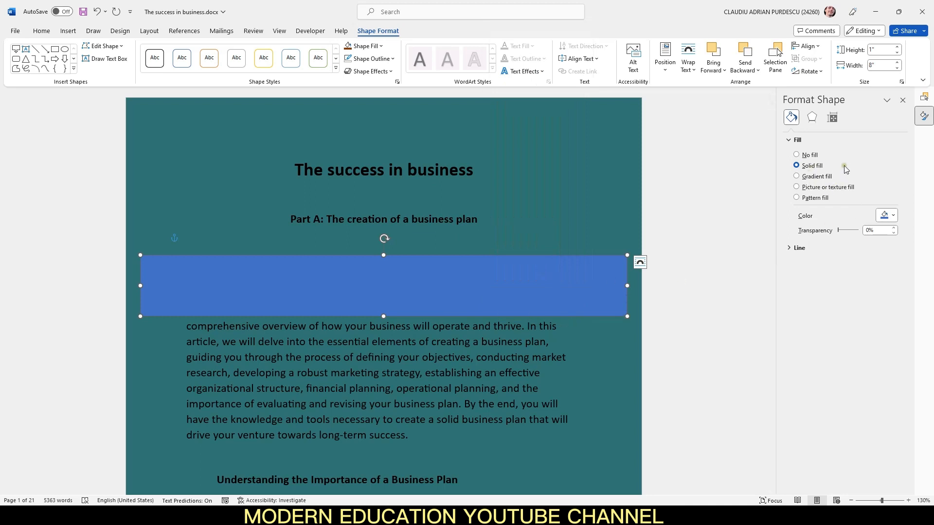
click(823, 177)
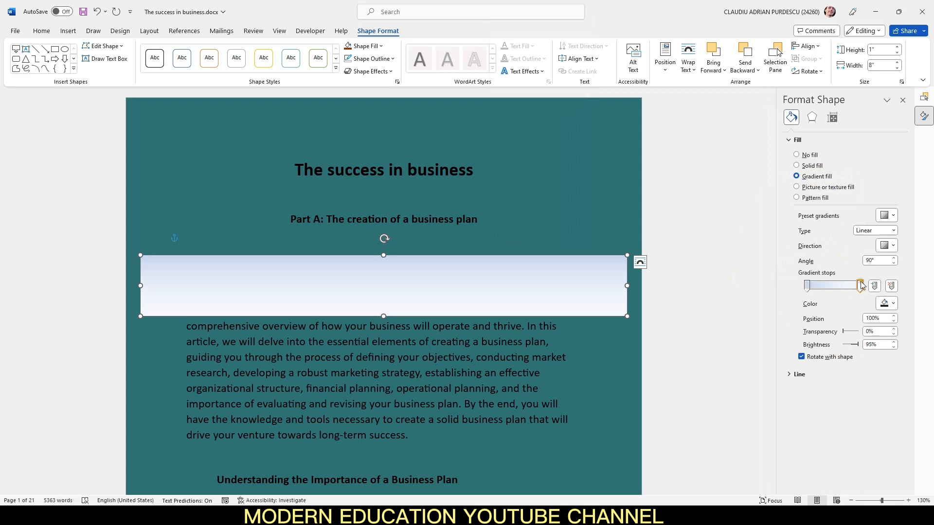
click(861, 286)
click(807, 285)
click(893, 303)
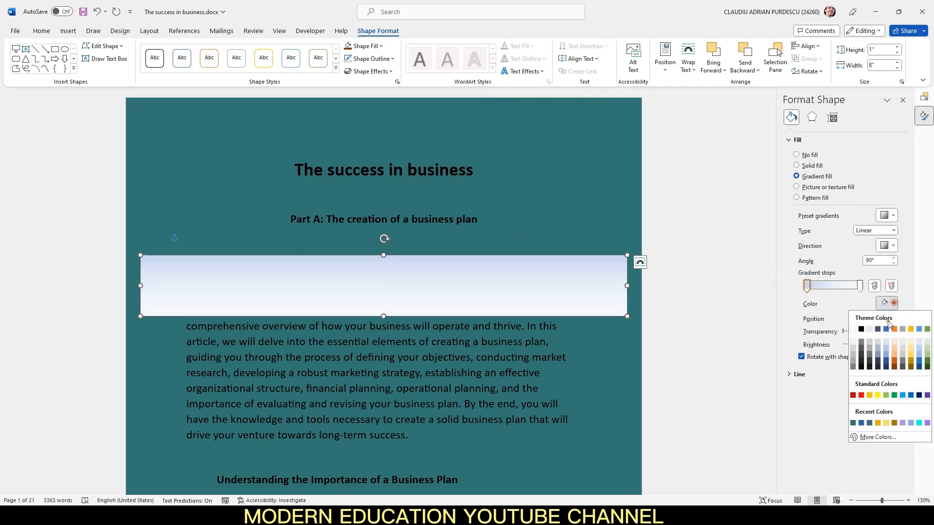
click(871, 441)
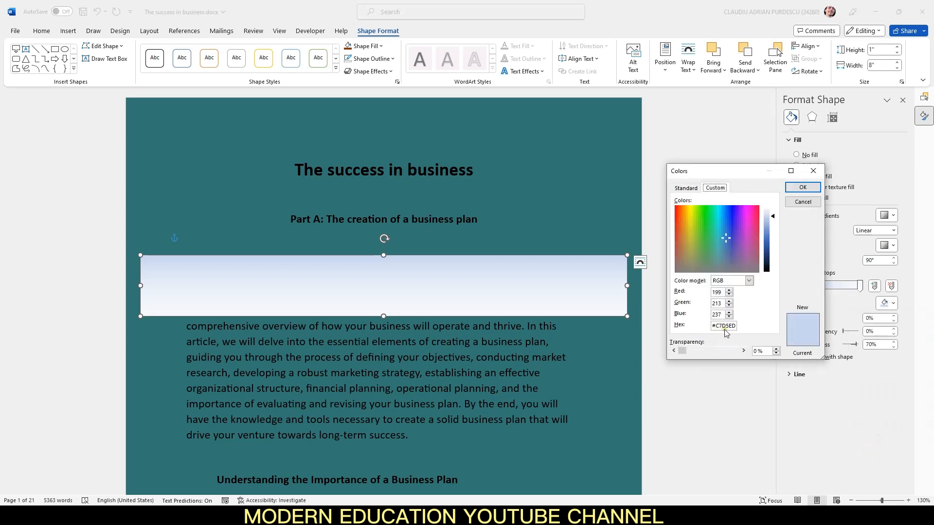
click(800, 202)
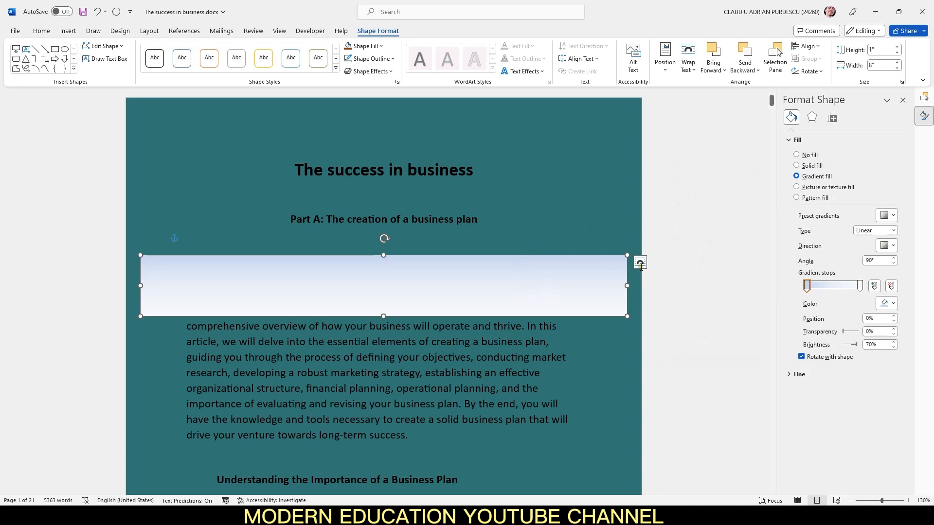
- Apply the first bevel preset, 6 pt wide and 6 pt high, as the rectangle's top bevel
click(812, 118)
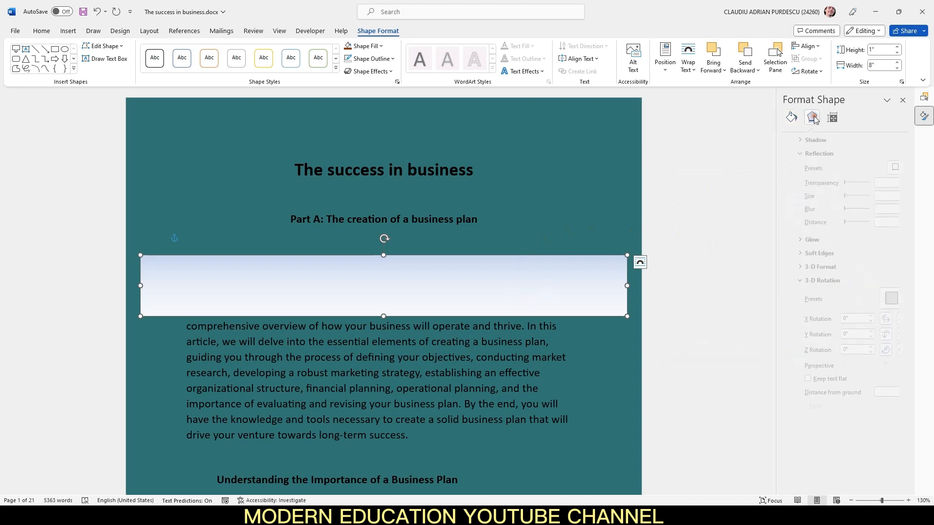
click(804, 154)
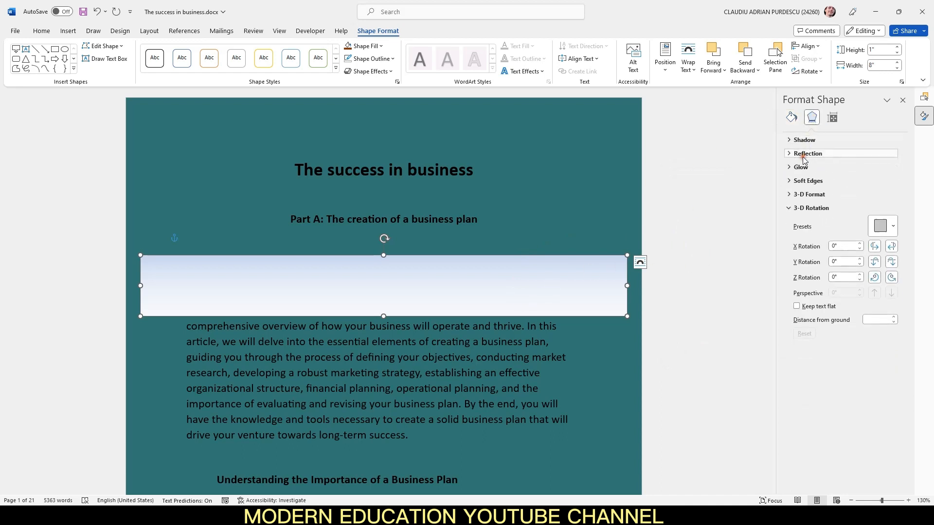
click(810, 194)
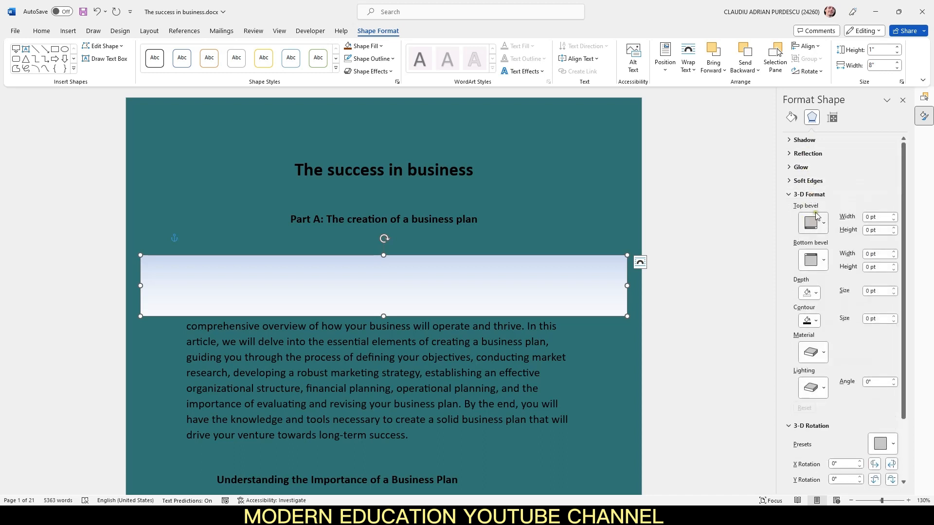
click(809, 223)
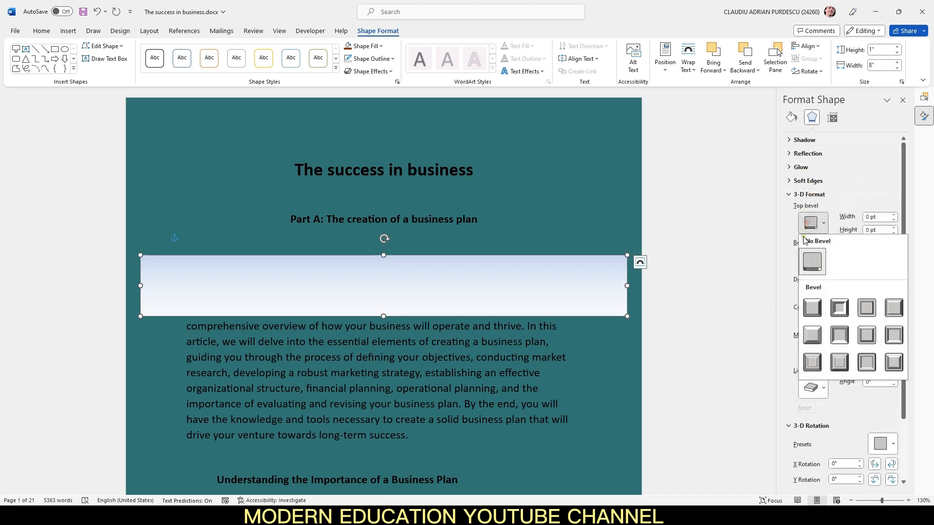
click(812, 308)
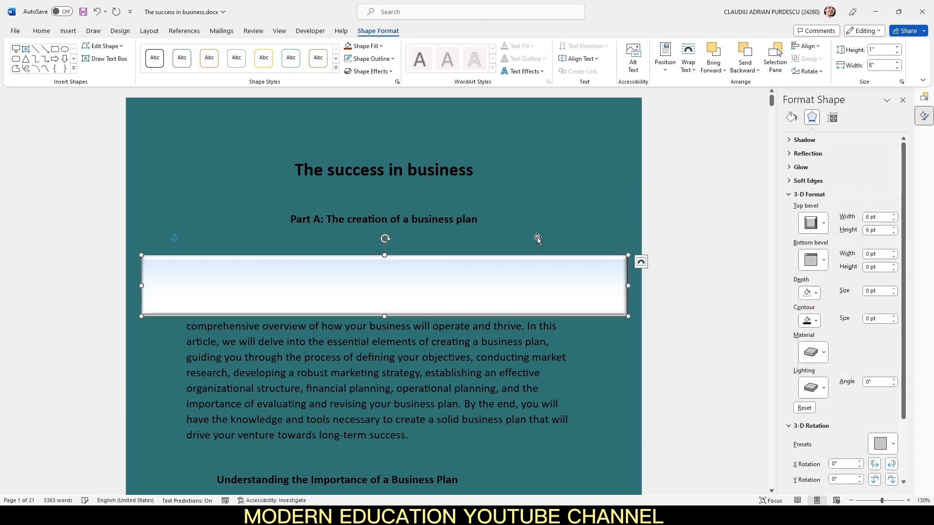
- Apply the full reflection preset with the 8 pt offset to the rectangle
click(800, 195)
click(812, 155)
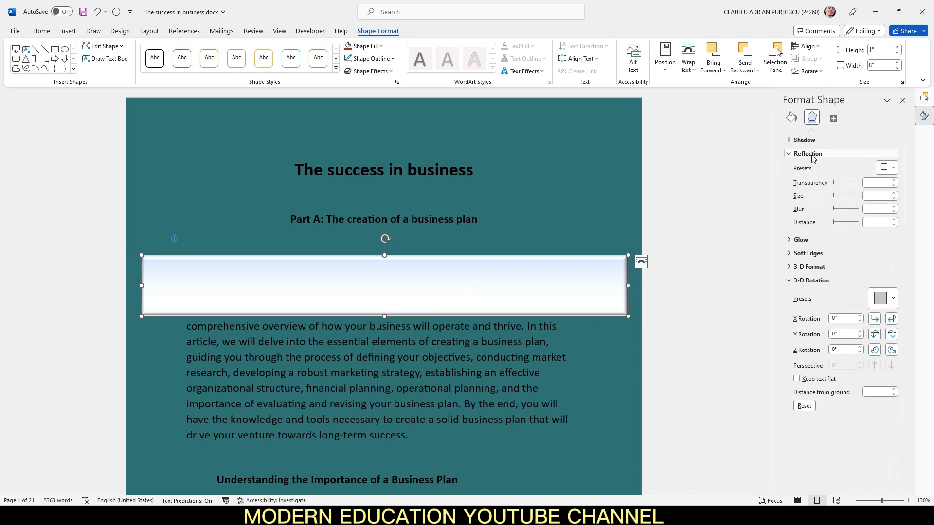
click(886, 168)
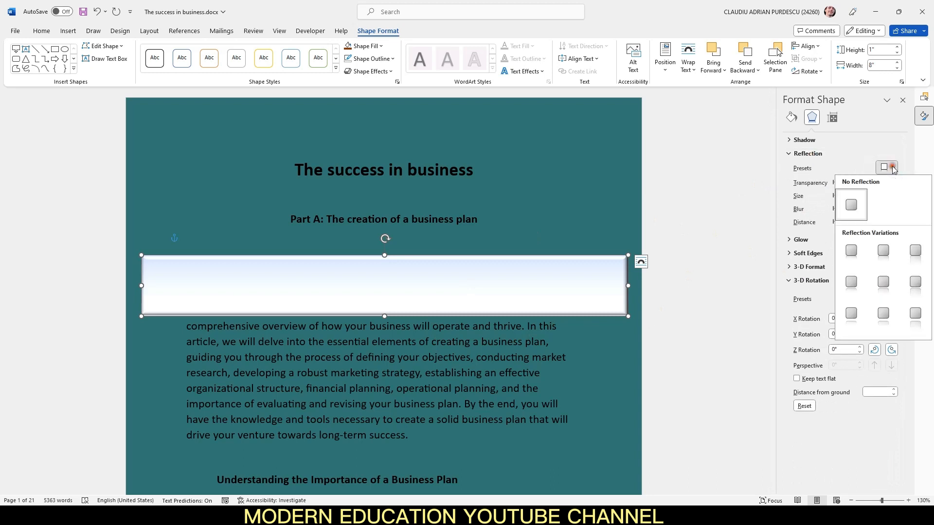
click(915, 315)
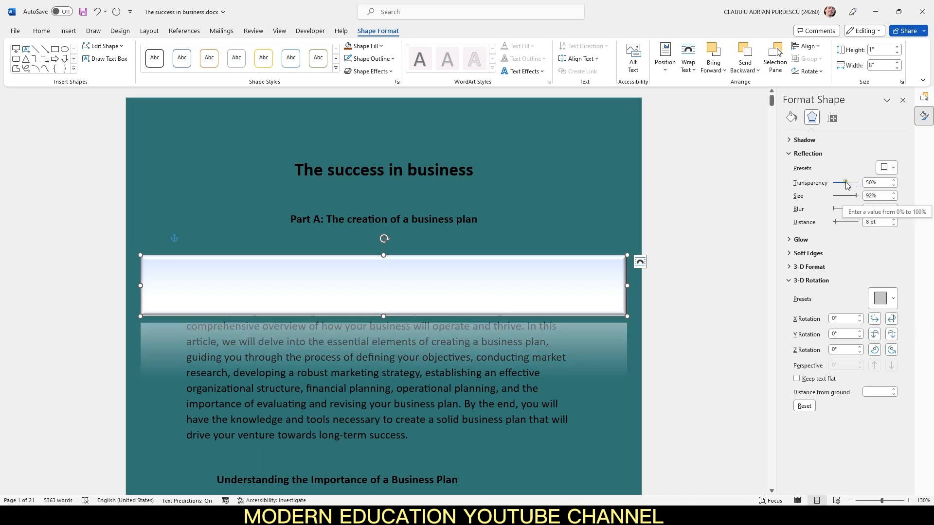
- Set the rectangle's reflection to 0% transparency, 100% size and 7 pt distance
drag(846, 184, 822, 184)
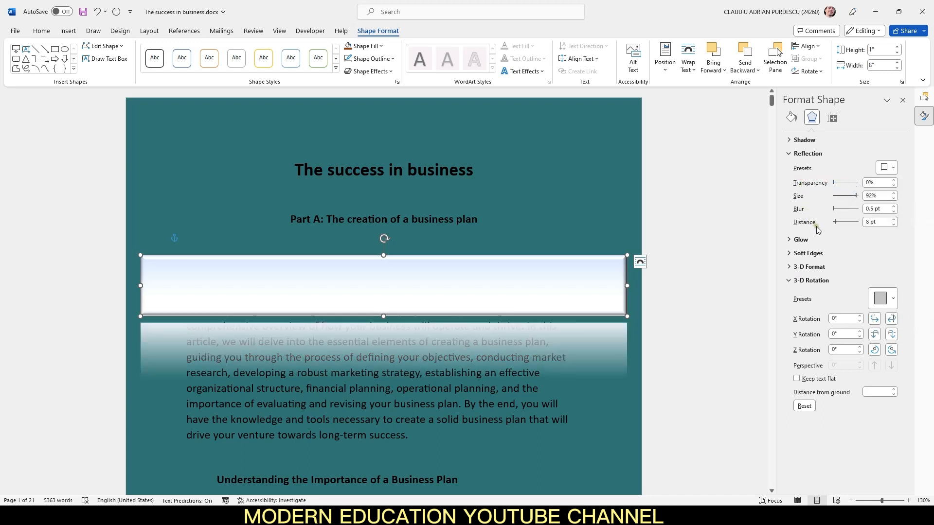
drag(857, 197, 869, 210)
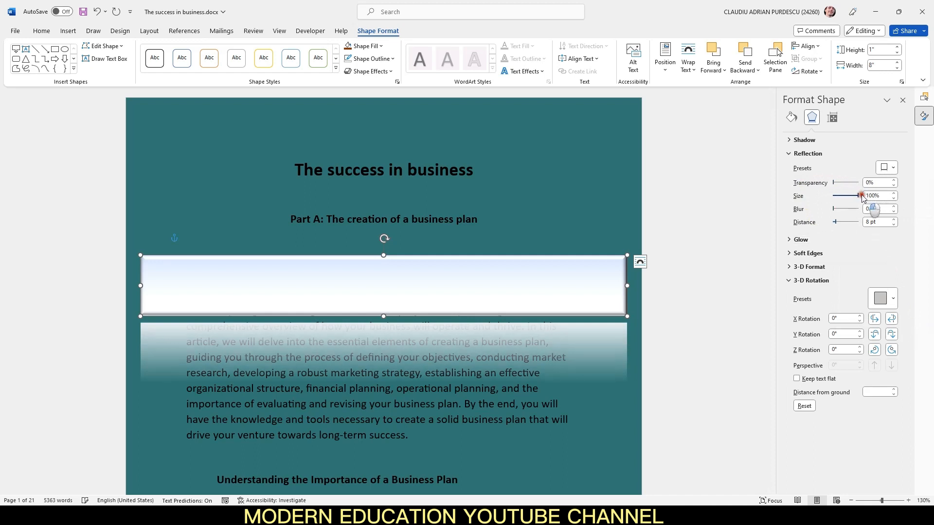
click(893, 225)
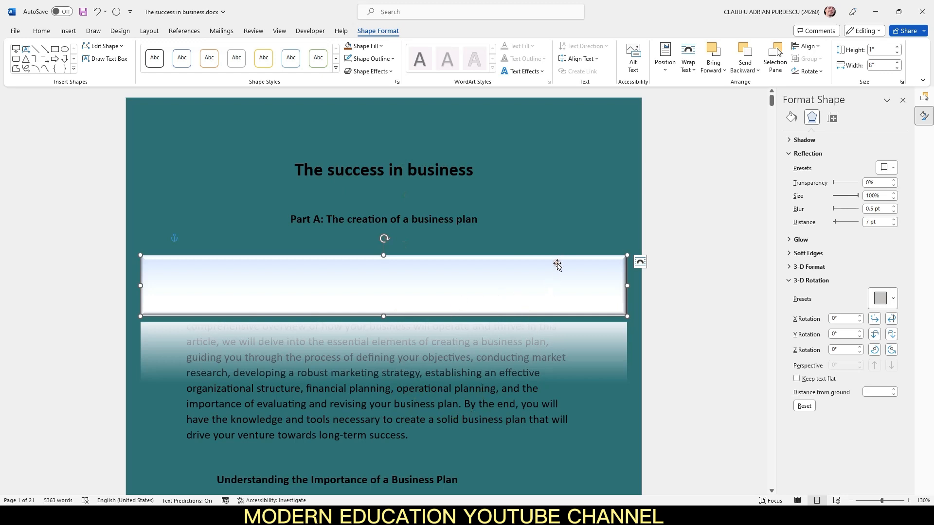
- Send the rectangle behind the text of the opening paragraph
right_click(557, 265)
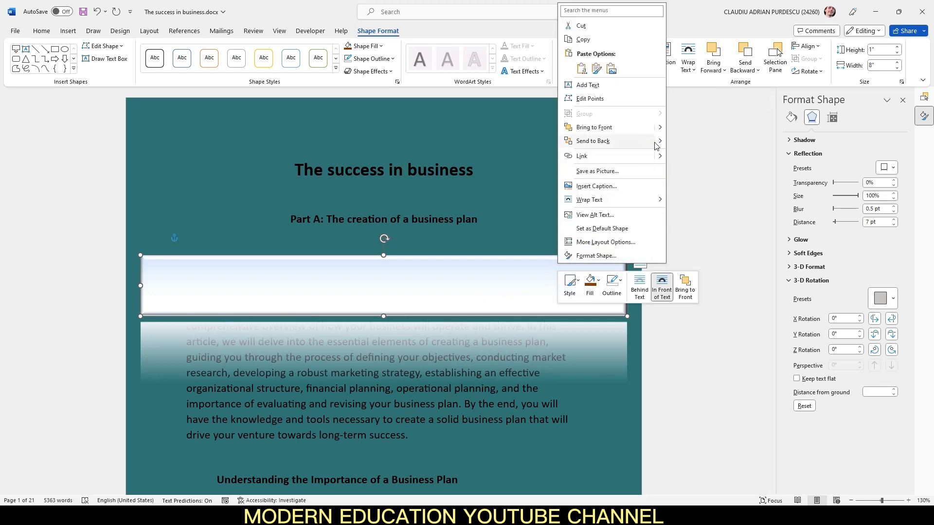
mouse_move(659, 141)
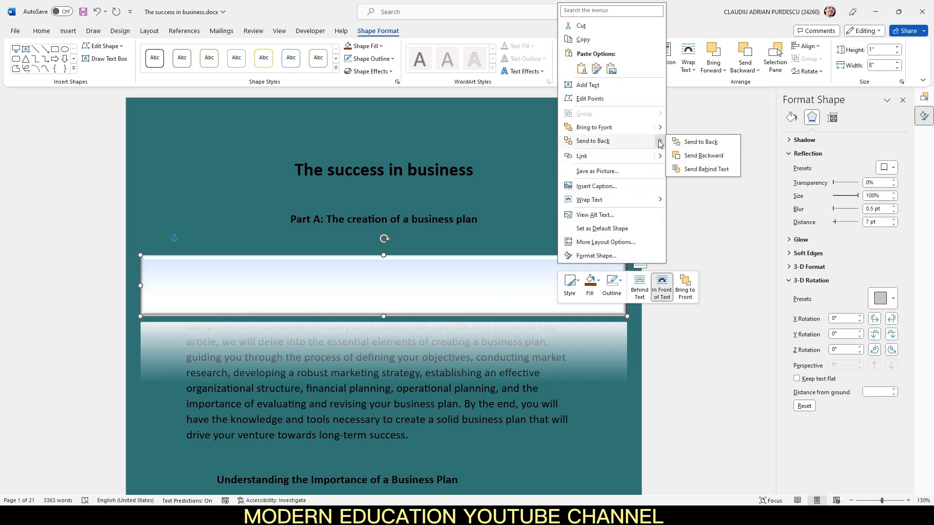
click(734, 169)
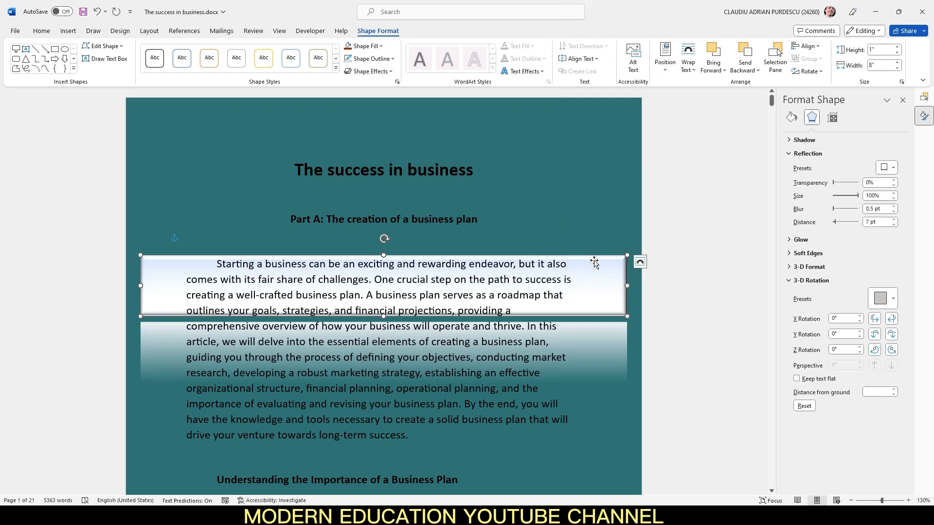
- Move the banner down through the opening paragraph to its last lines and back up to its first lines
key(Down)
key(Down)
key(Down)
key(Down)
key(Down)
key(Down)
key(Down)
key(Down)
key(Down)
key(Down)
key(Down)
key(Down)
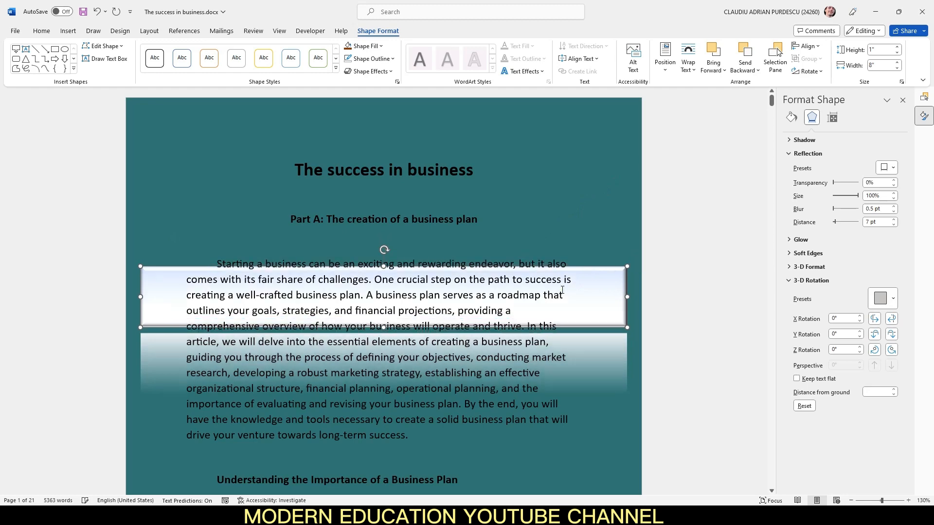
key(Down)
key(Down)
key(Down)
key(Down)
key(Down)
key(Down)
key(Up)
key(Up)
key(Up)
key(Up)
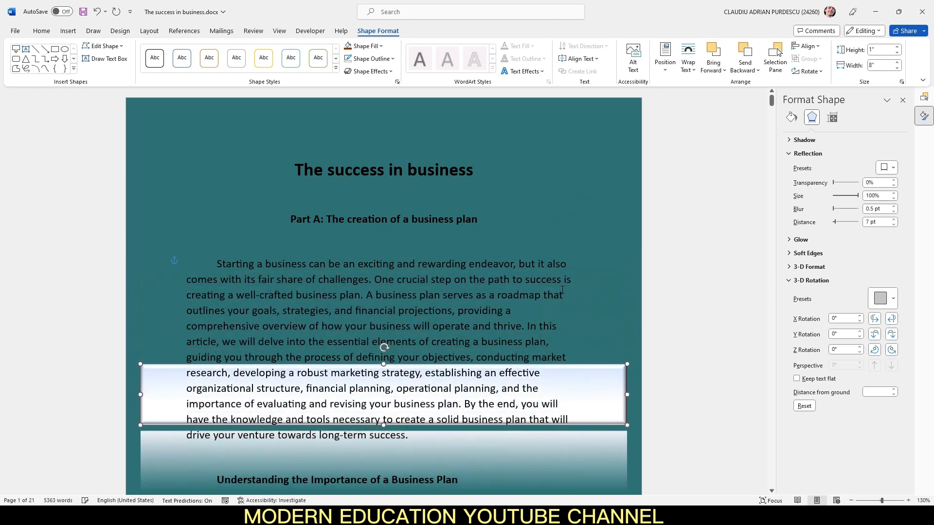
key(Up)
key(Up)
key(Up)
key(Up)
key(Up)
key(Up)
key(Up)
key(Up)
key(Up)
key(Up)
key(Up)
key(Up)
key(Up)
key(Up)
key(Up)
key(Up)
key(Up)
key(Up)
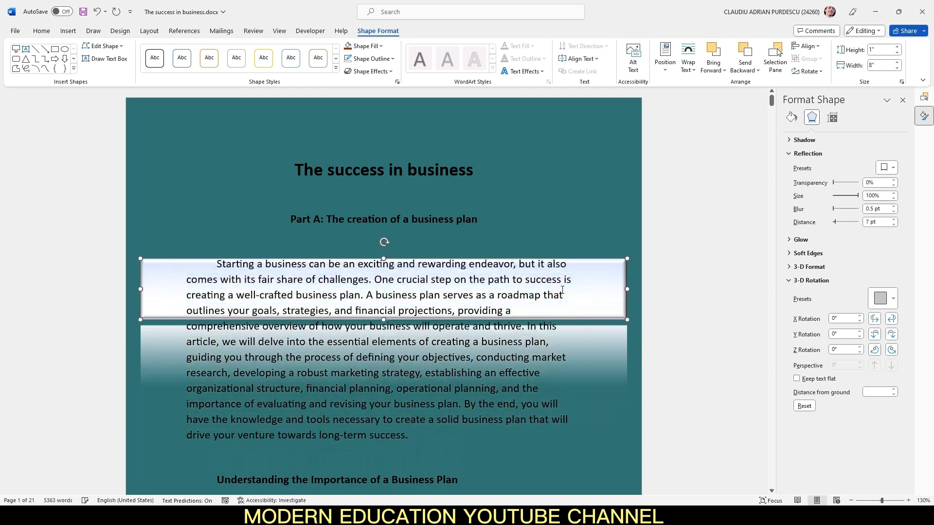
- Move the banner down to the middle lines of the opening paragraph, starting at "comprehensive overview"
key(Down)
key(Down)
key(Down)
key(Down)
key(Down)
key(Down)
key(Down)
key(Down)
key(Down)
key(Down)
key(Down)
key(Down)
key(Down)
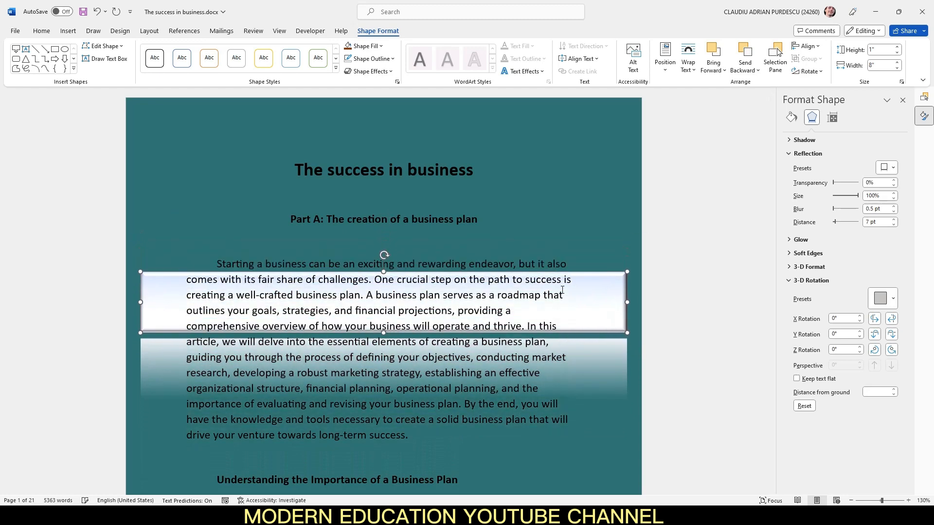
scroll(433, 314, down, 2)
scroll(433, 314, down, 1)
key(Down)
key(Down)
key(Down)
key(Down)
key(Down)
key(Down)
key(Down)
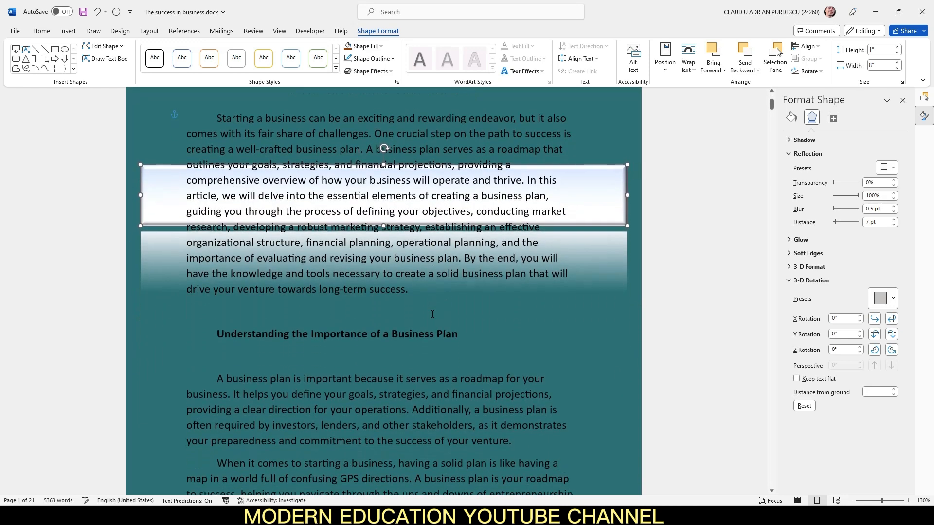
- Run the banner down past the "Understanding the Importance of a Business Plan" heading and back up over the opening paragraph's fifth to eighth lines
key(Down)
key(Down)
key(Down)
key(Down)
key(Down)
key(Down)
key(Down)
key(Down)
key(Down)
key(Down)
key(Down)
key(Down)
key(Down)
key(Down)
key(Down)
key(Down)
key(Down)
key(Down)
key(Down)
key(Down)
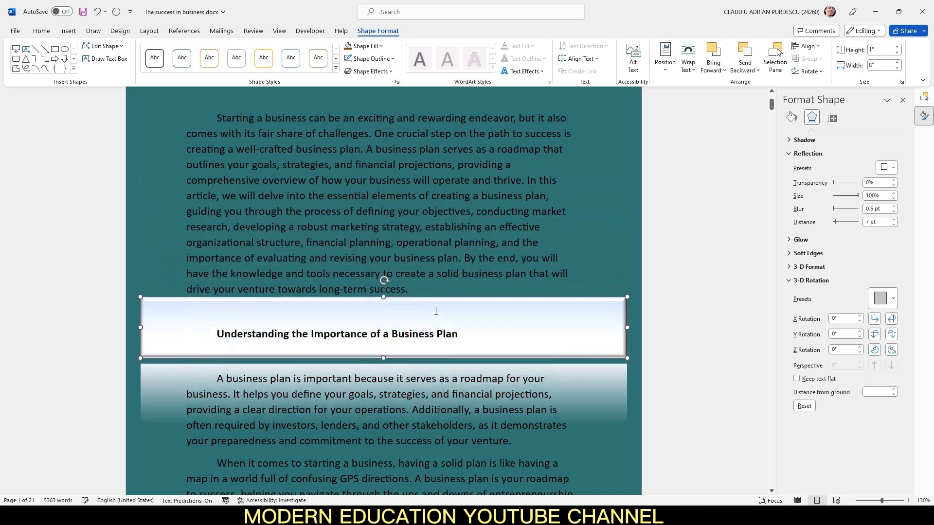
key(Up)
key(Up)
key(Up)
key(Up)
key(Up)
key(Up)
key(Up)
key(Up)
key(Up)
key(Up)
key(Up)
key(Up)
key(Up)
key(Up)
key(Up)
key(Up)
key(Up)
key(Up)
key(Up)
key(Up)
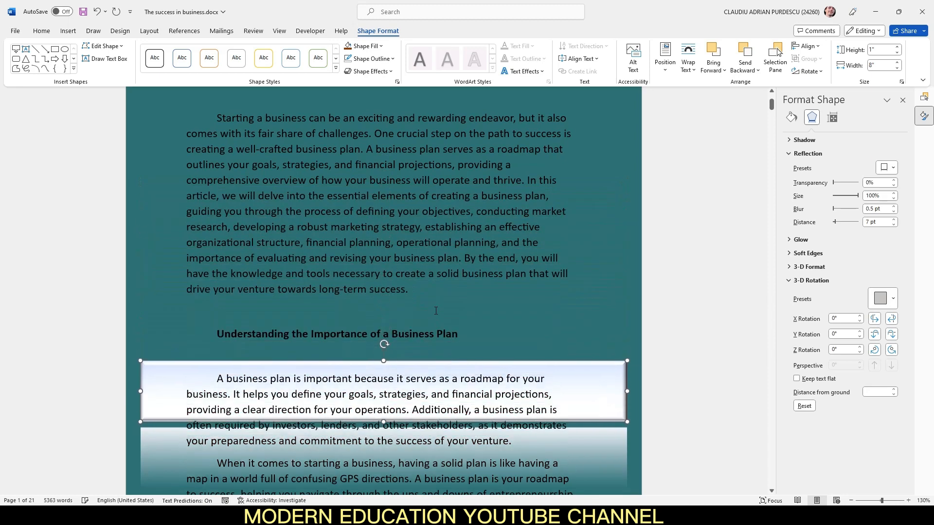
key(Up)
key(Up)
key(Up)
key(Up)
key(Up)
key(Up)
key(Up)
key(Up)
key(Up)
key(Up)
key(Up)
key(Up)
key(Up)
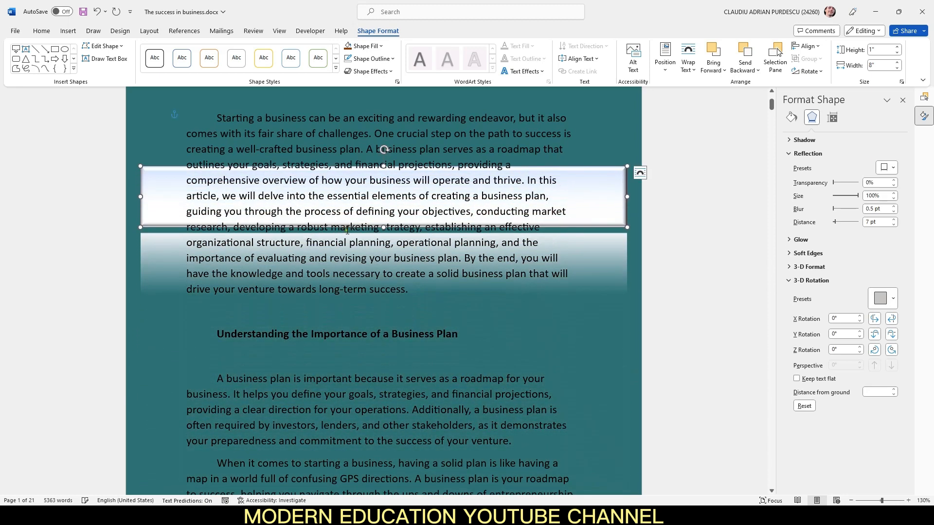
key(Down)
key(Down)
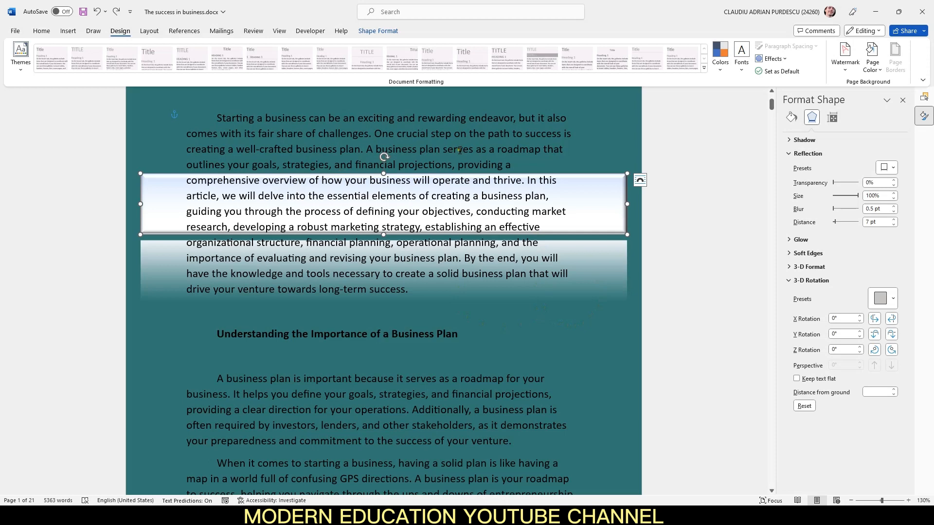
- Open the fill effects for the page background color and choose a two-color gradient
click(882, 72)
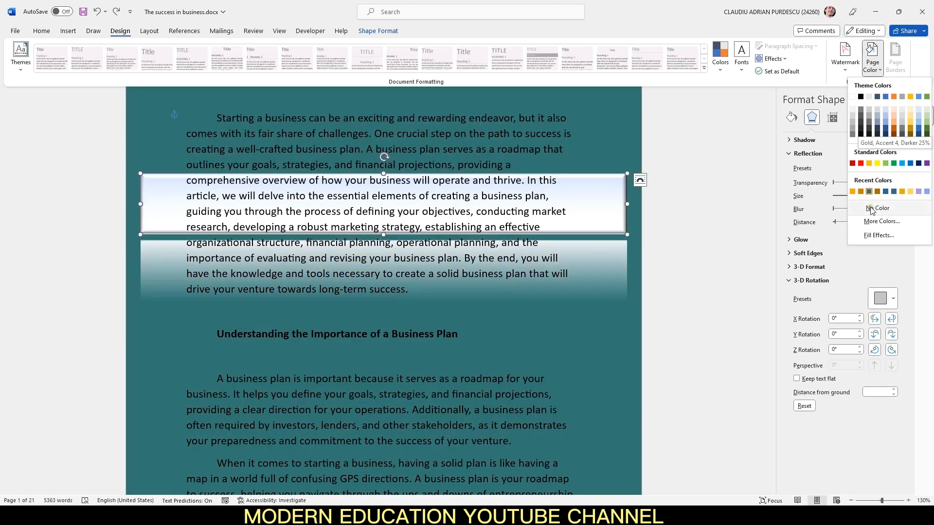
click(888, 234)
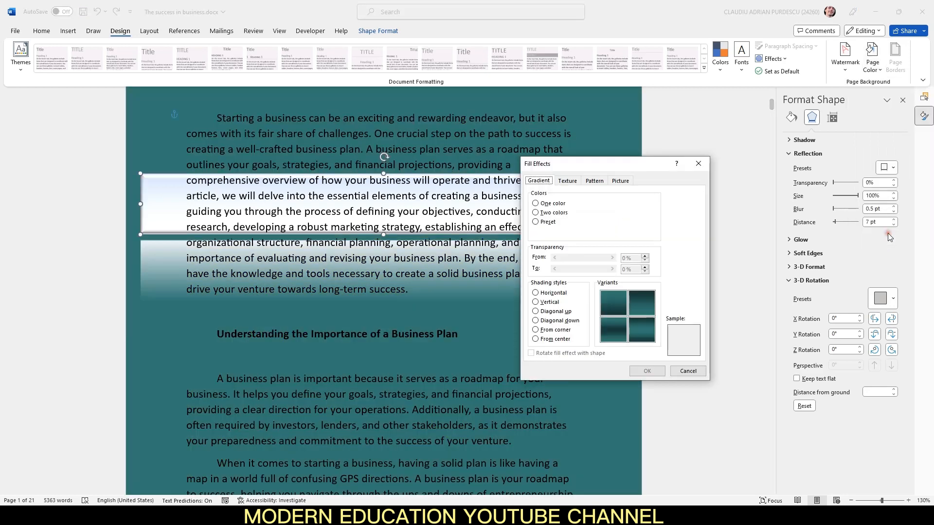
click(554, 213)
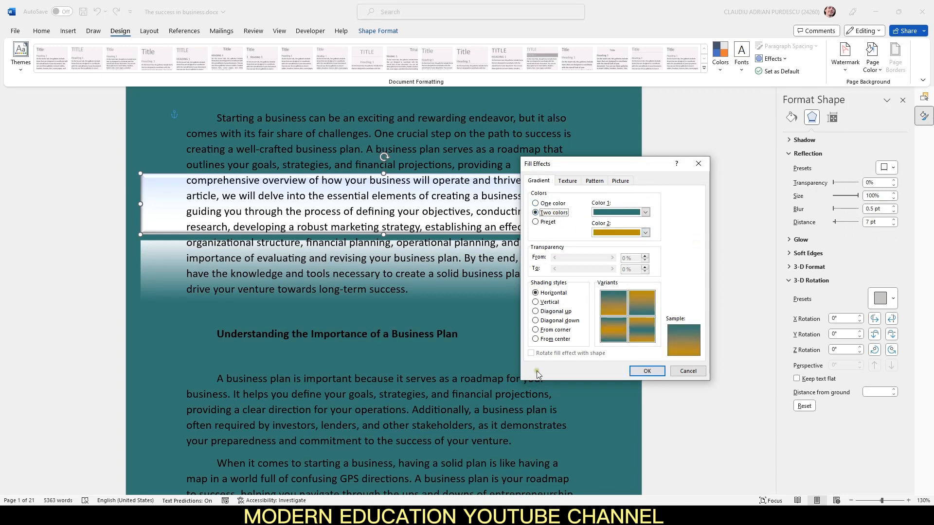
- Switch to Notepad, copy the hex code #C88500 listed under the dark teal combination, and return to the fill effects
click(419, 516)
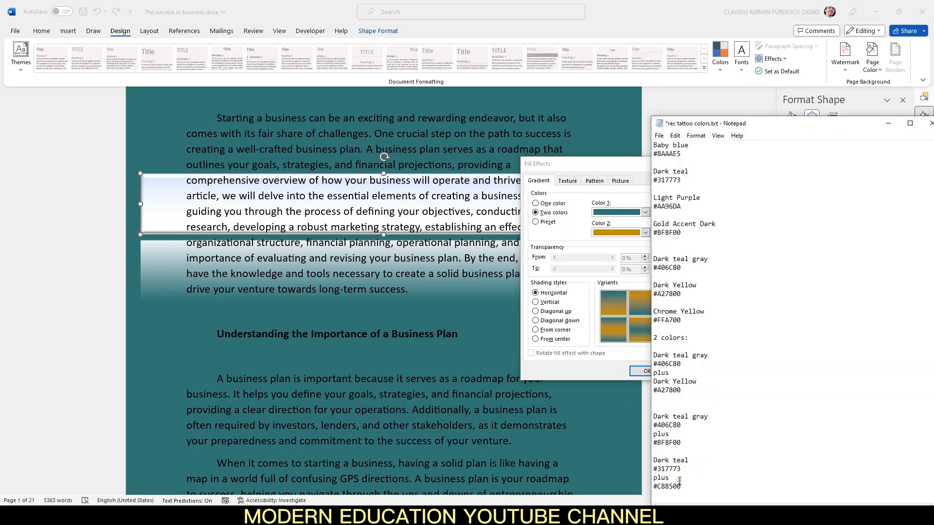
drag(692, 488, 647, 487)
key(ctrl+c)
click(613, 163)
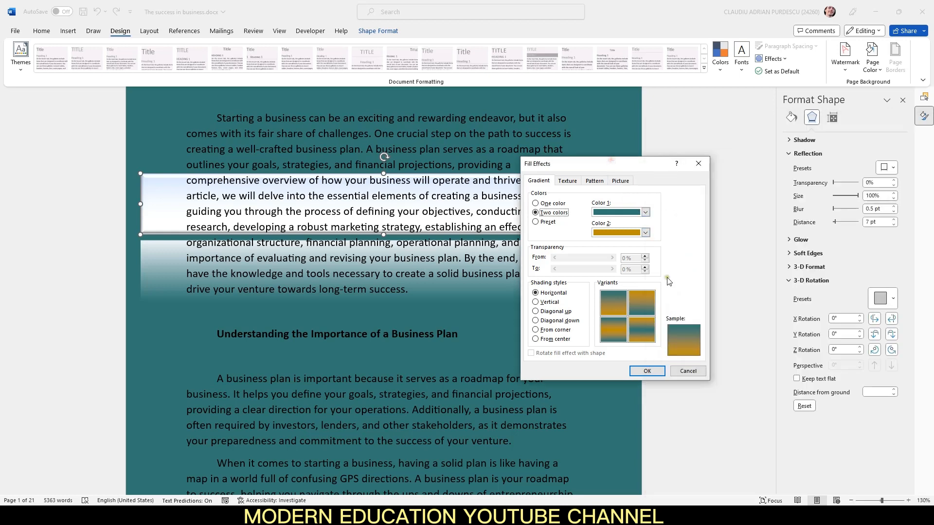
- Set the page gradient's second color to #C88500 with diagonal up shading and apply it
click(646, 233)
click(635, 368)
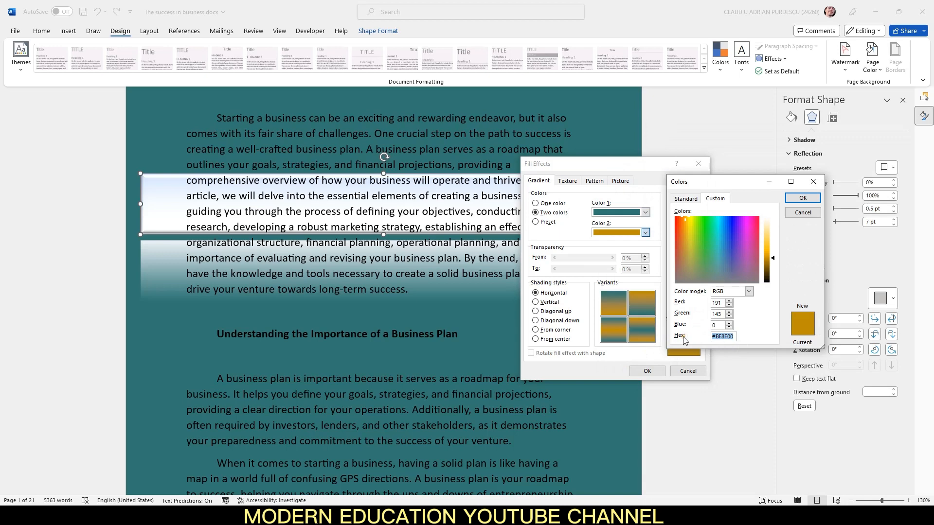
key(ctrl+v)
click(803, 198)
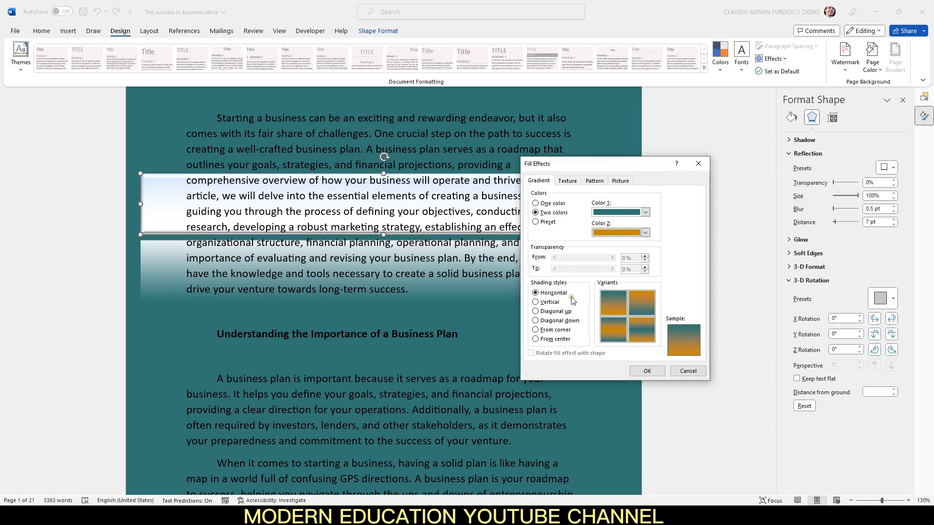
click(543, 312)
click(647, 371)
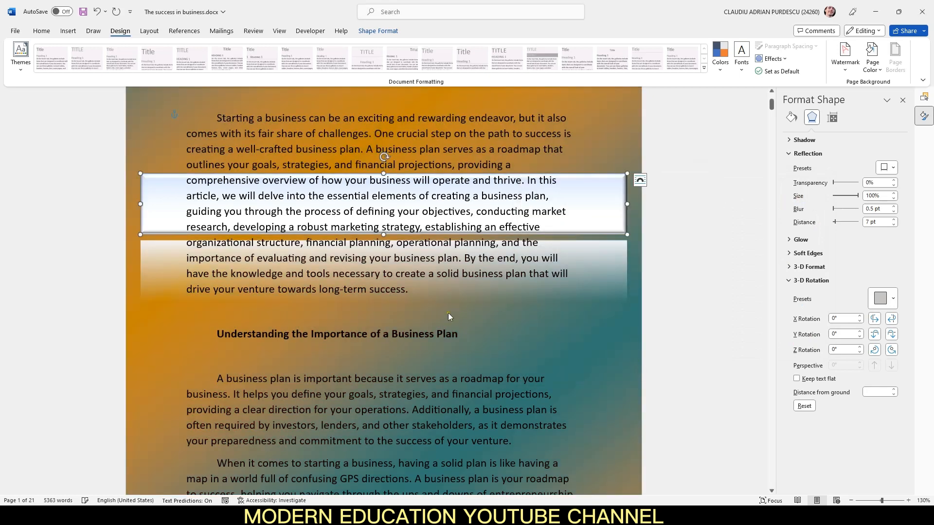
- Move the reading banner up over the first three lines of the opening paragraph
scroll(425, 347, up, 3)
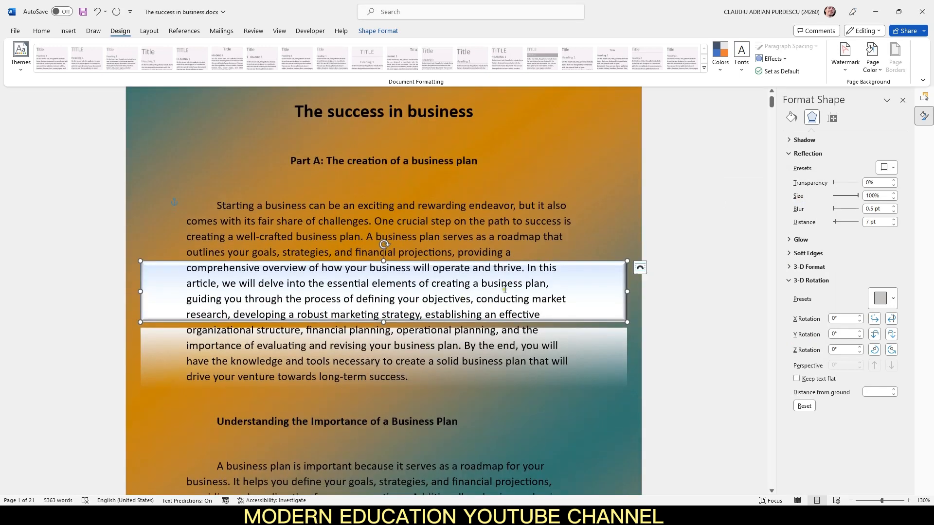
key(Up)
key(Up)
key(Up)
key(Up)
key(Up)
key(Up)
key(Up)
key(Up)
key(Up)
key(Up)
key(Up)
key(Up)
key(Up)
key(Up)
key(Up)
key(Up)
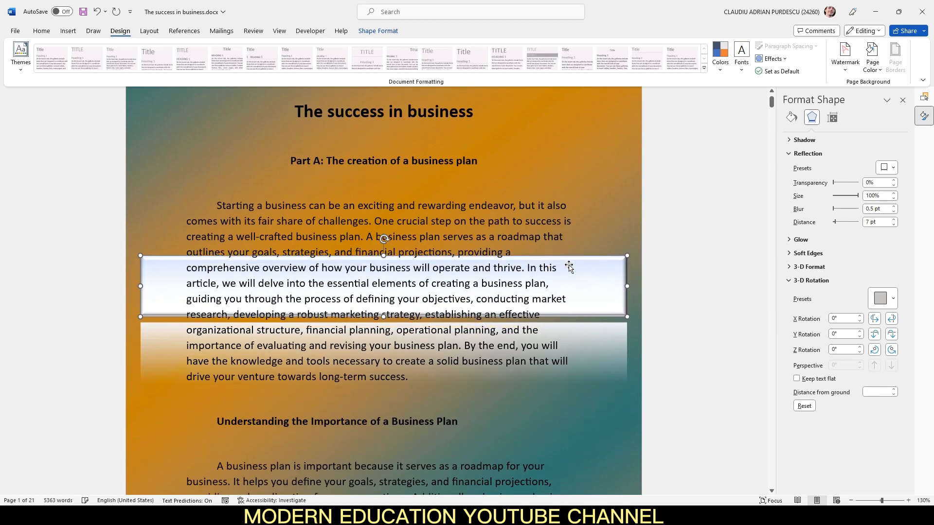
- Run the banner down through the opening paragraph to the first paragraph under "Understanding the Importance of a Business Plan"
key(Down)
key(Down)
key(Down)
key(Down)
key(Down)
key(Down)
key(Down)
key(Down)
key(Down)
key(Down)
key(Down)
key(Down)
key(Down)
key(Down)
key(Down)
key(Down)
key(Down)
key(Down)
key(Down)
key(Down)
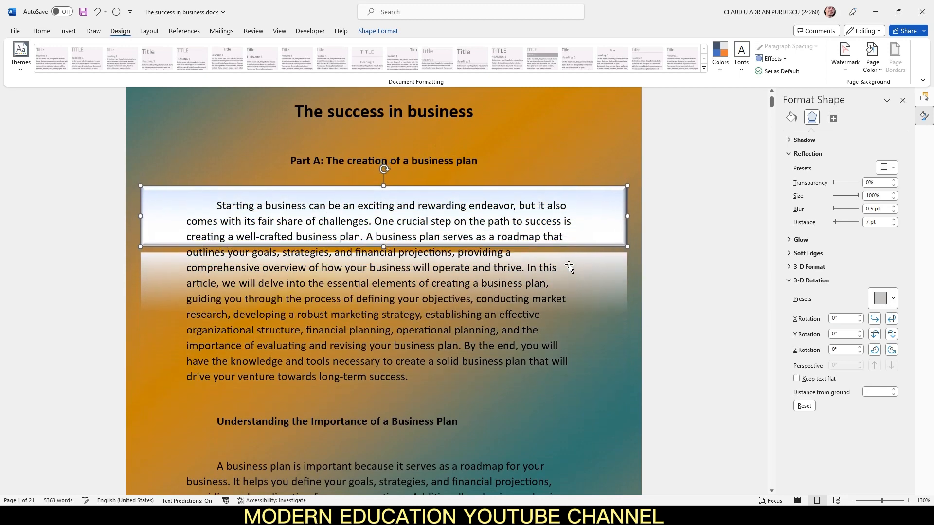
key(Down)
key(Down)
key(Down)
key(Down)
key(Down)
key(Down)
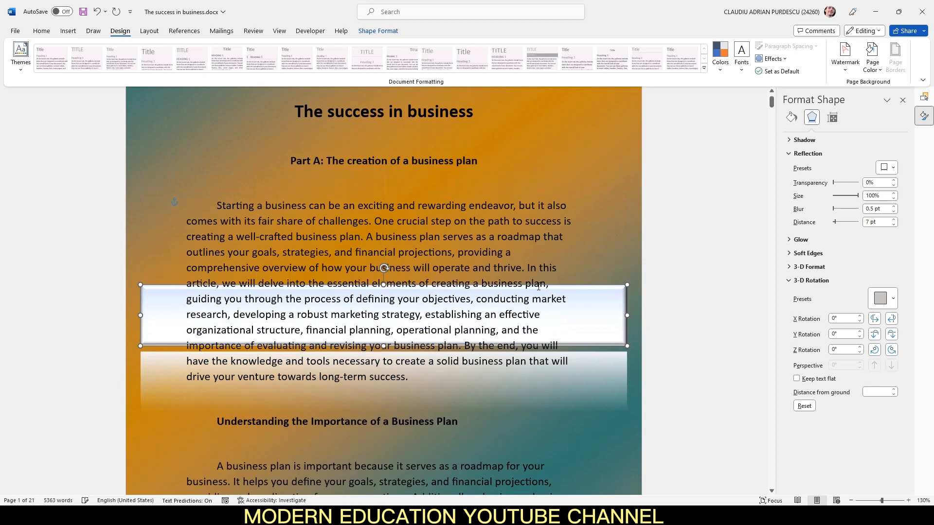
scroll(539, 288, down, 3)
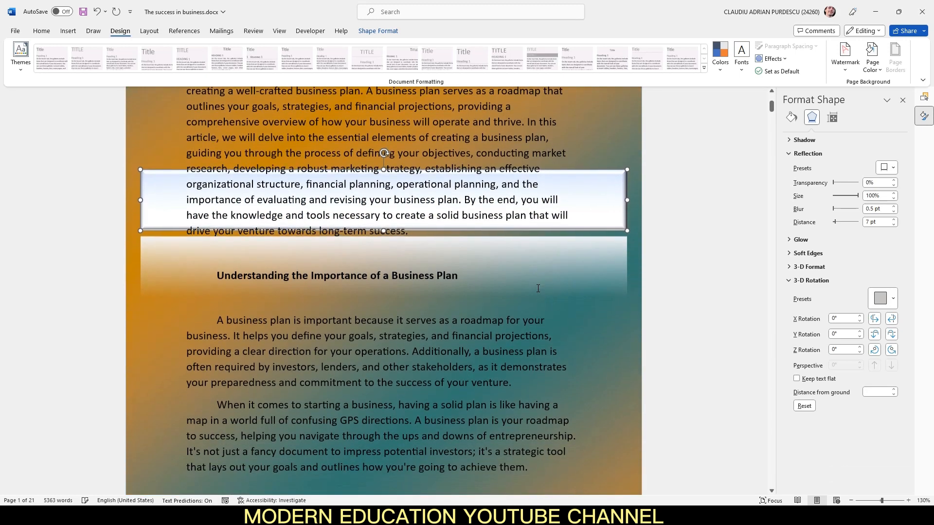
key(Down)
key(Down)
key(Down)
key(Down)
key(Down)
key(Down)
key(Down)
key(Down)
key(Down)
key(Down)
key(Down)
key(Down)
key(Down)
key(Down)
key(Down)
key(Down)
key(Down)
key(Down)
key(Down)
key(Down)
key(Down)
key(Down)
key(Down)
key(Down)
key(Down)
key(Down)
key(Down)
key(Down)
key(Down)
key(Down)
key(Down)
- Run the banner on down to page 2, where the first paragraph ends and "Also, it is highly recommended" begins
scroll(538, 289, down, 4)
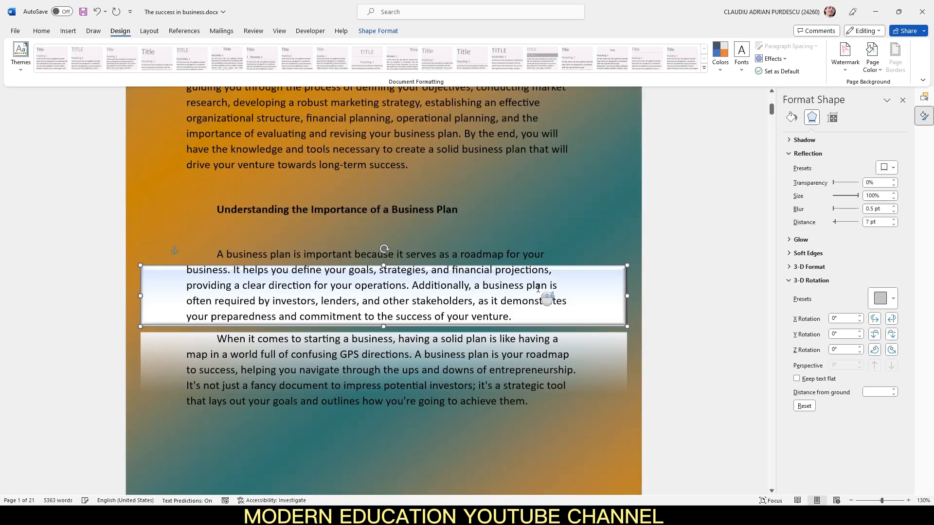
key(Down)
key(Down)
key(Down)
key(Down)
key(Down)
key(Down)
key(Down)
key(Down)
key(Down)
key(Down)
key(Down)
key(Down)
key(Down)
key(Down)
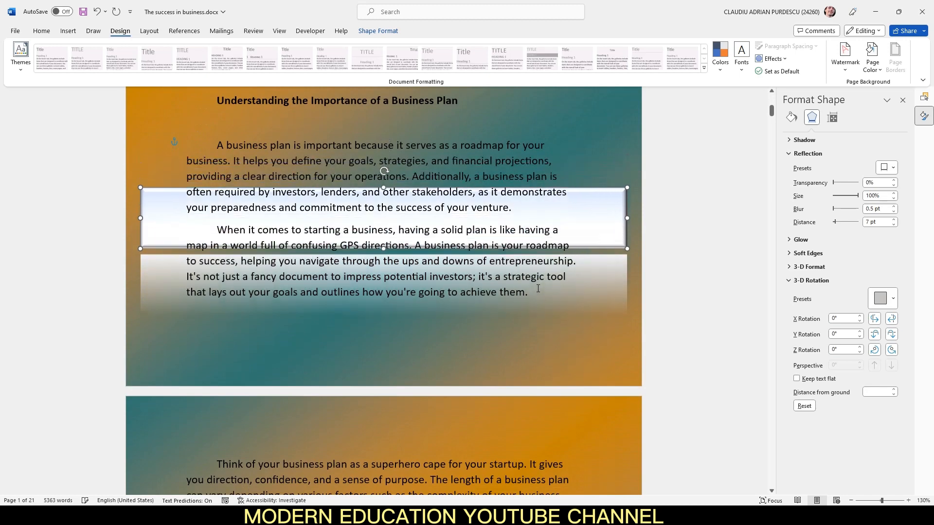
scroll(538, 289, down, 4)
key(Down)
key(Down)
key(Down)
key(Down)
key(Down)
key(Down)
key(Down)
key(Down)
key(Down)
key(Down)
key(Down)
key(Down)
key(Down)
key(Down)
key(Down)
key(Down)
key(Down)
key(Down)
key(Down)
key(Down)
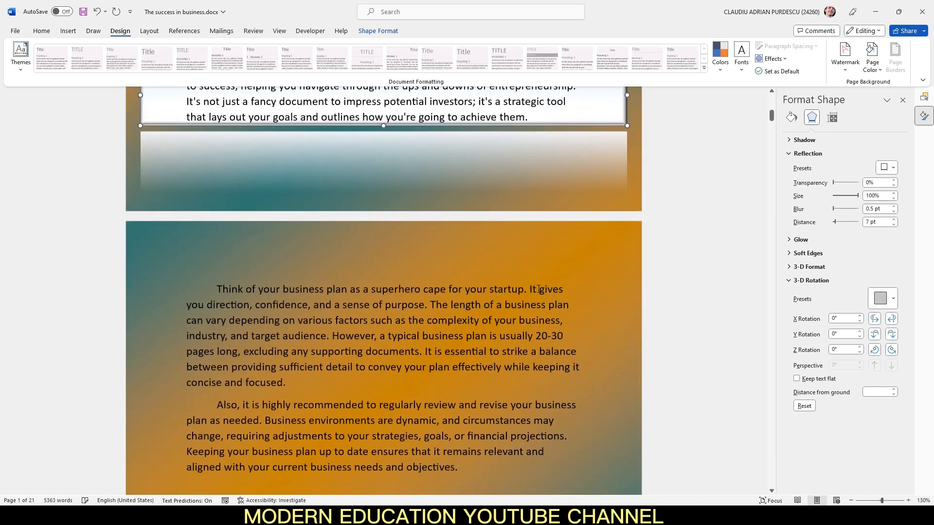
key(Down)
key(Down)
key(Down)
key(Down)
key(Down)
key(Down)
key(Down)
key(Down)
key(Down)
key(Down)
key(Down)
key(Down)
key(Down)
key(Down)
key(Down)
key(Down)
key(Down)
key(Down)
key(Down)
key(Down)
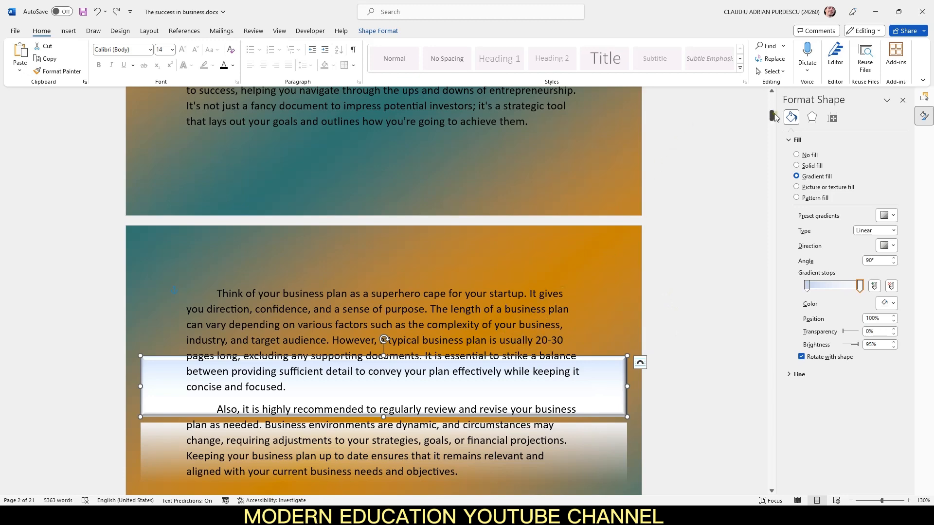
- Look through the document's Part A, Part B and Part C sections and check the banner on page 2
drag(772, 116, 771, 98)
scroll(433, 283, up, 2)
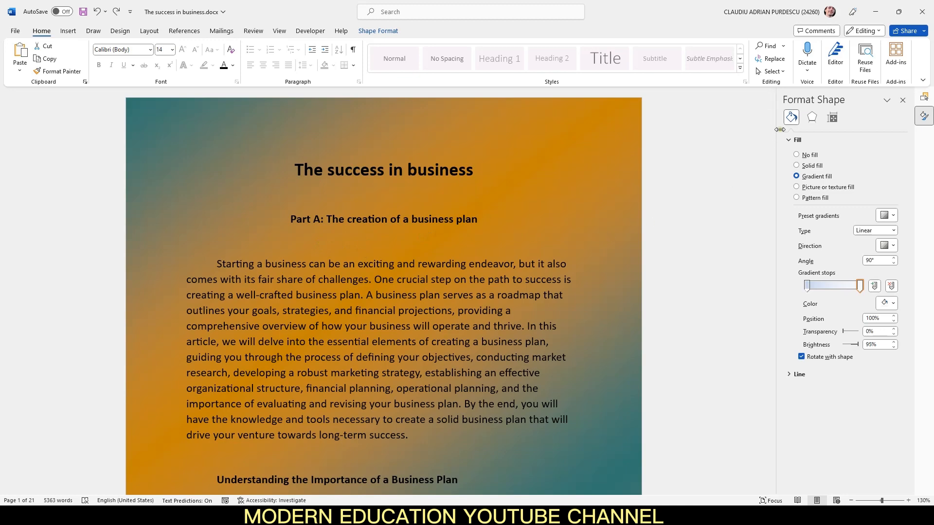
drag(772, 102, 762, 237)
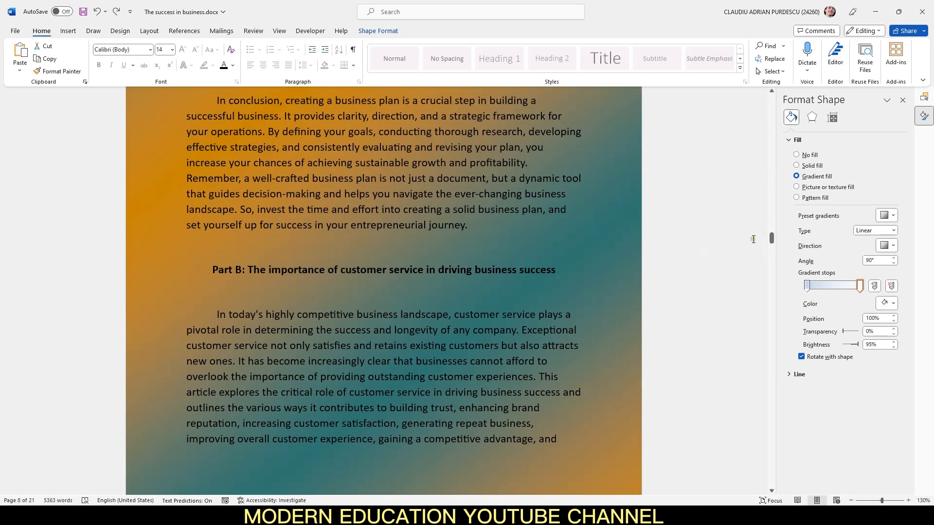
drag(773, 239, 771, 352)
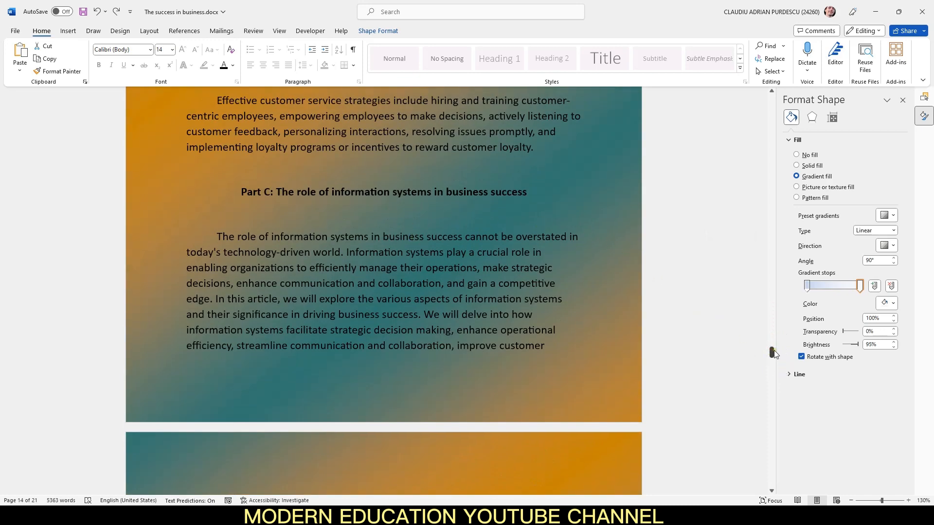
drag(771, 353, 796, 113)
scroll(572, 299, down, 1)
scroll(661, 290, down, 3)
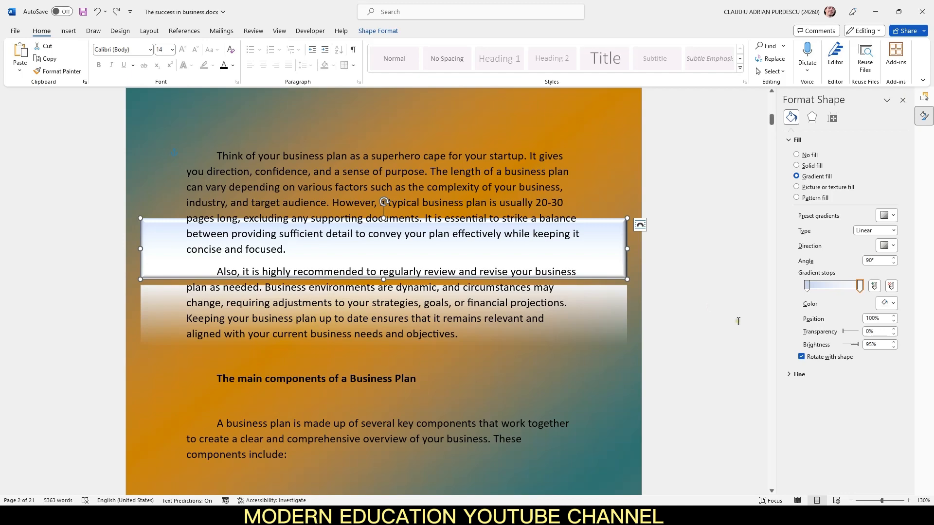
scroll(739, 321, up, 10)
scroll(739, 321, up, 5)
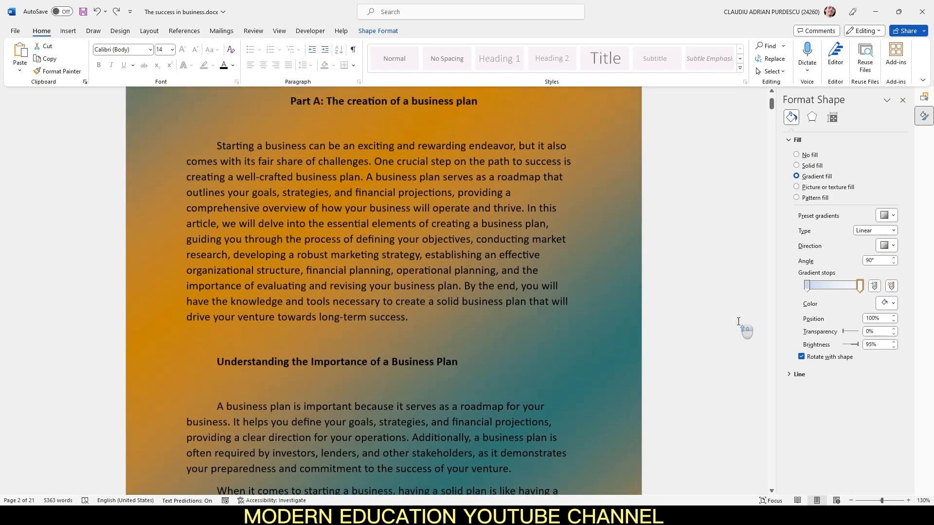
scroll(739, 321, down, 9)
scroll(739, 322, down, 3)
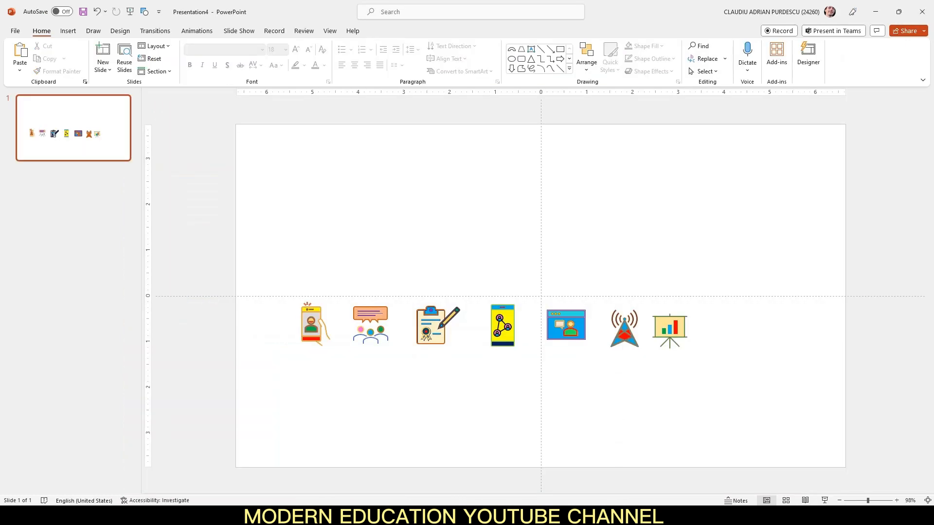
- Switch to PowerPoint and select the clipboard-and-pencil icon on the slide
key(Tab)
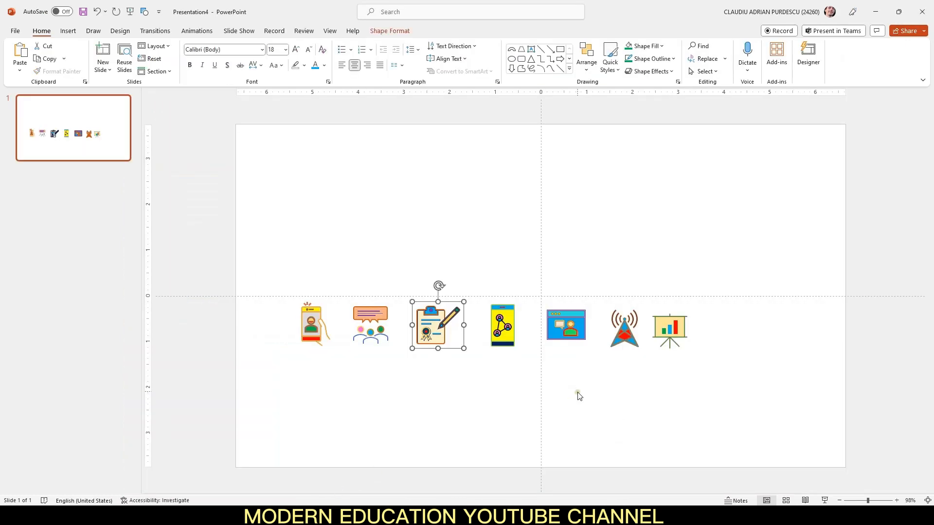
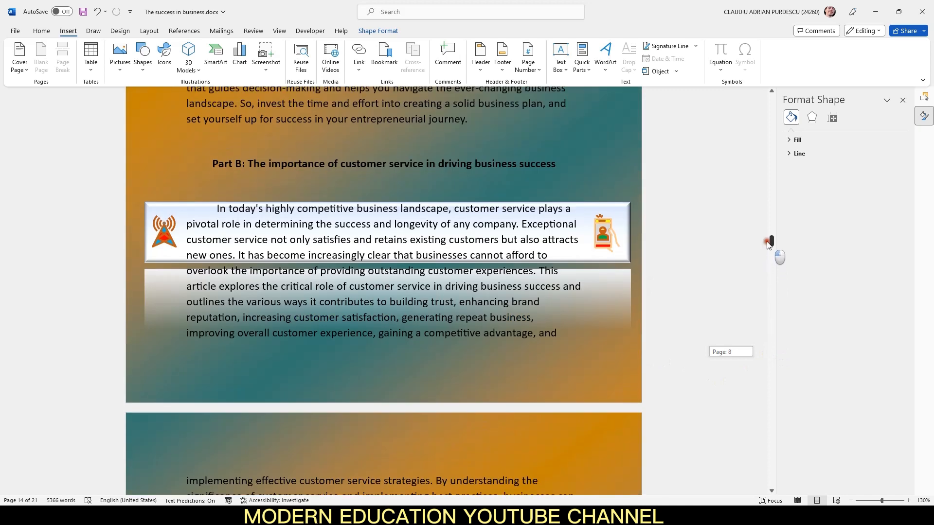
- Add a bookmark named Tattoo2 to the decorated banner below the Part B heading
click(616, 206)
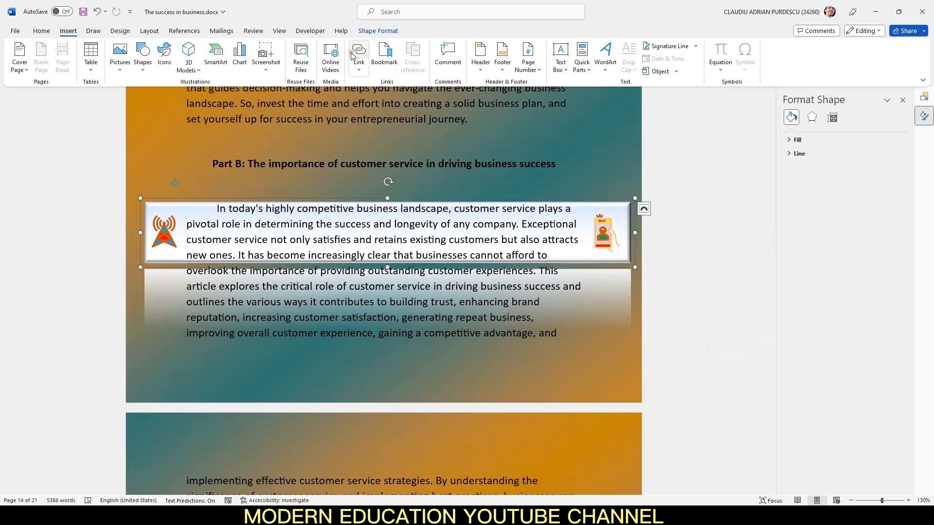
click(384, 54)
click(496, 214)
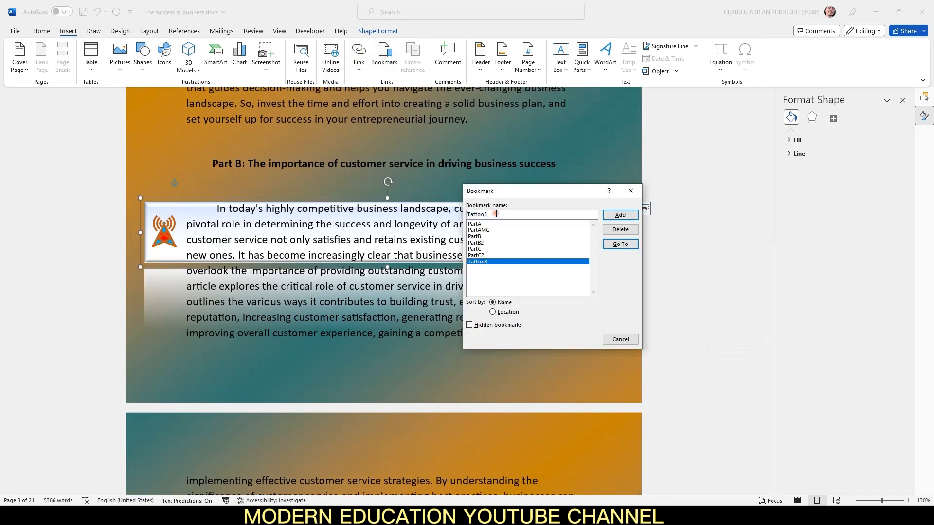
key(BackSpace)
text(2)
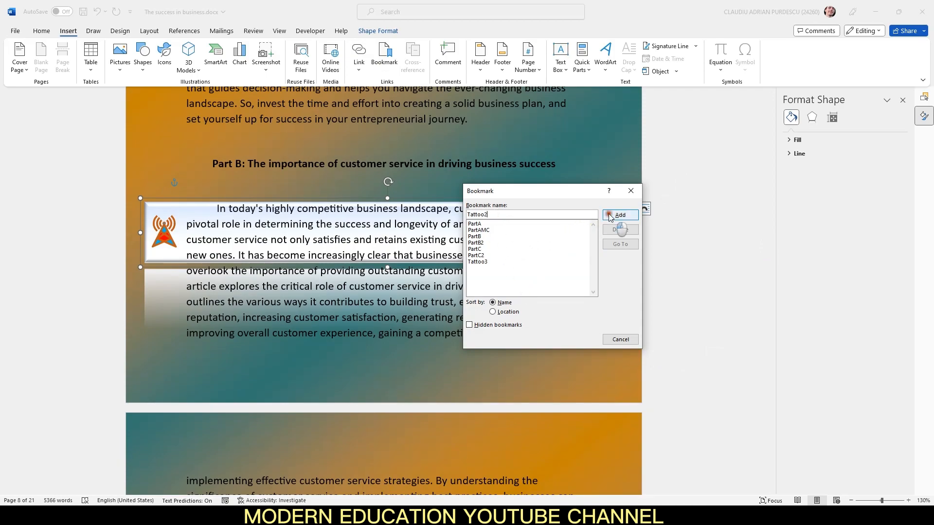
click(620, 215)
- Add a bookmark named Tattoo1 to the decorated banner at the start of page 2
drag(773, 242, 769, 114)
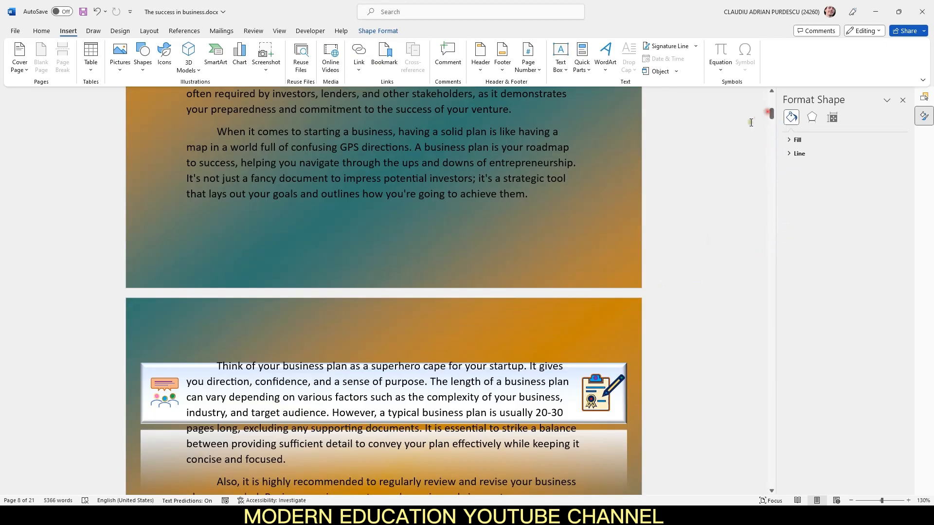
click(572, 367)
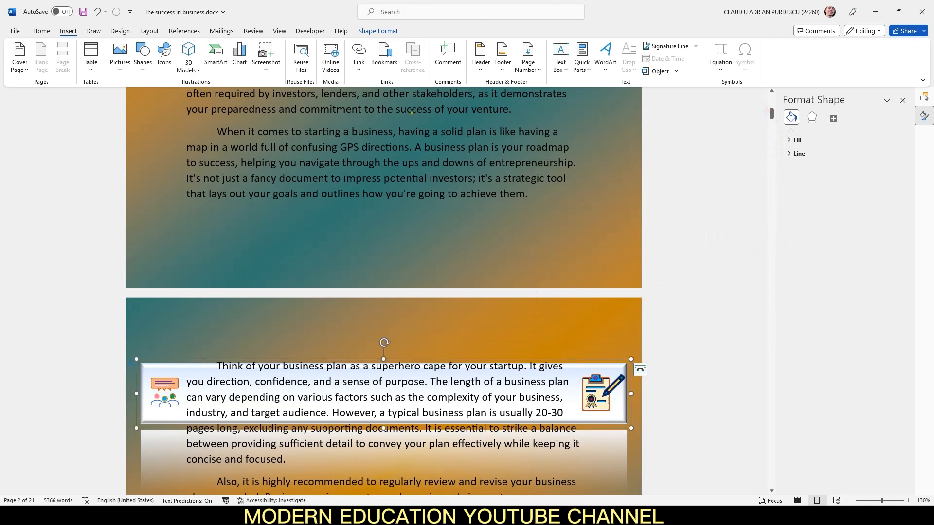
click(384, 56)
click(494, 217)
key(BackSpace)
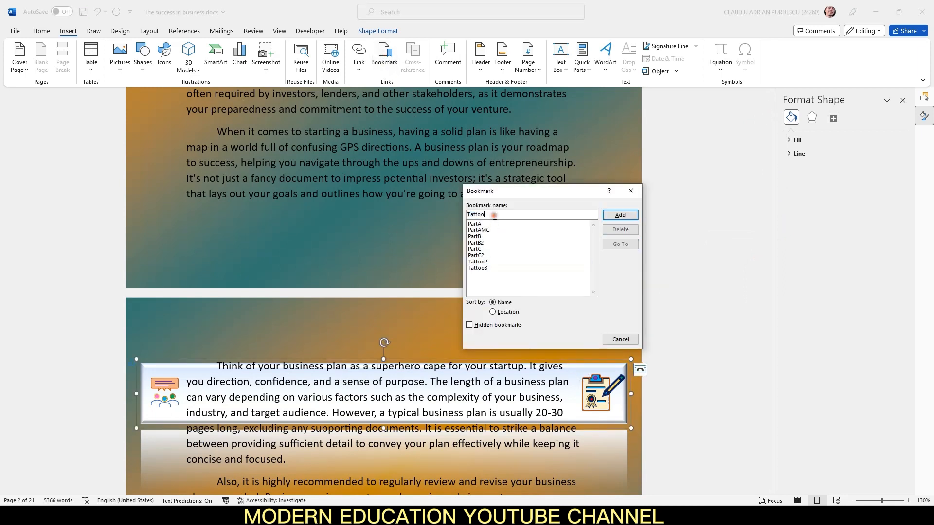
text(1)
click(621, 215)
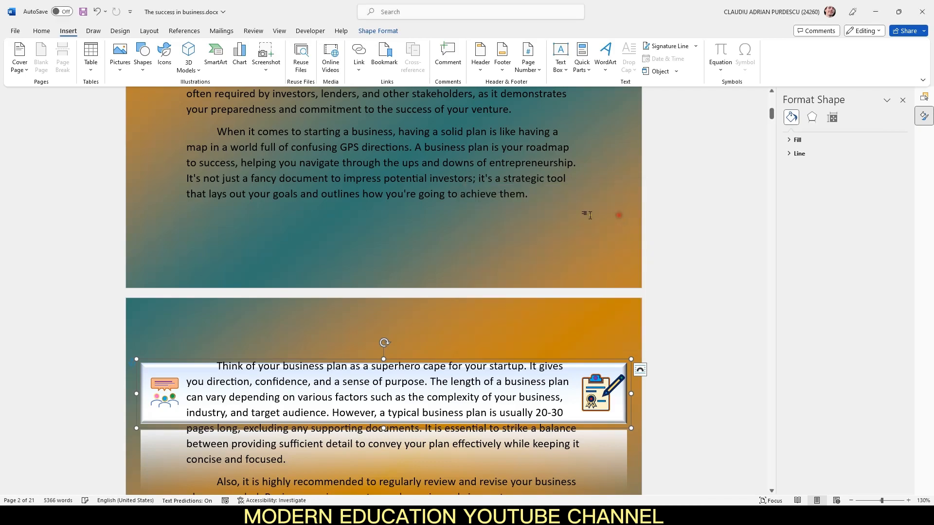
- Link the T1 button beside the Part C heading to the Tattoo1 bookmark in this document
drag(772, 119, 761, 351)
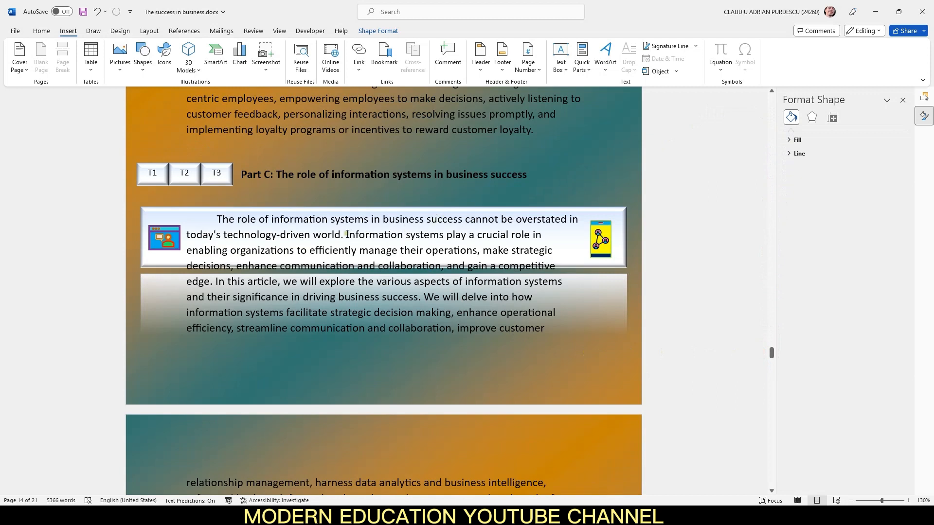
click(162, 166)
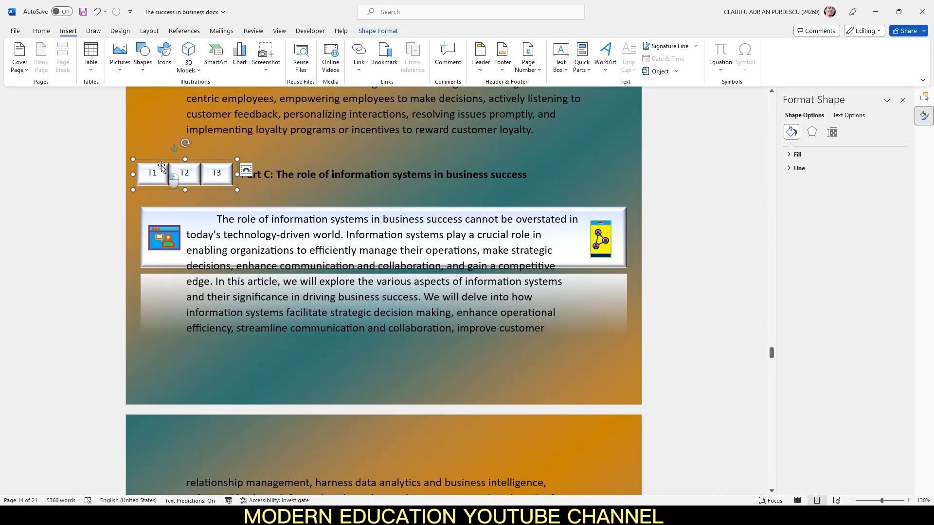
click(162, 166)
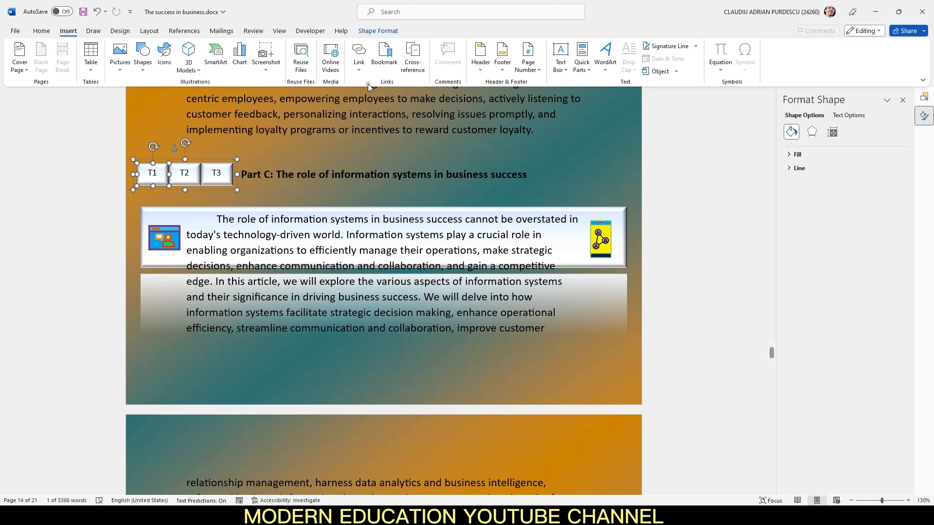
click(359, 68)
click(383, 417)
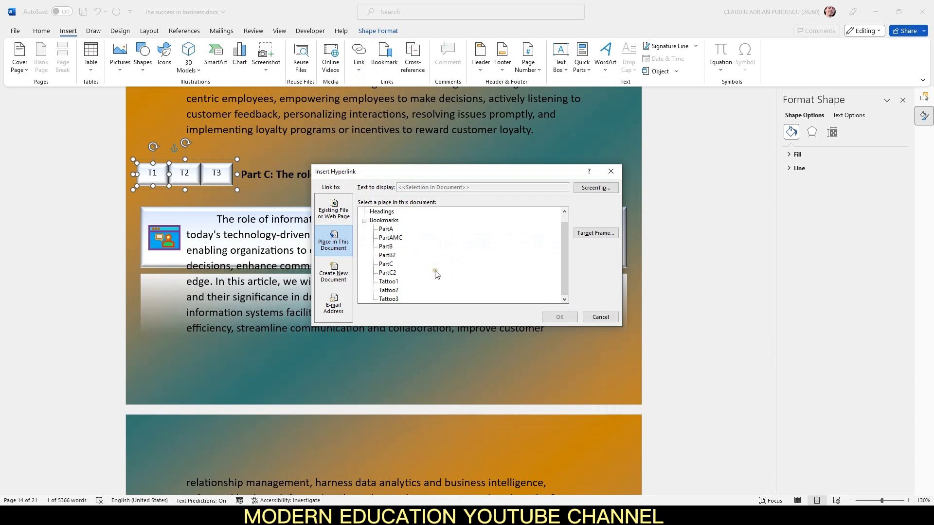
click(389, 282)
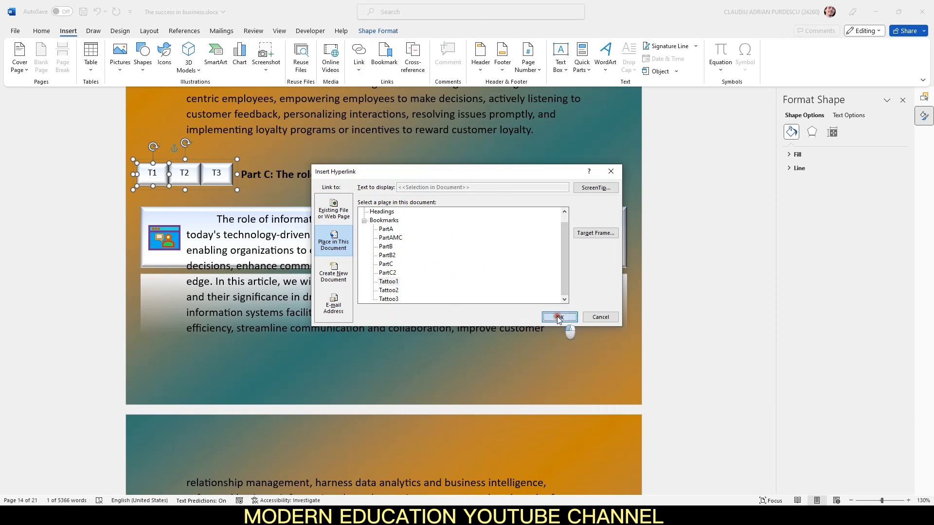
click(559, 317)
- Link the T2 button beside the Part C heading to the Tattoo2 bookmark in this document
click(195, 167)
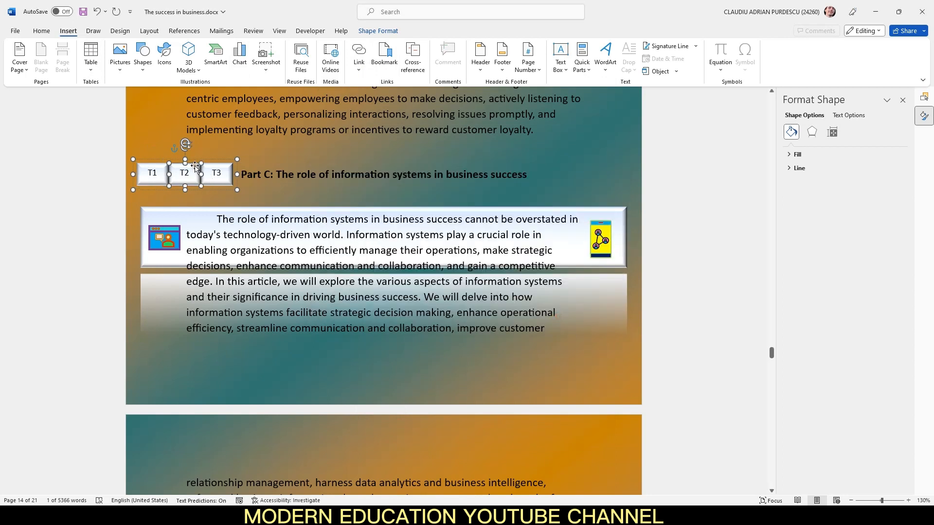
click(359, 68)
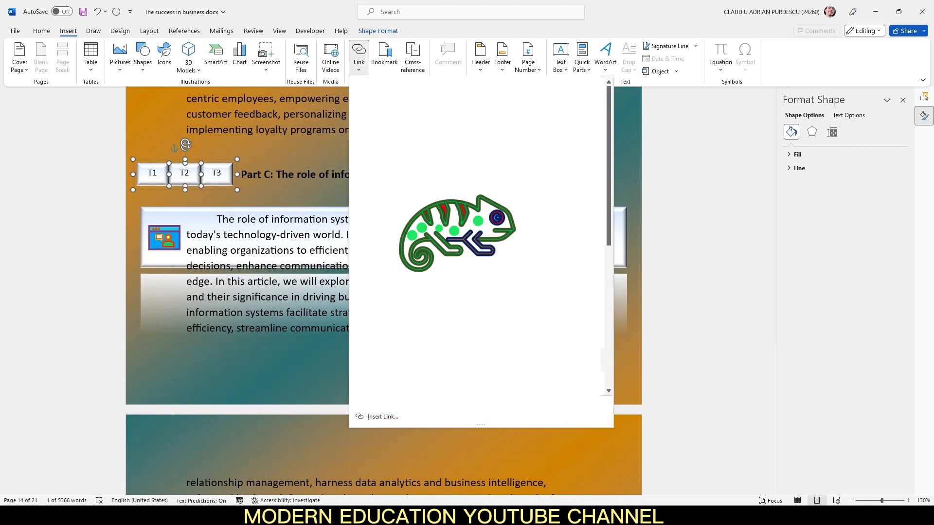
click(383, 417)
click(396, 291)
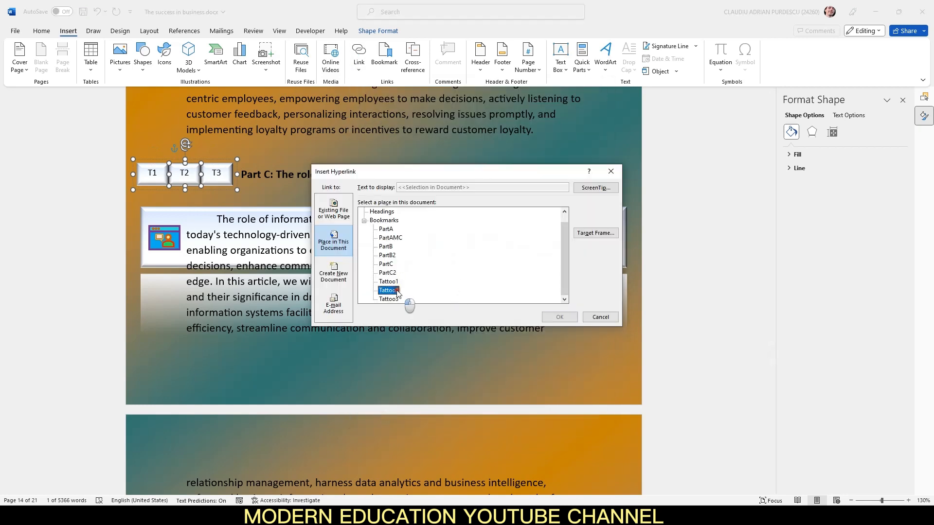
click(559, 317)
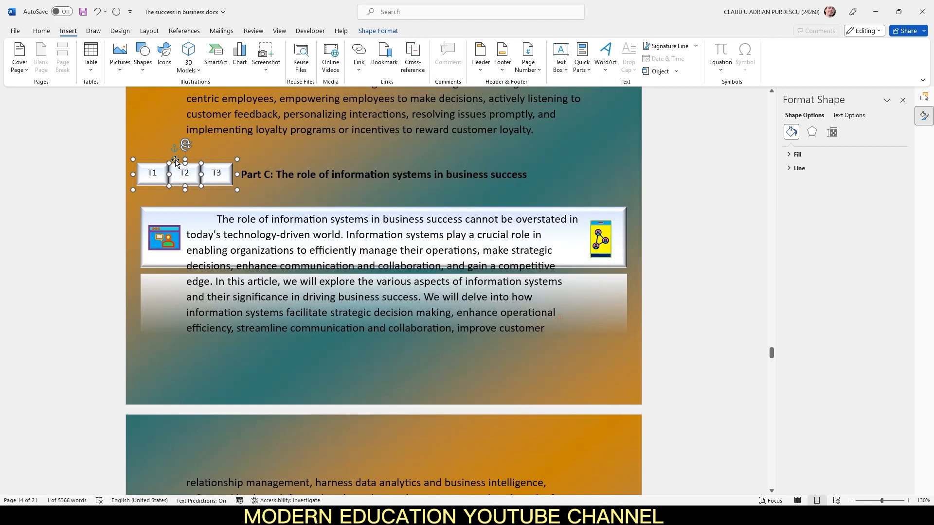
- Link the T3 button beside the Part C heading to the Tattoo3 bookmark in this document
click(227, 166)
click(359, 69)
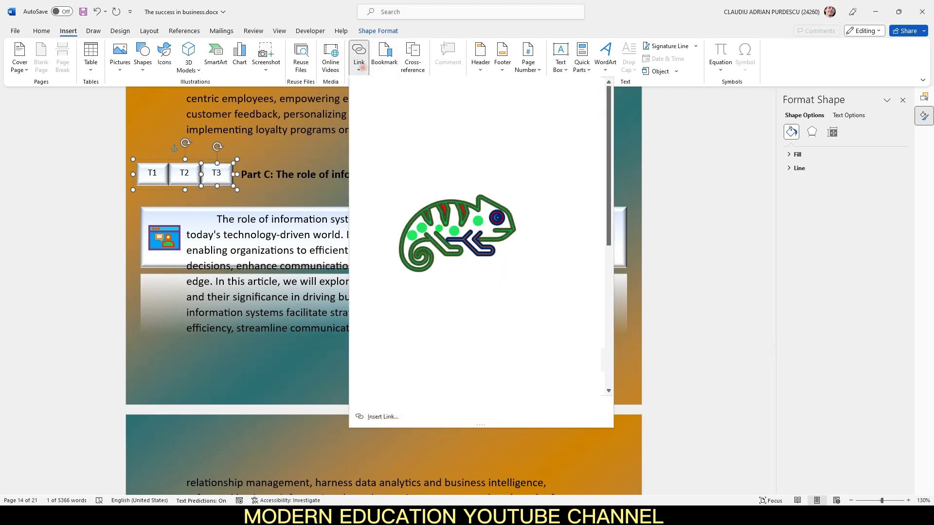
click(380, 416)
click(398, 299)
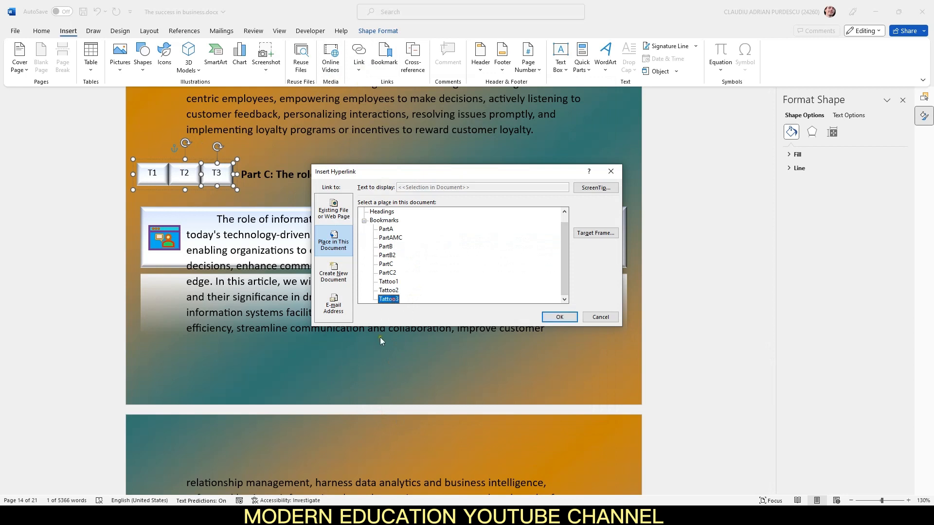
click(560, 317)
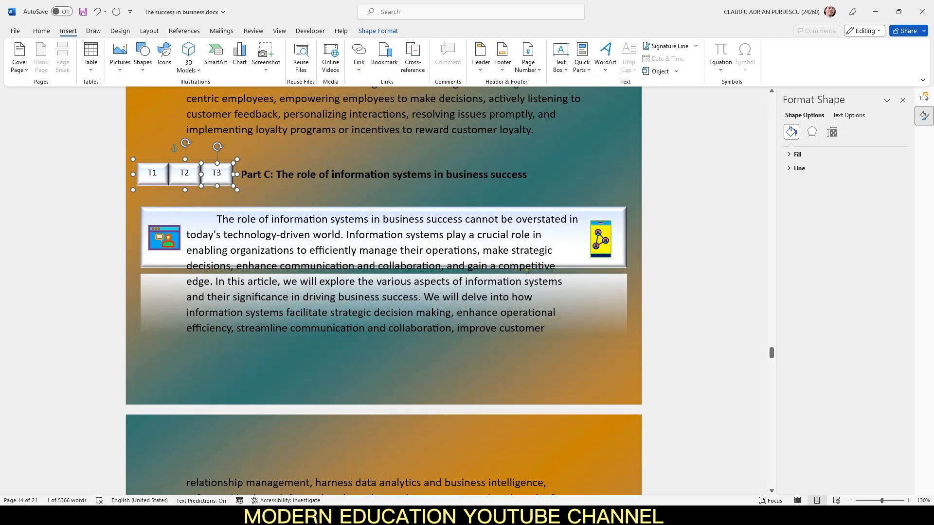
- Move the icon-decorated banner from the Part C introduction down to the last lines of the Strategic Planning paragraph on page 16
click(541, 202)
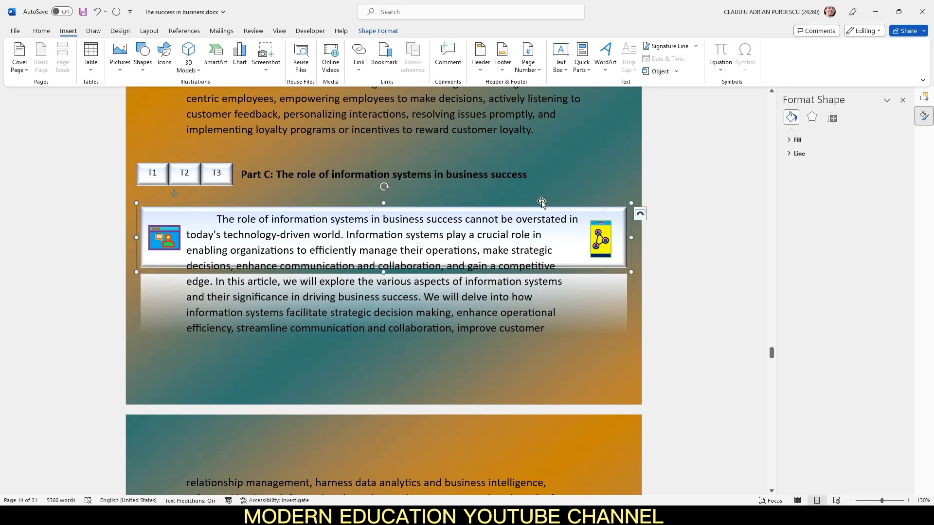
key(Down)
key(Down)
key(Down)
key(Down)
key(Down)
key(Down)
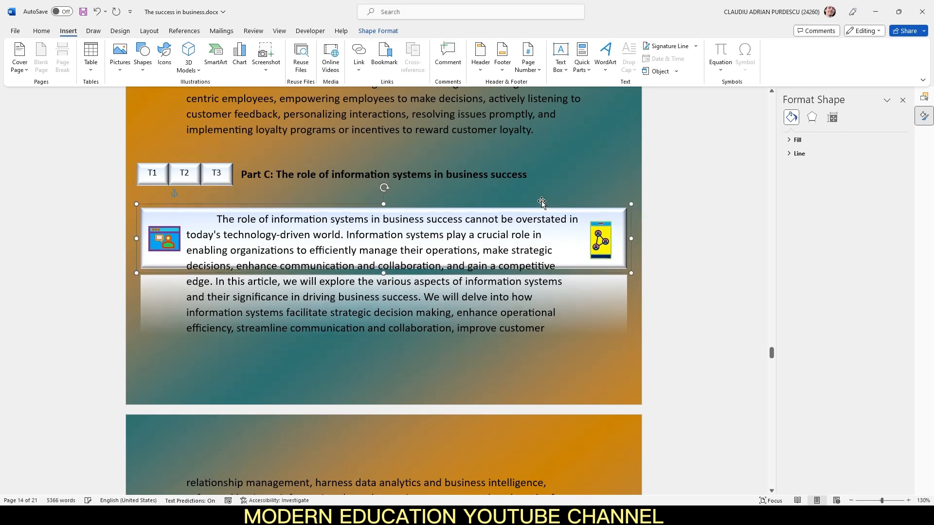
key(Down)
key(Down)
key(Down)
key(Down)
key(Down)
key(Down)
key(Down)
key(Down)
key(Down)
key(Down)
key(Down)
key(Down)
key(Down)
key(Down)
key(Down)
key(Down)
key(Down)
key(Down)
key(Down)
key(Down)
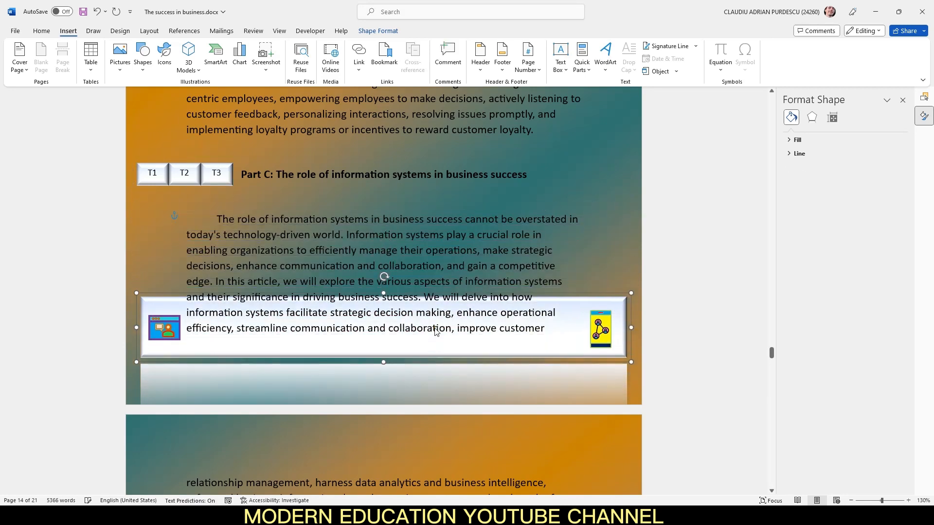
scroll(434, 338, down, 5)
key(Down)
key(Down)
key(Down)
key(Down)
key(Down)
key(Down)
key(Down)
key(Down)
key(Down)
key(Down)
key(Down)
key(Down)
key(Down)
key(Down)
key(Down)
key(Down)
key(Down)
key(Down)
key(Down)
key(Down)
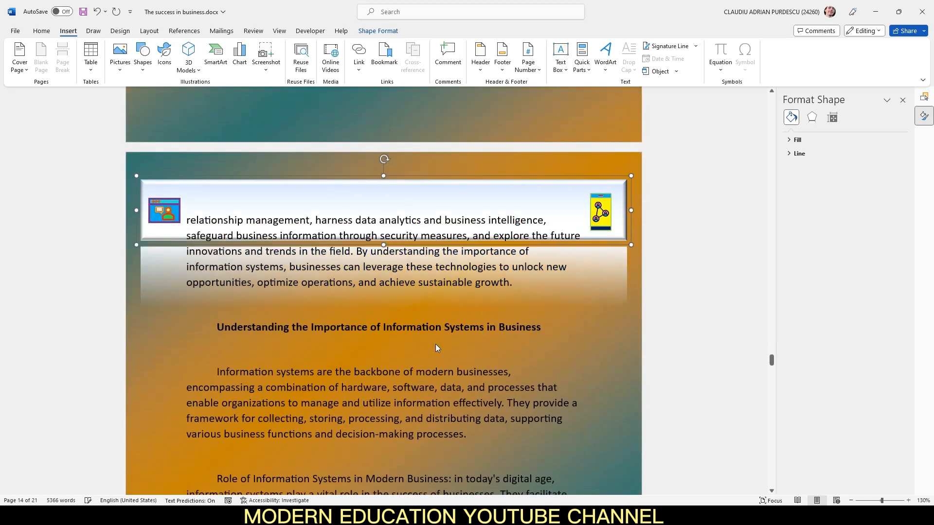
key(Down)
key(Down)
key(Down)
key(Down)
key(Down)
key(Down)
key(Down)
key(Down)
key(Down)
key(Down)
key(Down)
key(Down)
key(Down)
key(Down)
key(Down)
key(Down)
key(Down)
key(Down)
key(Down)
key(Down)
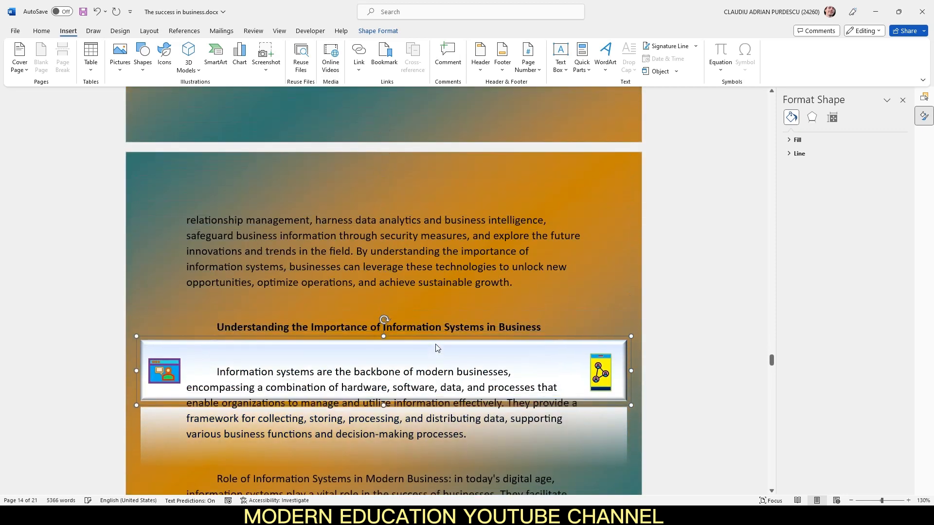
scroll(436, 346, down, 1)
key(Down)
key(Down)
key(Down)
key(Down)
key(Down)
key(Down)
key(Down)
key(Down)
key(Down)
key(Down)
key(Down)
key(Down)
key(Down)
key(Down)
key(Down)
key(Down)
key(Down)
key(Down)
key(Down)
key(Down)
scroll(436, 345, down, 8)
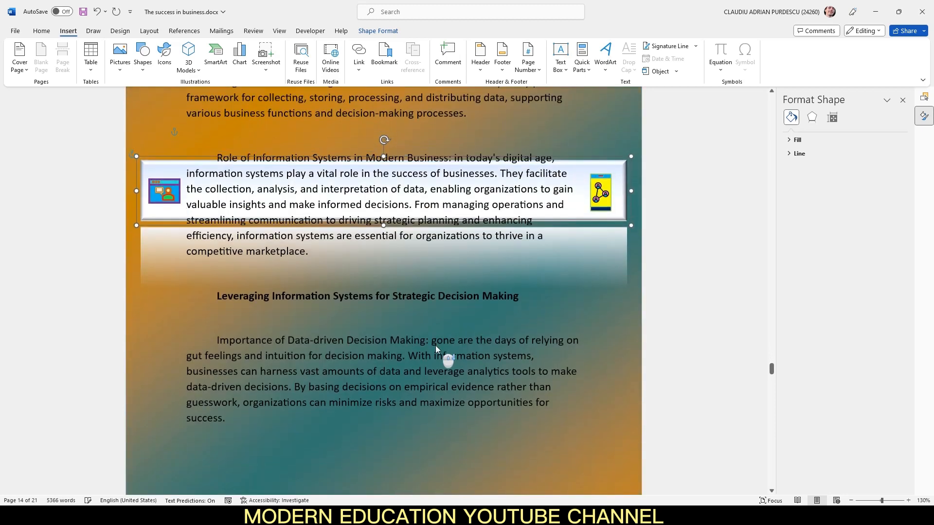
key(Down)
key(Down)
key(Down)
key(Down)
key(Down)
key(Down)
key(Down)
key(Down)
key(Down)
key(Down)
key(Down)
key(Down)
key(Down)
key(Down)
key(Down)
key(Down)
key(Down)
key(Down)
key(Down)
key(Down)
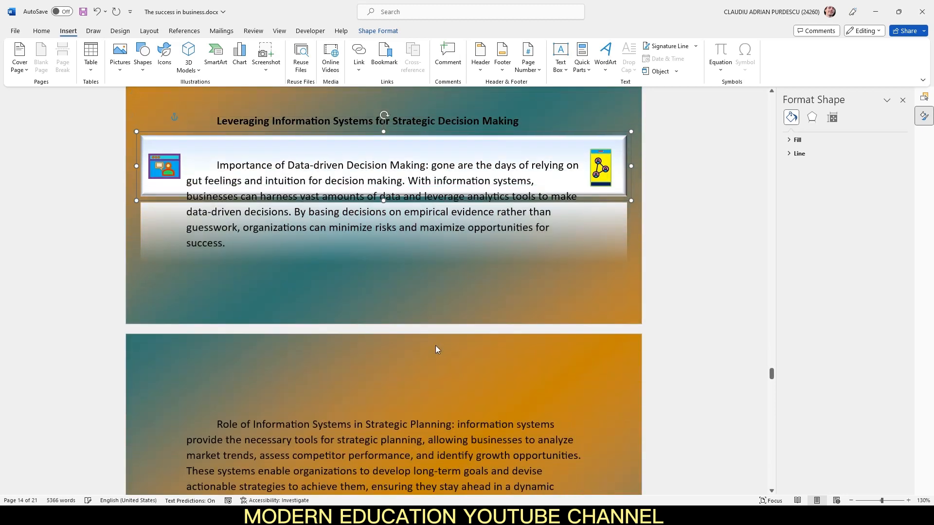
scroll(436, 345, down, 2)
key(Down)
key(Down)
key(Down)
key(Down)
key(Down)
key(Down)
key(Down)
key(Down)
key(Down)
key(Down)
key(Down)
key(Down)
key(Down)
key(Down)
key(Down)
key(Down)
key(Down)
key(Down)
key(Down)
key(Down)
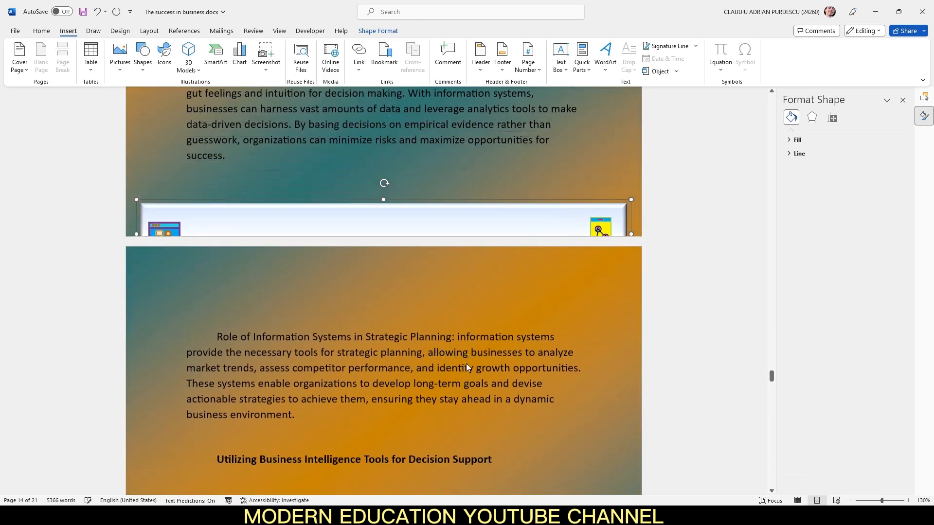
scroll(433, 366, down, 1)
key(Down)
key(Down)
key(Down)
key(Down)
key(Down)
key(Down)
key(Down)
key(Down)
key(Down)
key(Down)
key(Down)
key(Down)
key(Down)
key(Down)
key(Down)
key(Down)
key(Down)
key(Down)
key(Down)
key(Down)
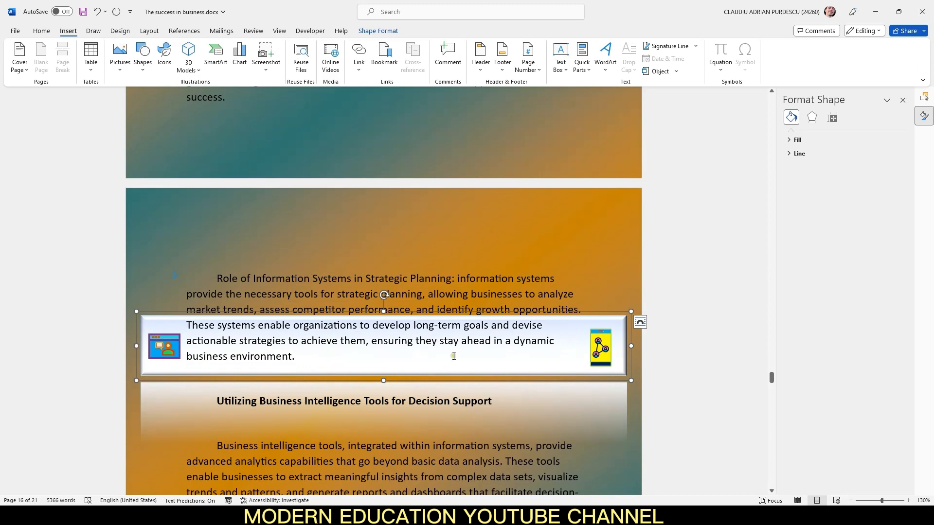
- Follow the link on the moved banner to return to the Part C heading
click(407, 374)
right_click(407, 374)
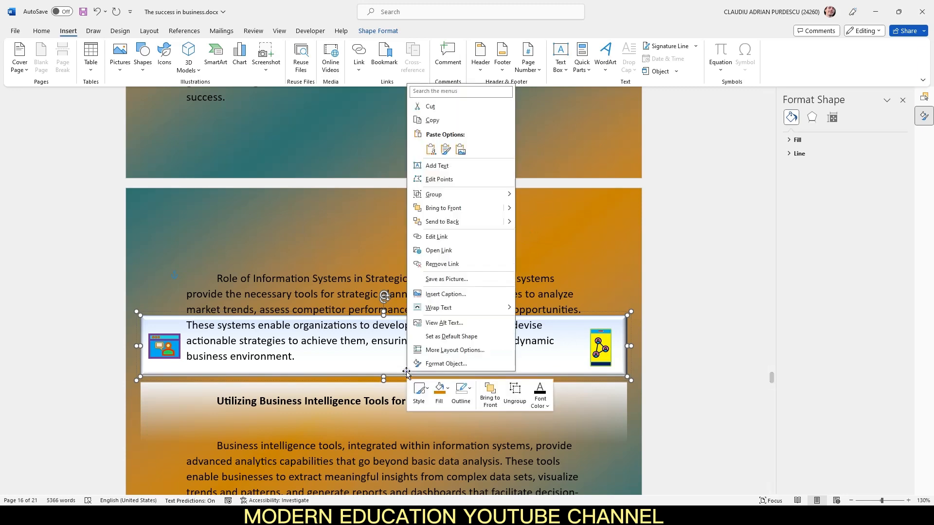
click(439, 250)
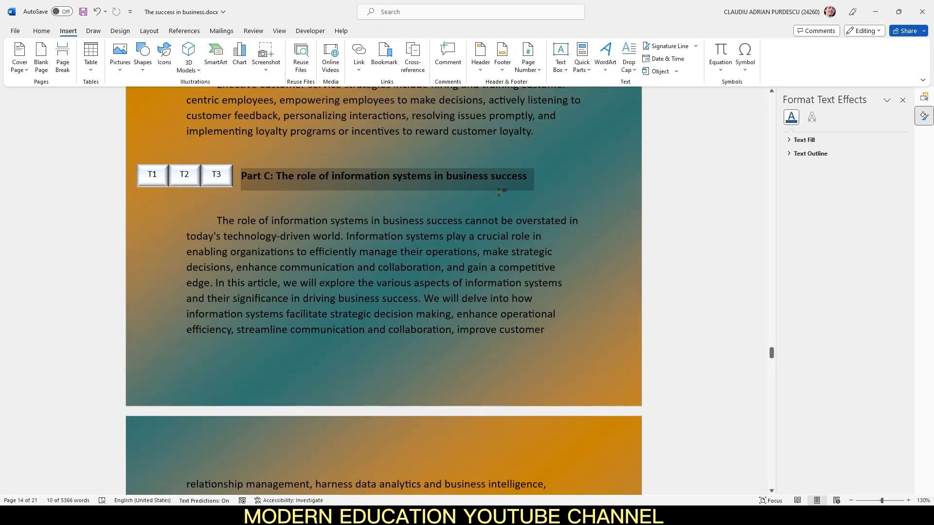
- Follow the link on the T3 button beside the Part C heading to test that it leads to its banner
click(392, 134)
scroll(406, 262, up, 3)
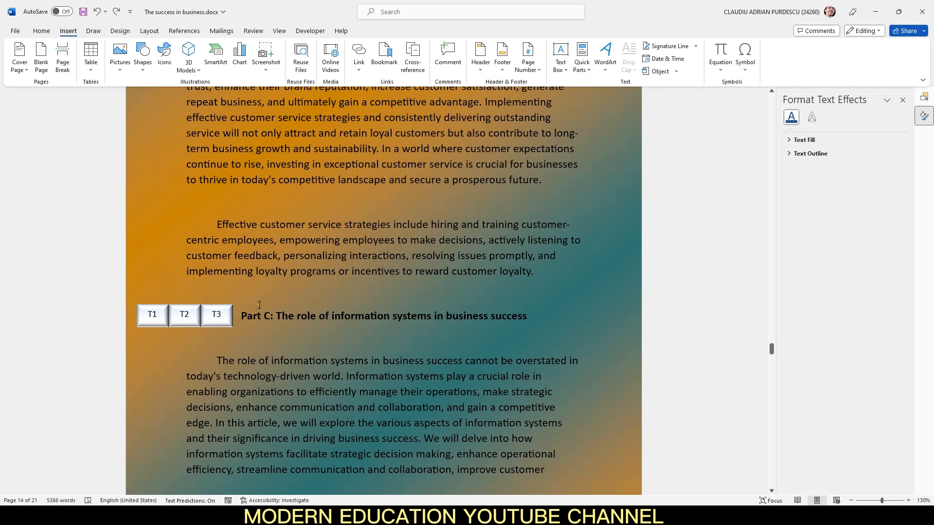
click(226, 309)
click(225, 309)
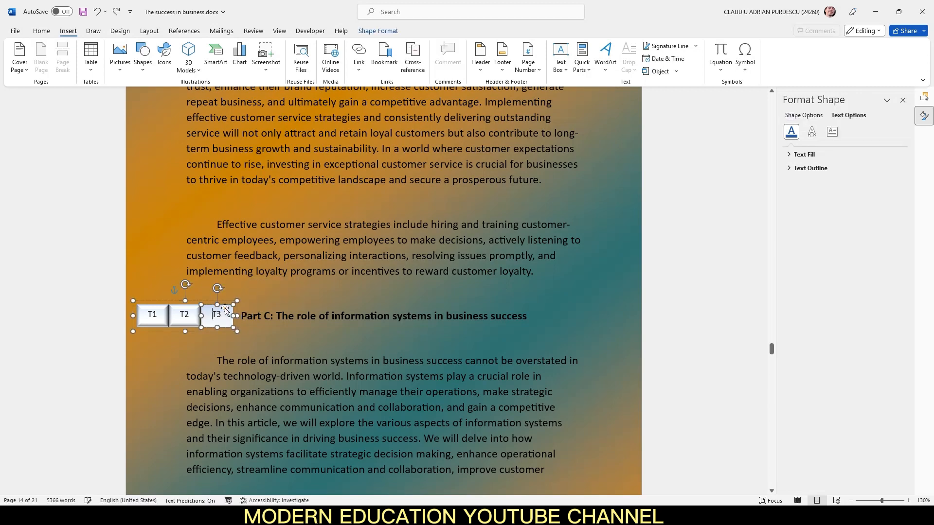
right_click(226, 311)
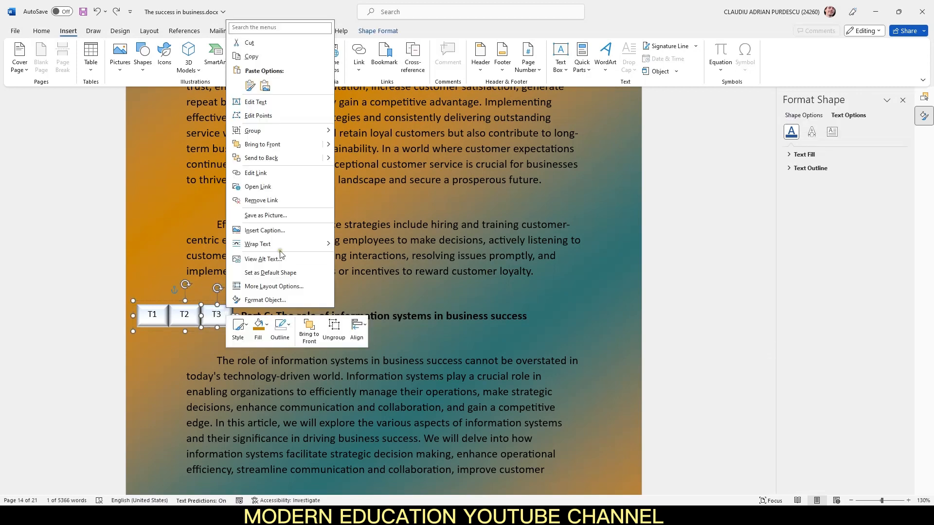
click(285, 187)
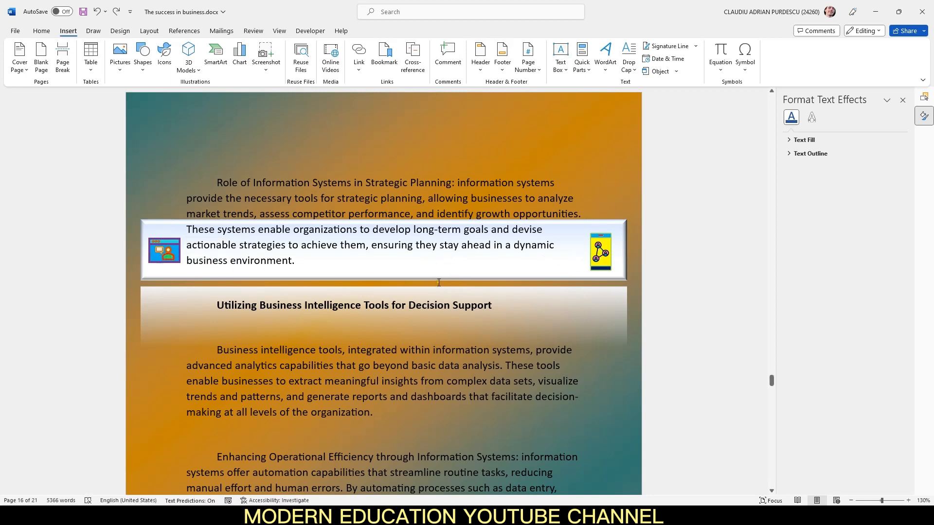
- Follow the link on the left-hand icon of the page 16 banner to jump to the Part A heading
click(174, 250)
click(174, 251)
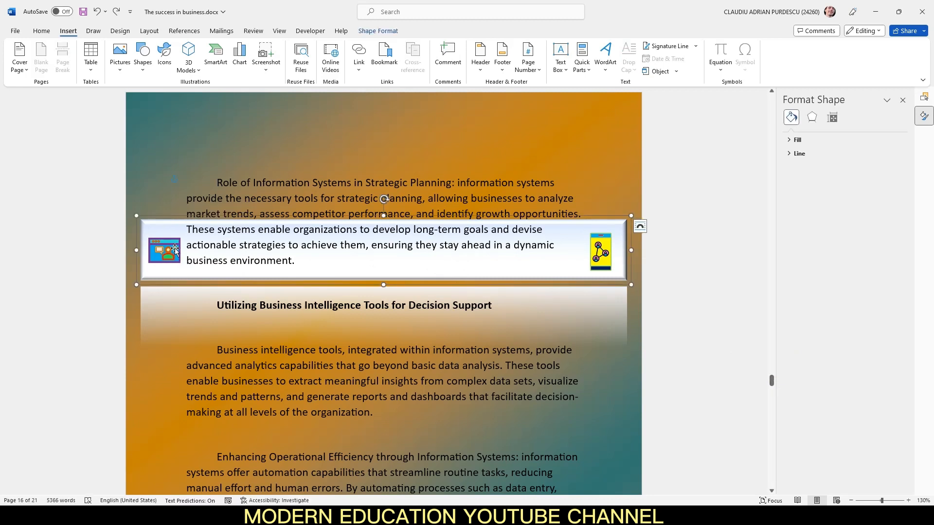
right_click(175, 250)
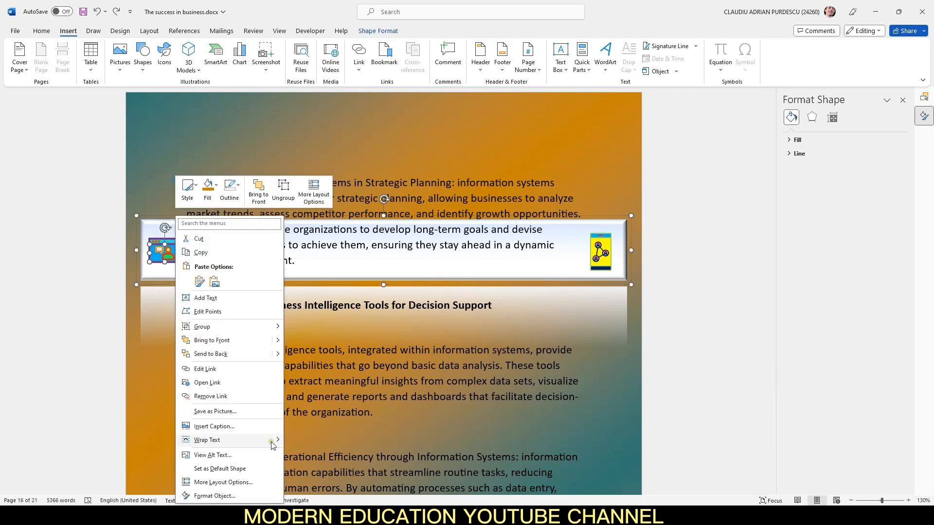
click(244, 381)
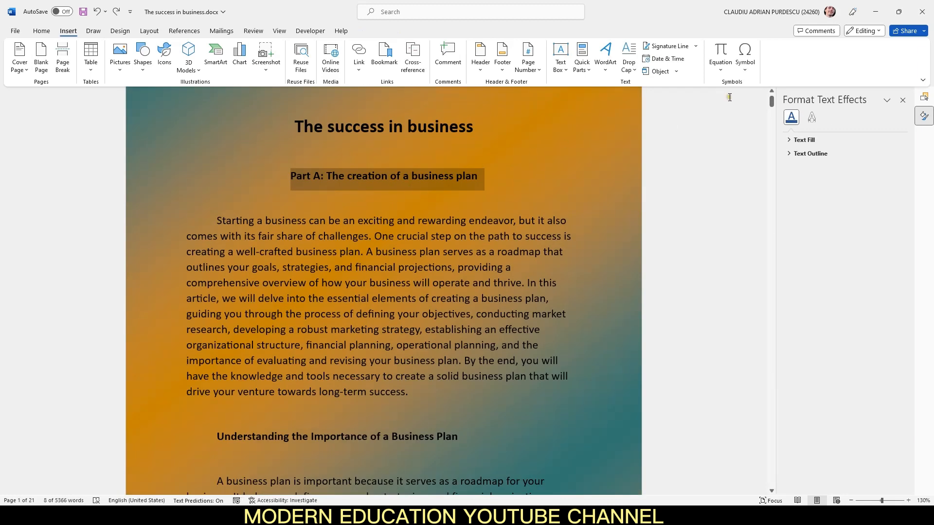
- Copy the grouped T1–T3 buttons from the Part C heading and place the copy left of the Part A heading on page 1
drag(773, 101, 772, 347)
click(159, 392)
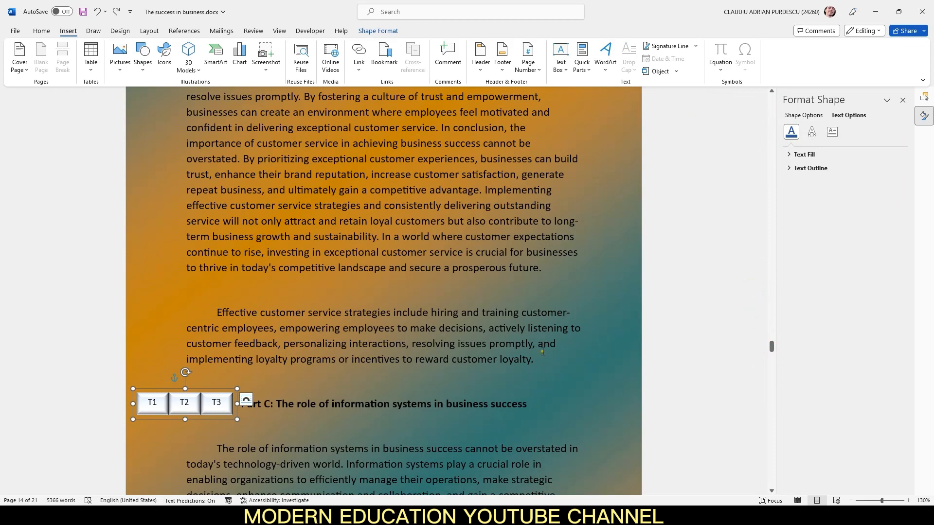
drag(772, 348, 782, 97)
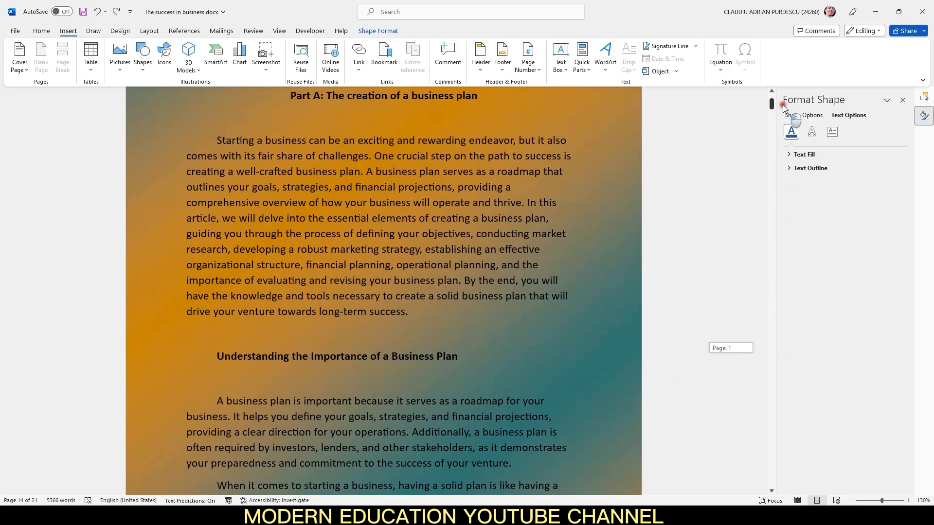
click(206, 192)
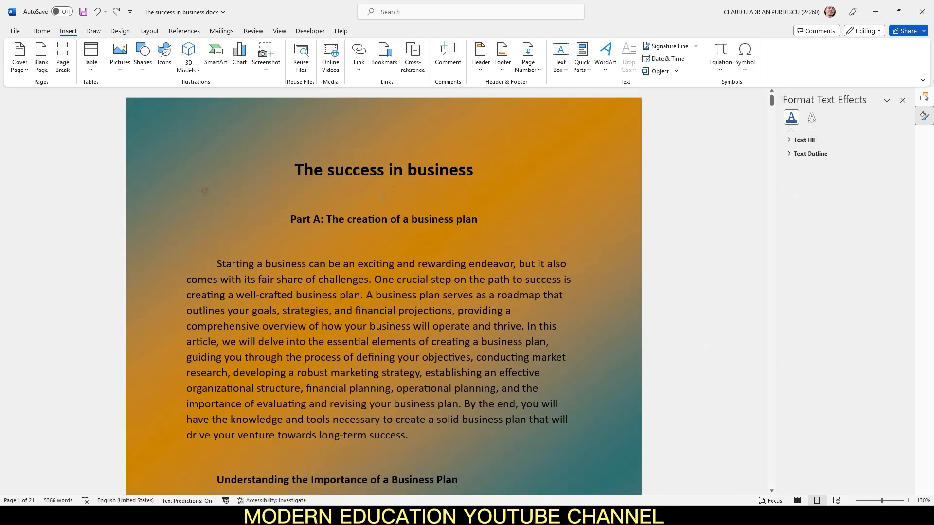
key(ctrl+v)
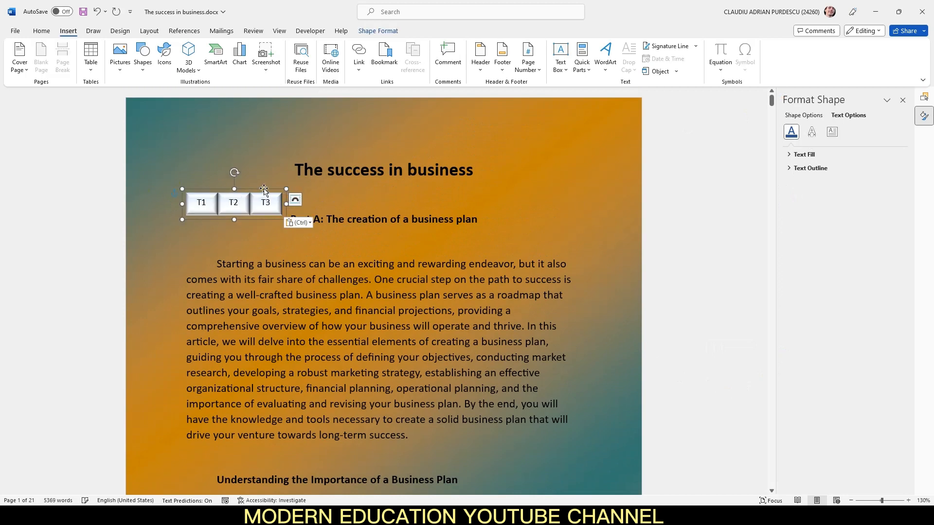
drag(263, 191, 234, 203)
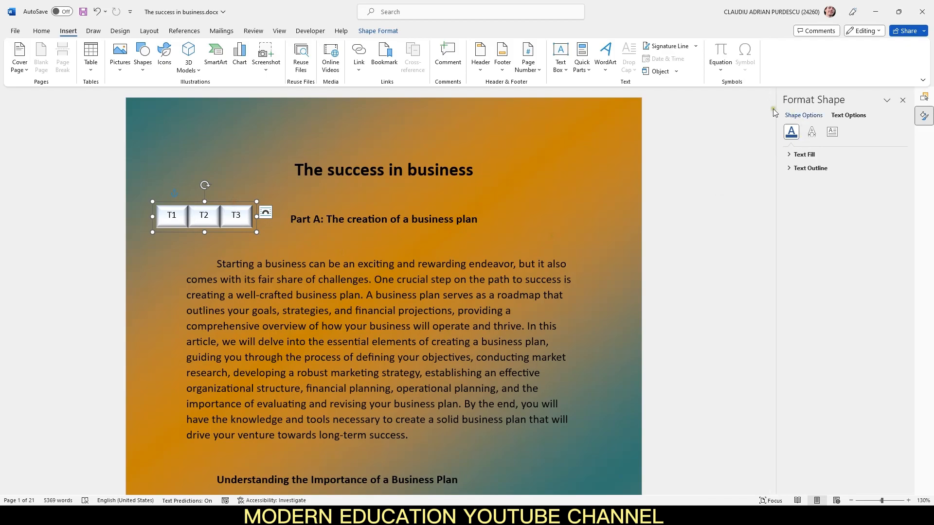
- Paste another copy of the T1–T3 button group and place it at the left margin just above the Part B heading
drag(772, 101, 781, 235)
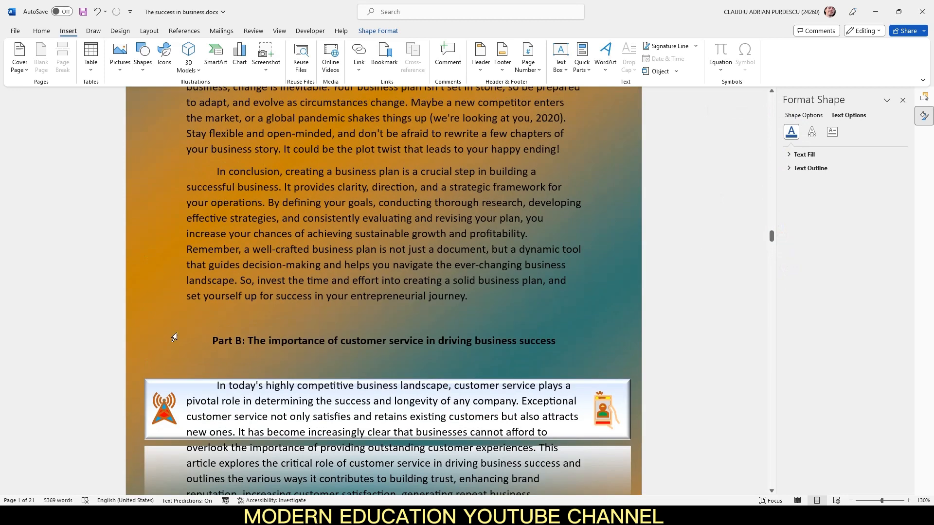
click(223, 329)
key(ctrl+v)
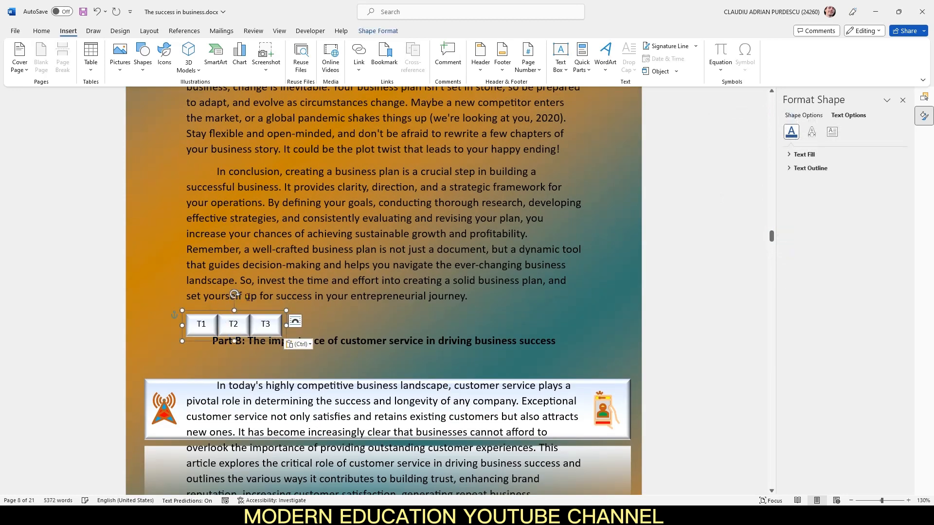
drag(278, 311, 169, 305)
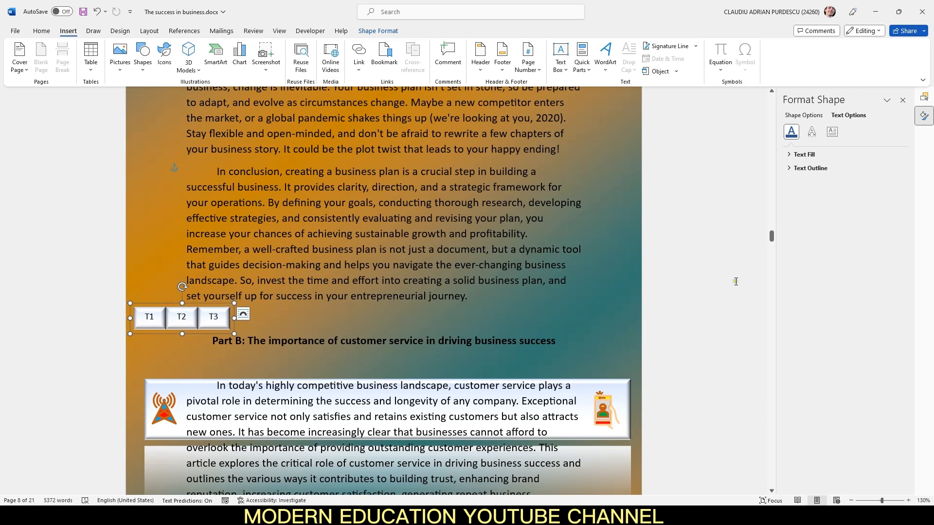
click(704, 247)
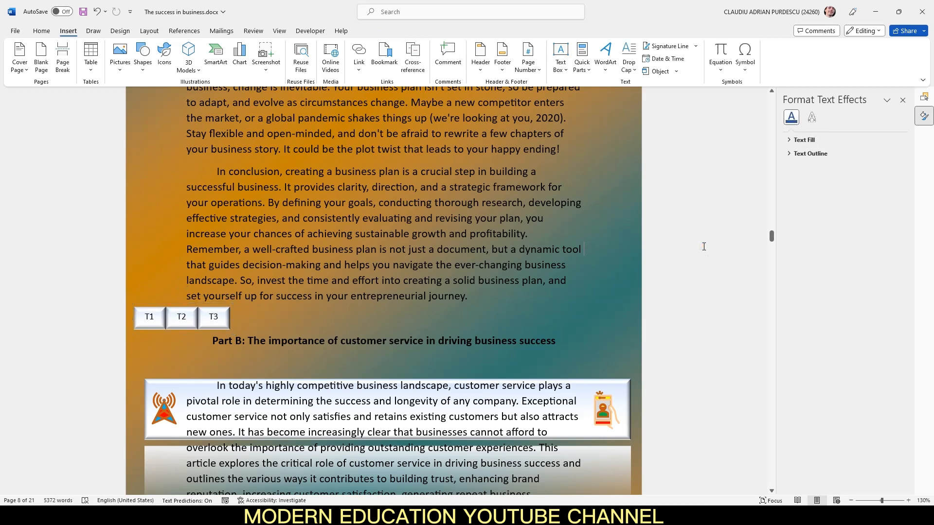
- Move the icon-decorated banner from the Part B introduction down to the end of the first paragraph under "Importance of customer service in today's business landscape"
scroll(518, 303, down, 3)
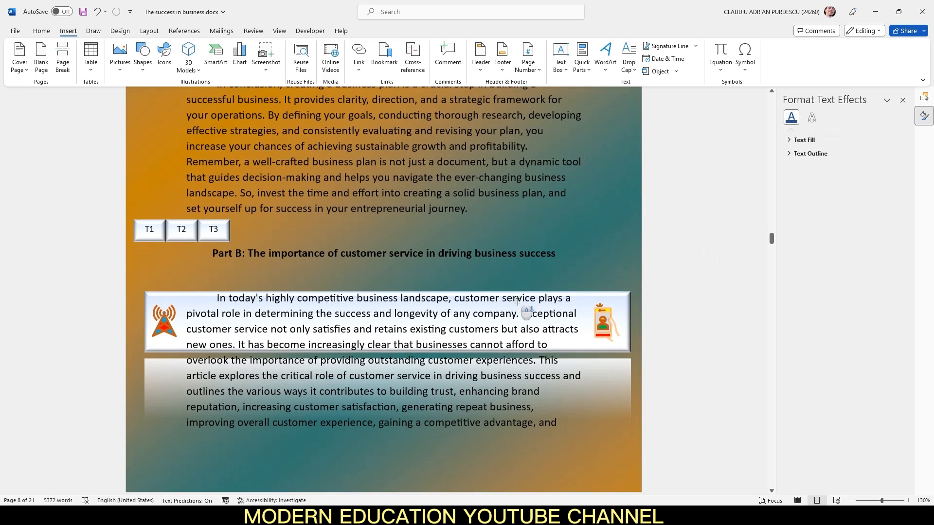
click(582, 295)
key(Down)
key(Down)
key(Down)
key(Down)
key(Down)
key(Down)
key(Down)
key(Down)
key(Down)
key(Down)
key(Down)
key(Down)
key(Down)
key(Down)
key(Down)
key(Down)
key(Down)
key(Down)
key(Down)
key(Down)
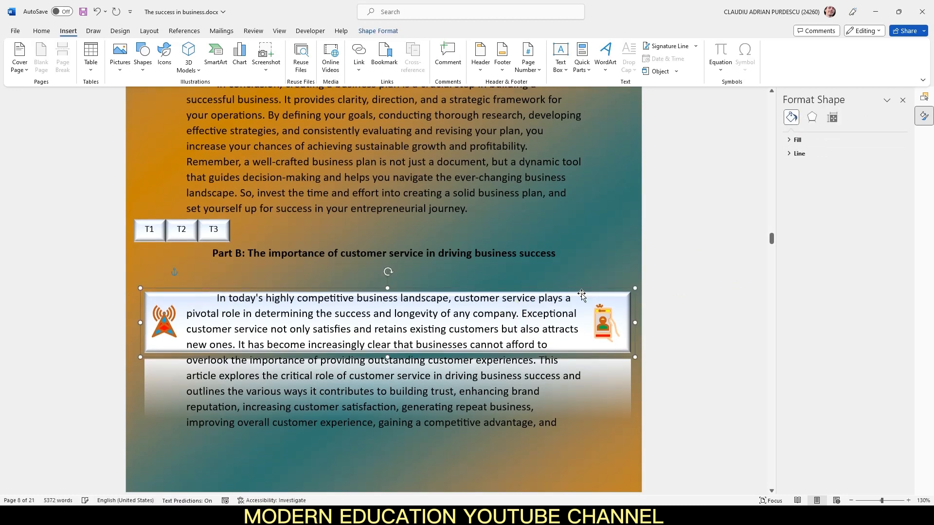
key(Down)
key(Down)
key(Down)
key(Down)
key(Down)
key(Down)
key(Down)
key(Down)
key(Down)
key(Down)
key(Down)
key(Down)
key(Down)
key(Down)
key(Down)
key(Down)
key(Down)
key(Down)
key(Down)
key(Down)
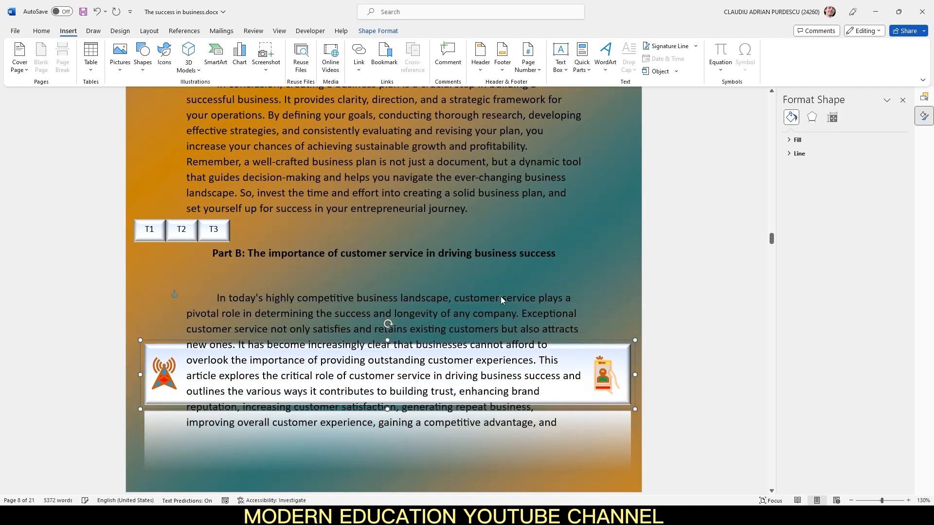
key(Down)
key(Down)
key(Down)
key(Down)
key(Down)
key(Down)
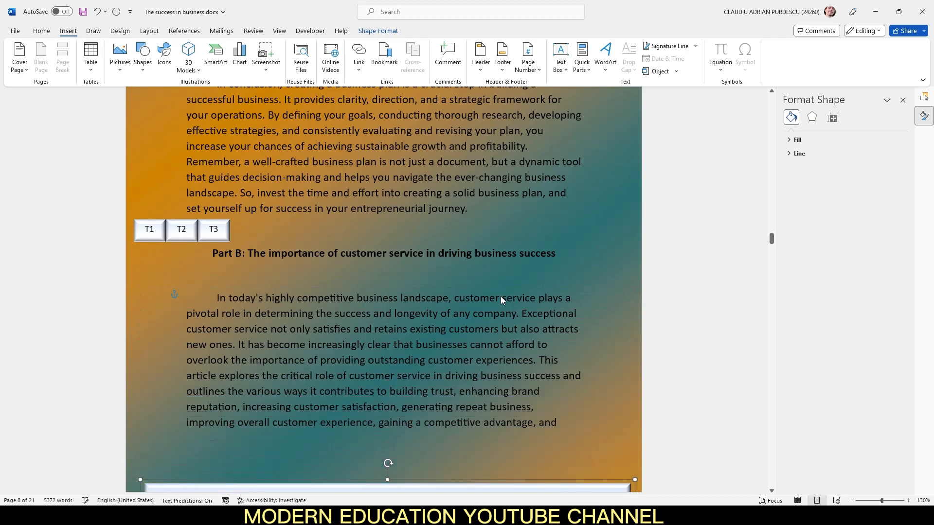
scroll(497, 302, down, 10)
scroll(489, 315, down, 2)
key(Down)
key(Down)
key(Down)
key(Down)
key(Down)
key(Down)
key(Down)
key(Down)
key(Down)
key(Down)
key(Down)
key(Down)
key(Down)
key(Down)
key(Down)
key(Down)
key(Down)
key(Down)
key(Down)
key(Down)
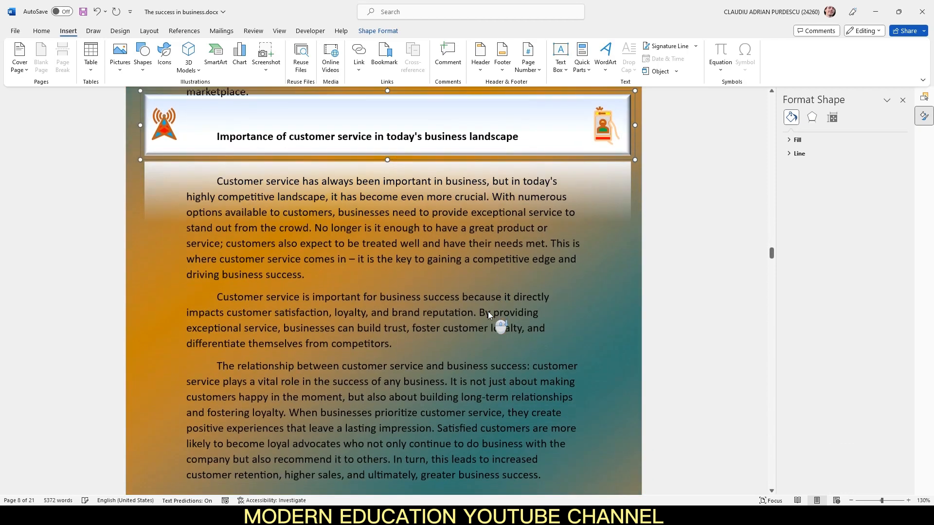
key(Down)
key(Down)
key(Down)
key(Down)
key(Down)
key(Down)
key(Down)
key(Down)
key(Down)
key(Down)
key(Down)
key(Down)
key(Down)
key(Down)
key(Down)
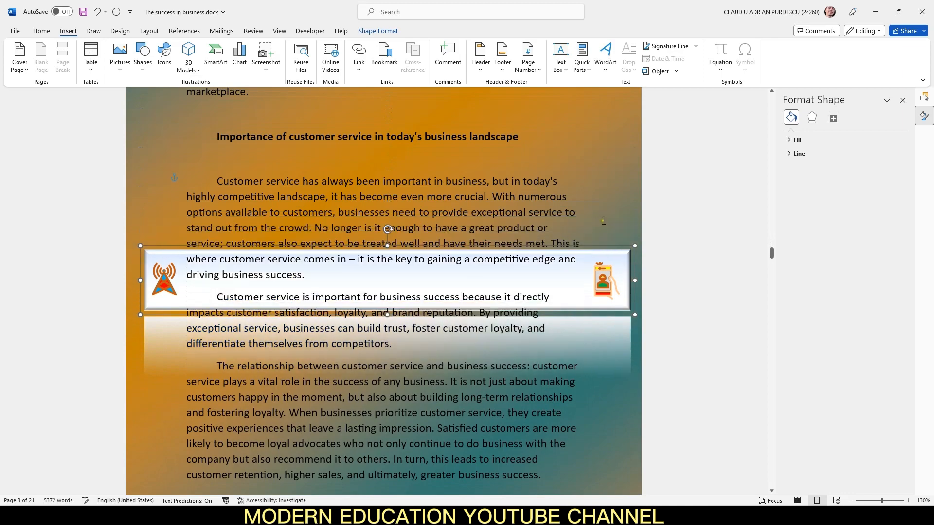
- Follow the link on the T1 button beside the Part A heading to test that it leads to its banner
drag(773, 259, 792, 107)
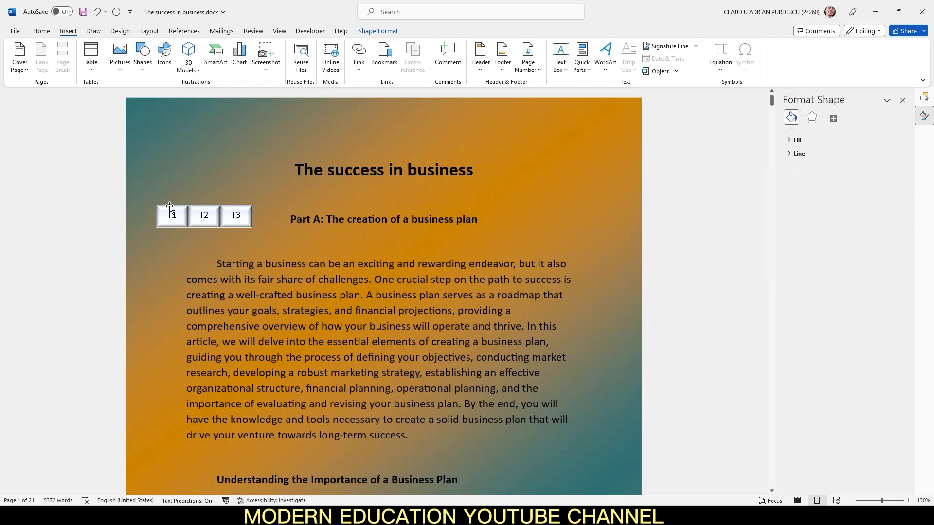
click(181, 209)
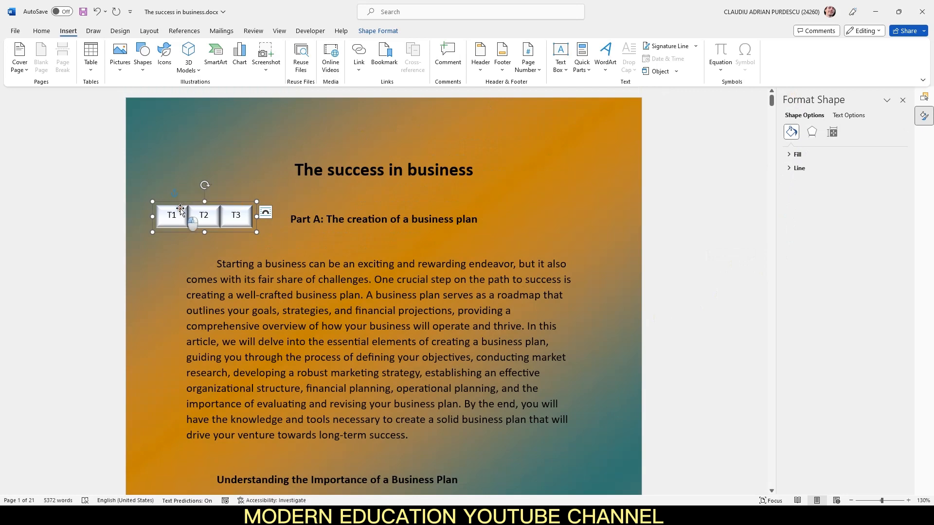
click(180, 210)
right_click(180, 209)
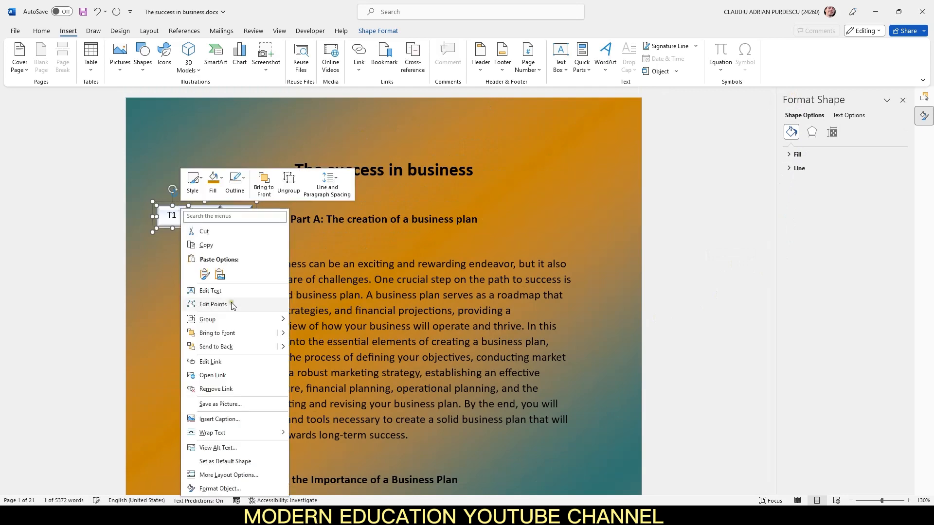
click(225, 378)
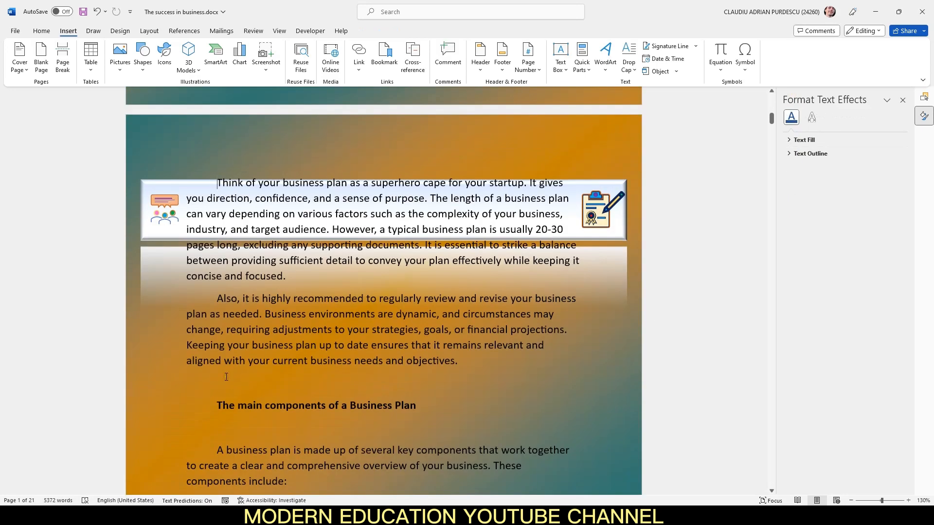
- Follow the link on the left-hand icon of the page 2 banner to jump to the Part B heading
click(174, 200)
click(170, 200)
right_click(171, 200)
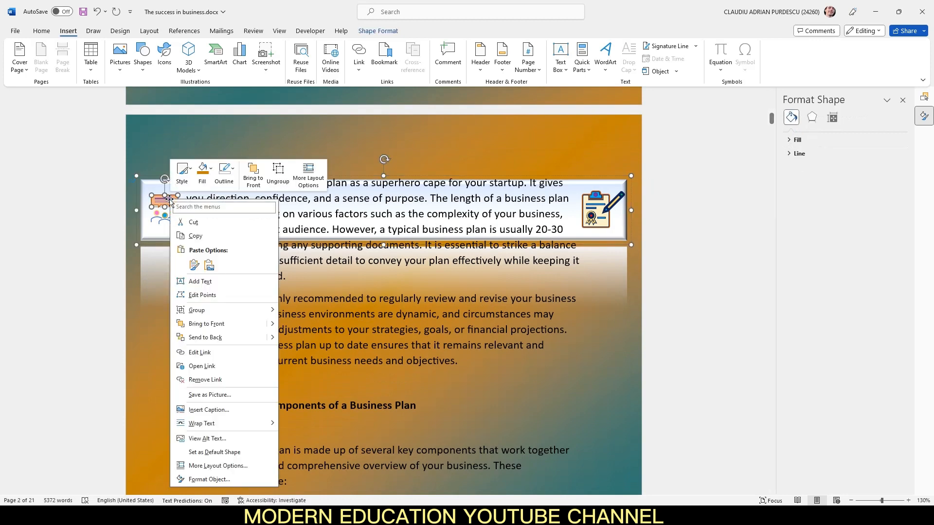
click(220, 366)
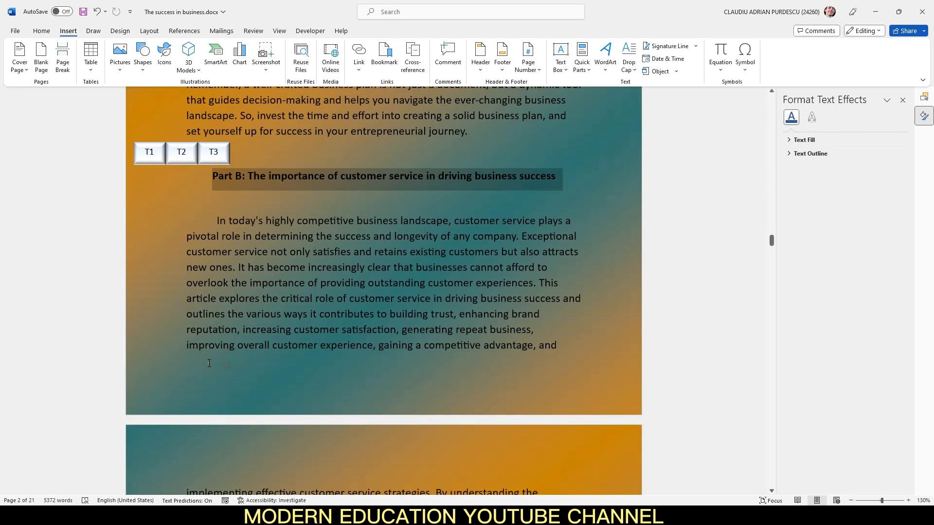
- Follow the link on the T2 button above the Part B heading to test that it leads to its banner
click(185, 151)
click(190, 147)
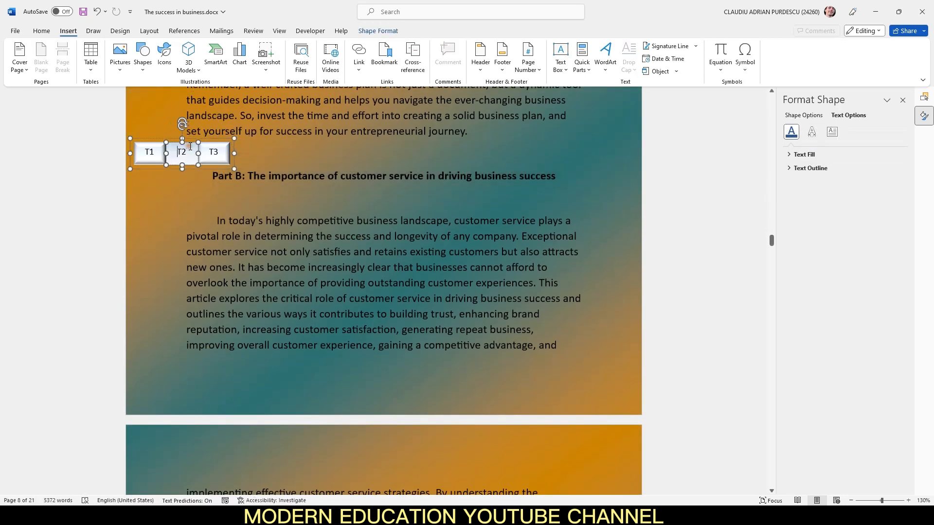
click(194, 223)
click(193, 146)
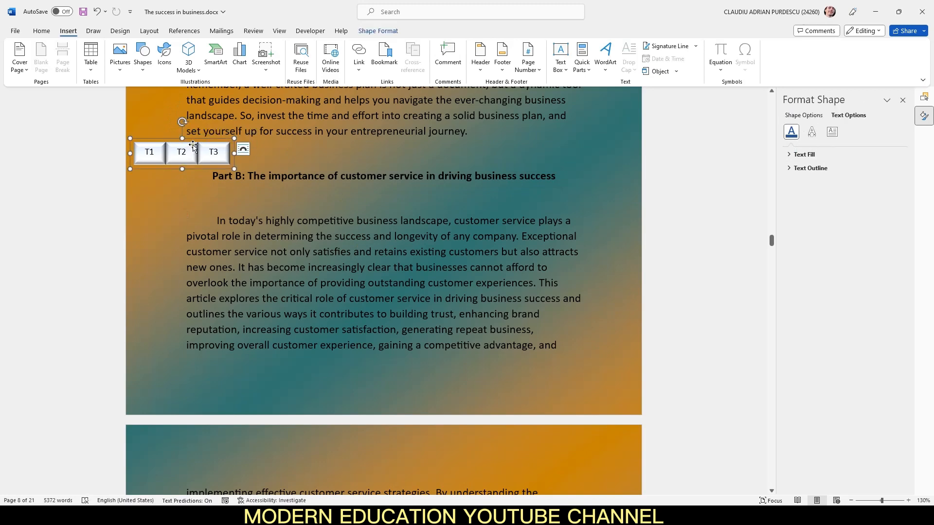
click(192, 146)
right_click(194, 146)
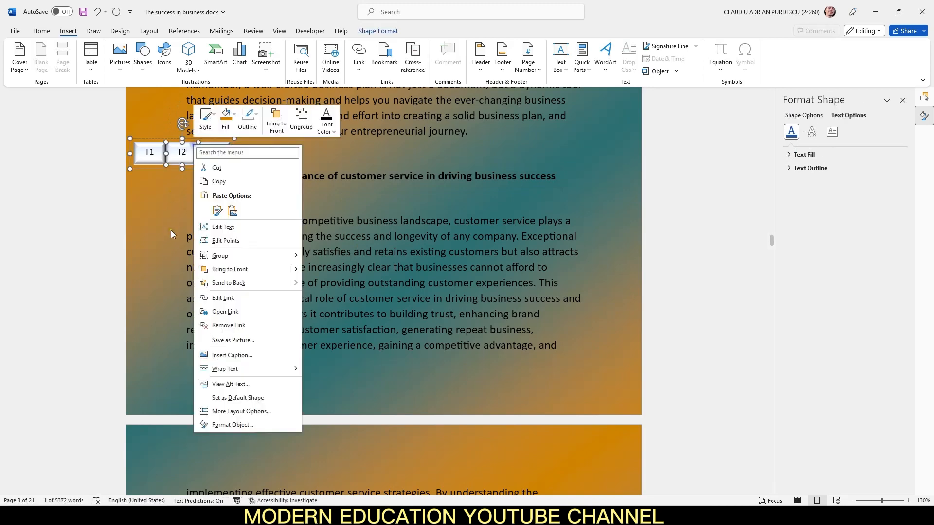
click(237, 314)
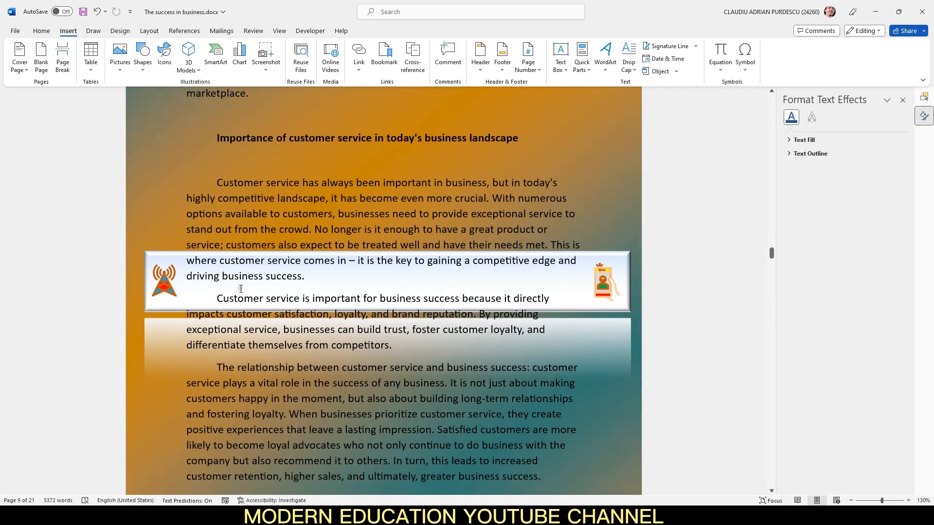
- Follow the link on the right-hand icon of the page 9 banner to jump to the "Improving Customer Experience" heading
click(607, 275)
click(607, 274)
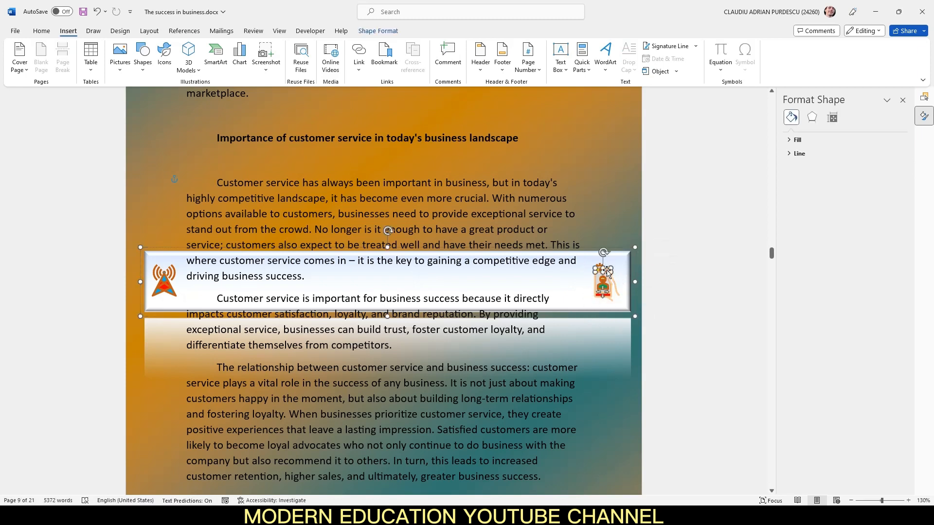
key(ctrl+z)
right_click(609, 285)
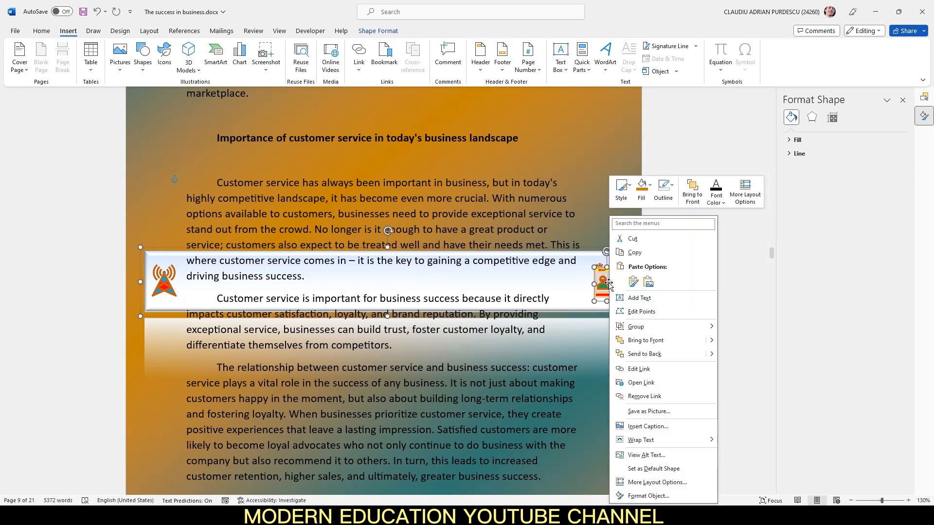
click(647, 385)
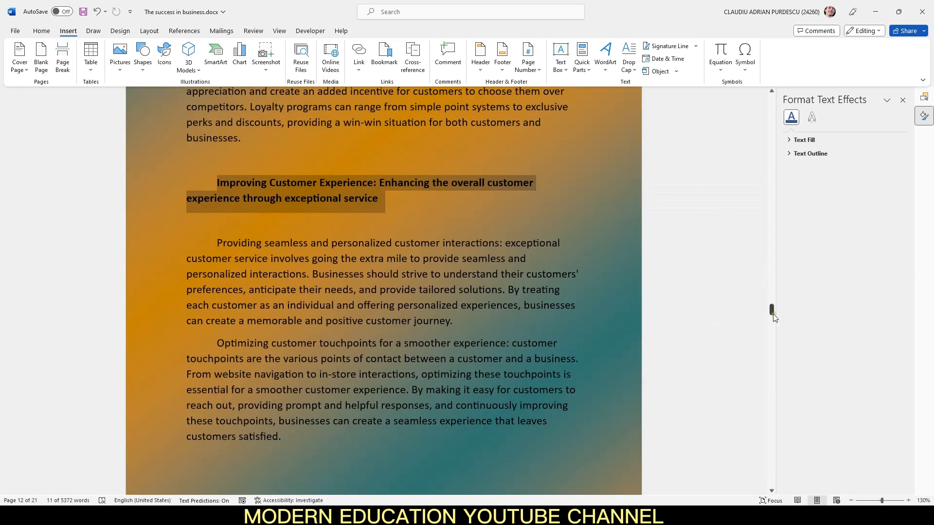
- Follow the link on the left-hand icon of the page 9 banner to jump to the Part C heading
drag(771, 310, 775, 252)
click(163, 353)
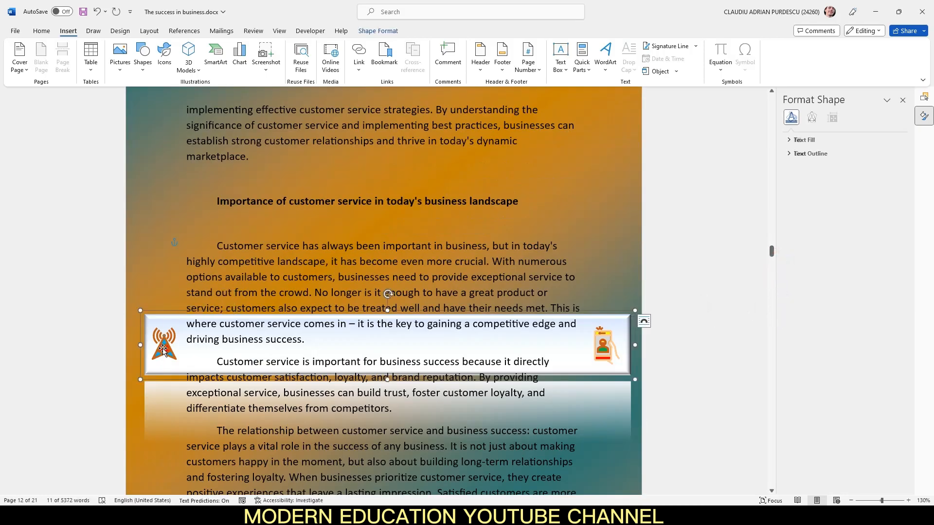
right_click(165, 349)
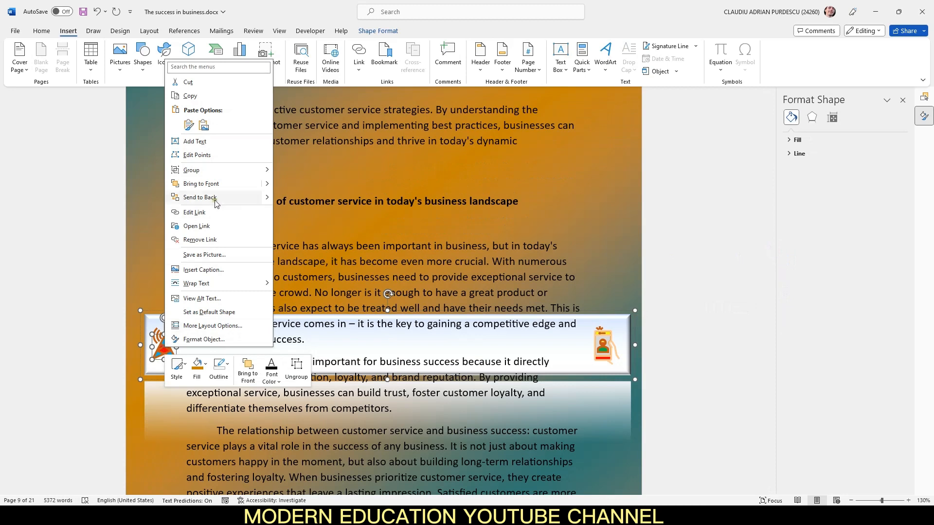
click(227, 226)
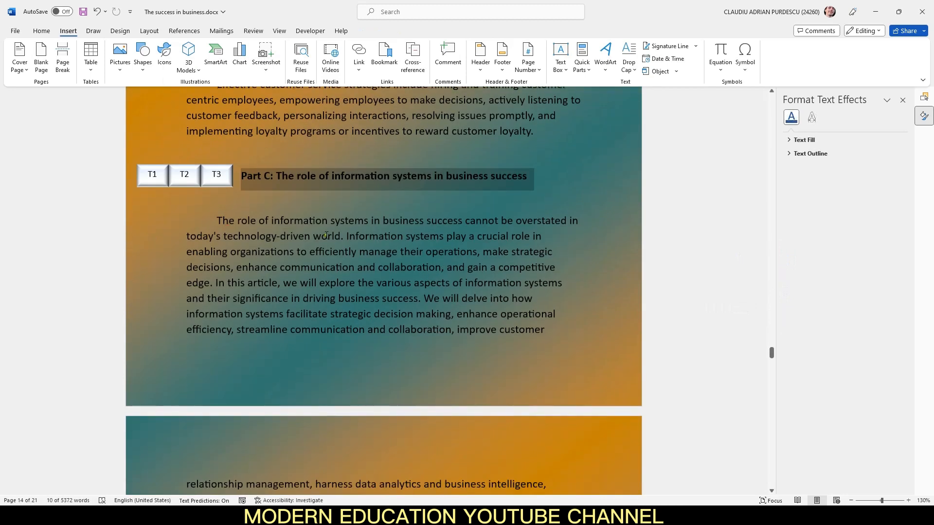
- Follow the link on the T3 button beside the Part C heading to test that it leads to its banner
click(223, 183)
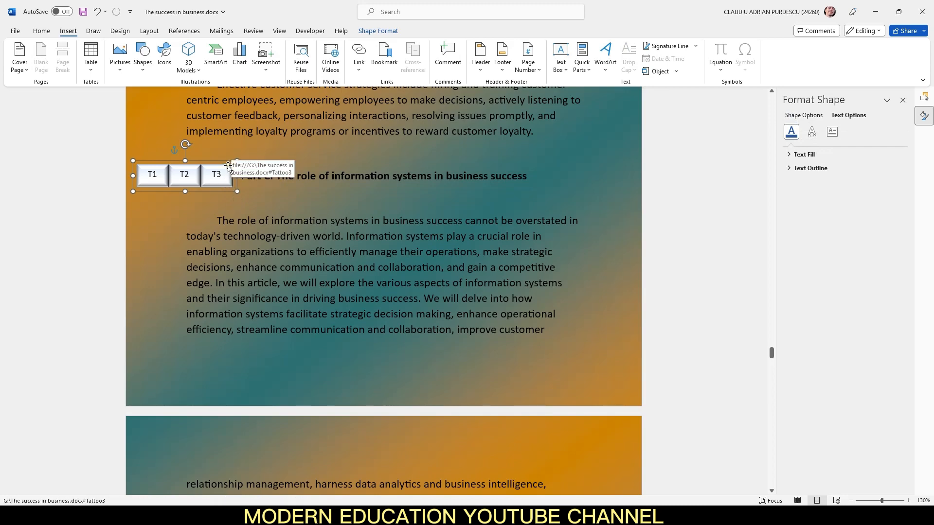
click(230, 169)
right_click(231, 170)
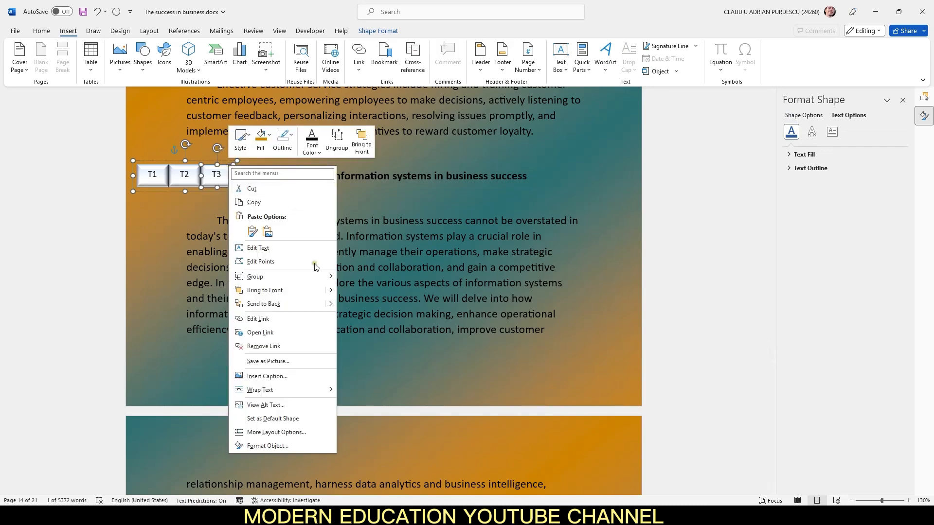
click(260, 332)
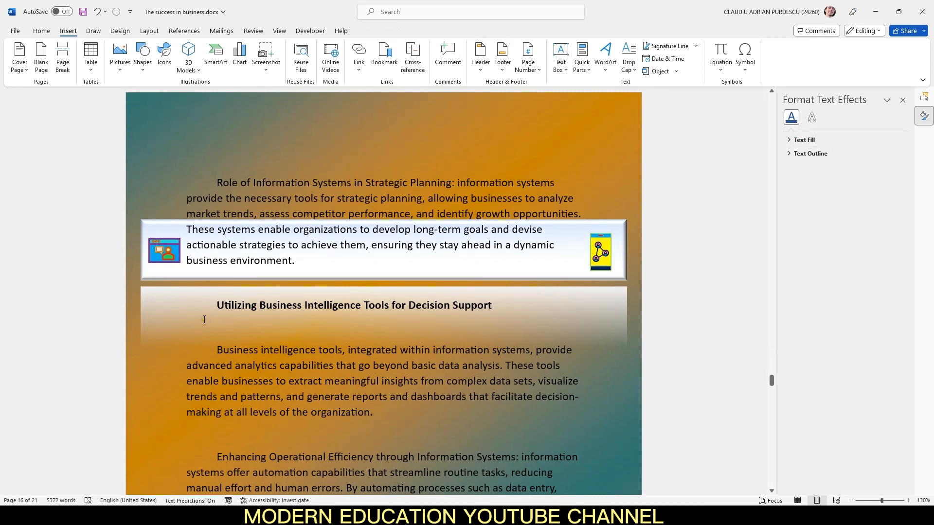
scroll(503, 344, down, 1)
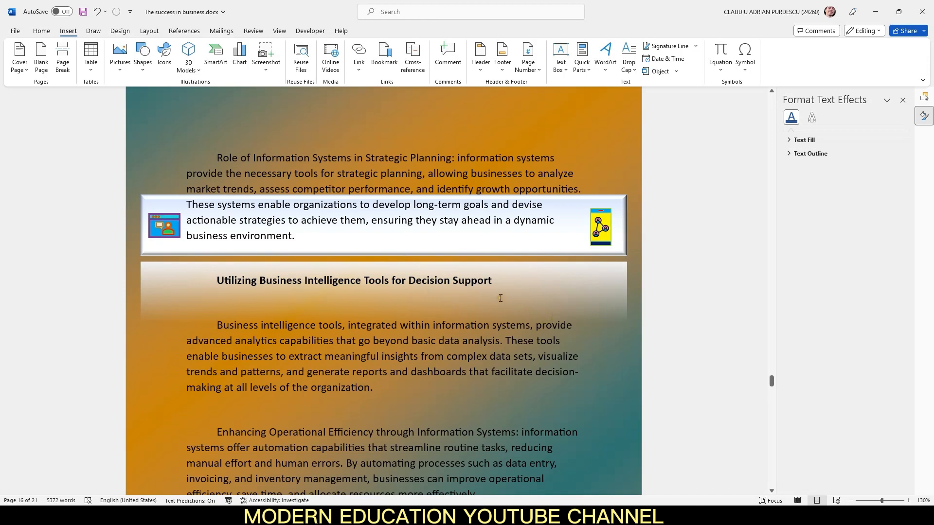
- Preview the print layout from the first page to check how the banner and T1–T3 buttons would print, then return to the document
drag(772, 379, 771, 349)
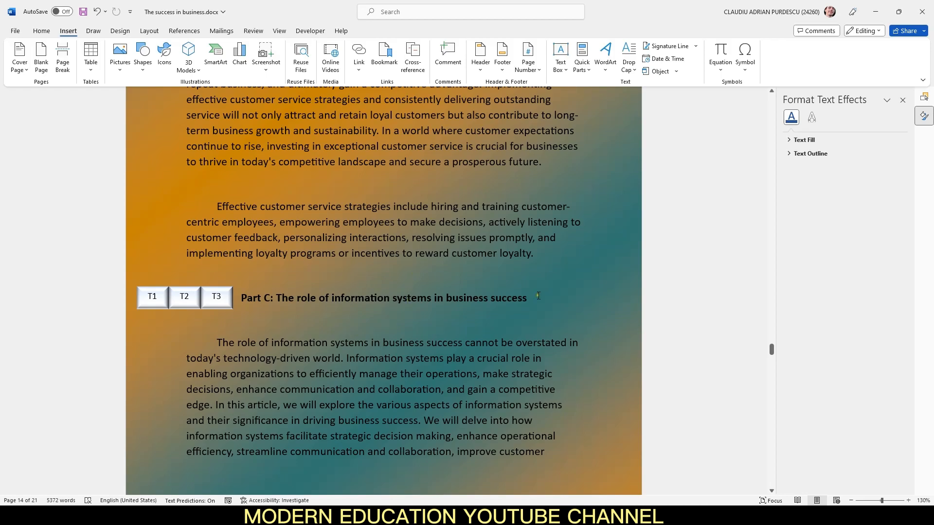
drag(771, 350, 792, 101)
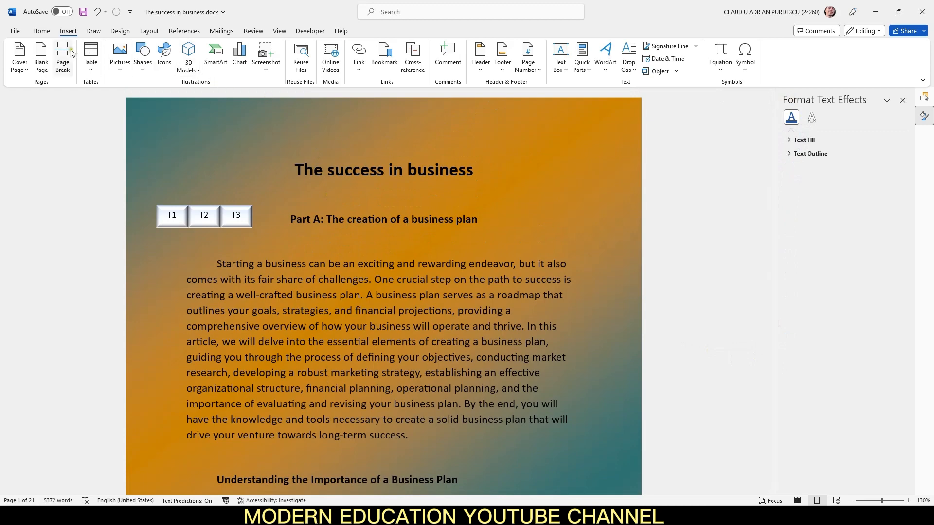
click(16, 31)
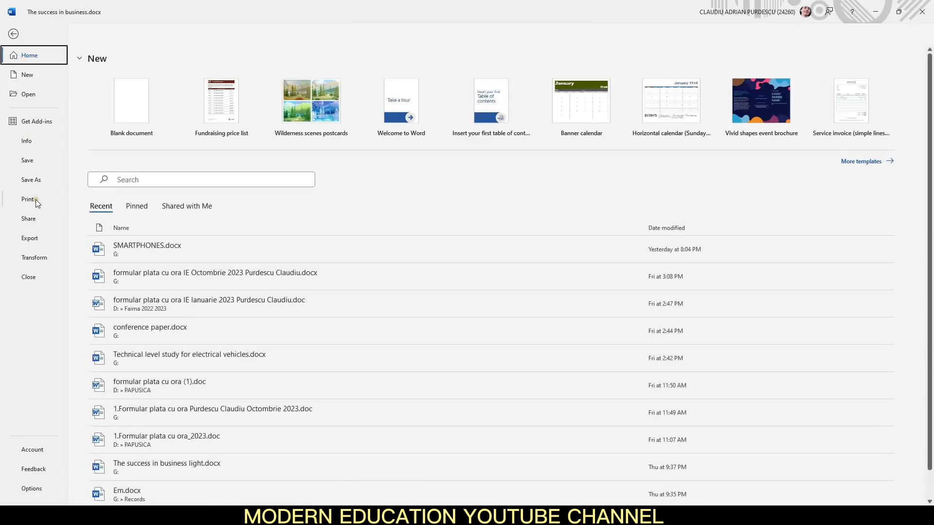
click(29, 199)
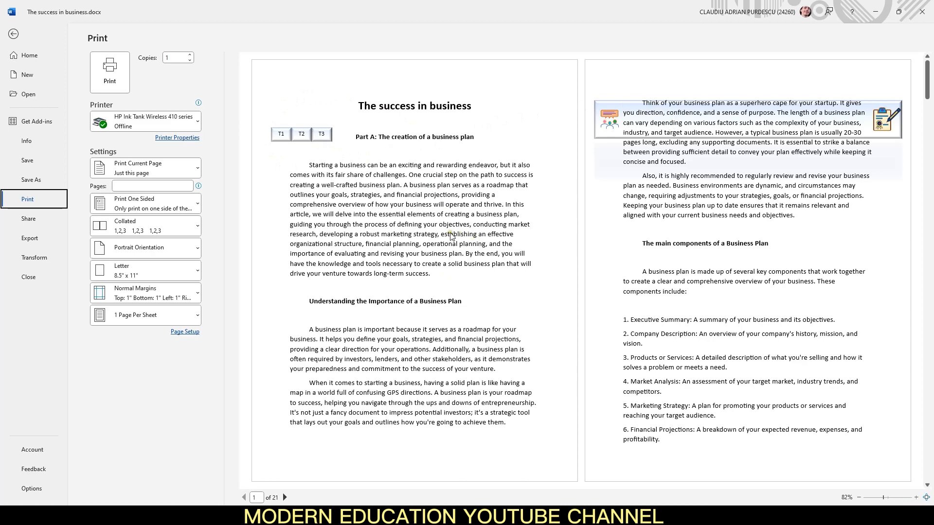
click(11, 34)
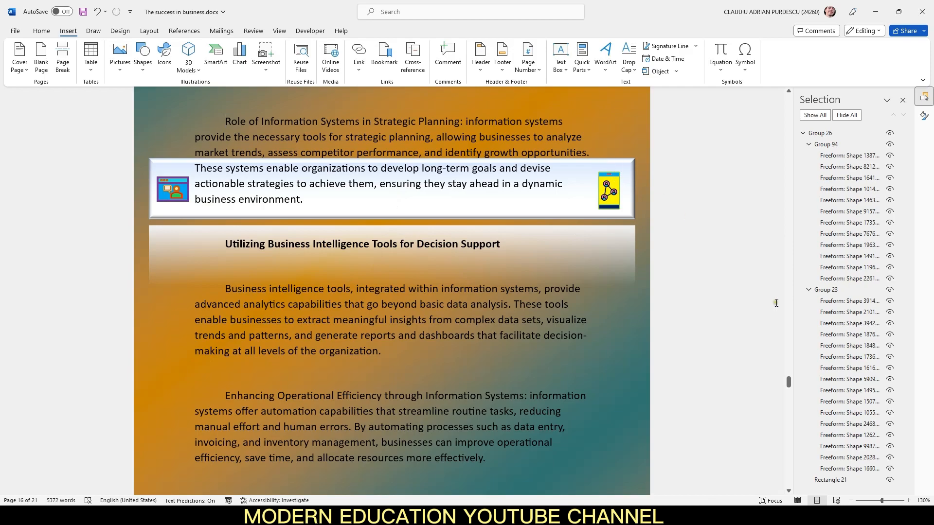
- Hide the whole banner group on page 2 using the Selection pane
drag(789, 384, 789, 100)
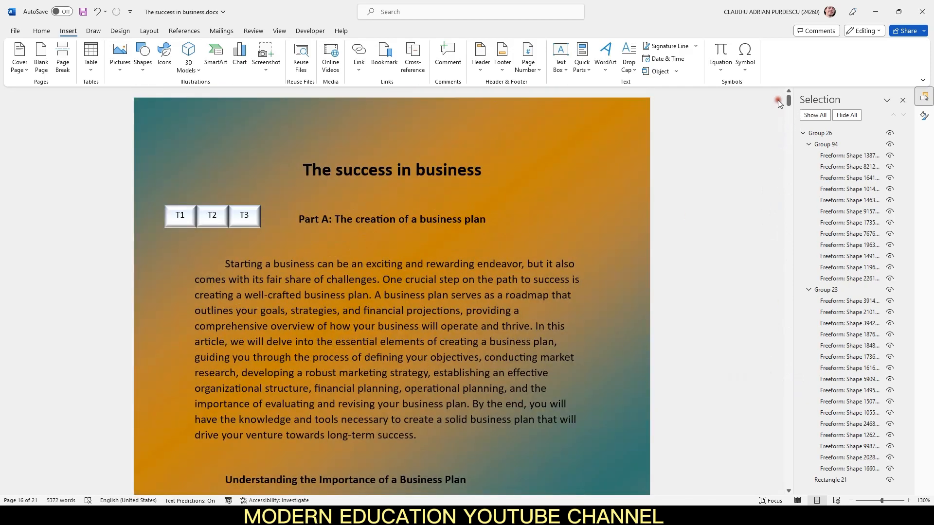
scroll(372, 263, down, 5)
scroll(378, 263, down, 5)
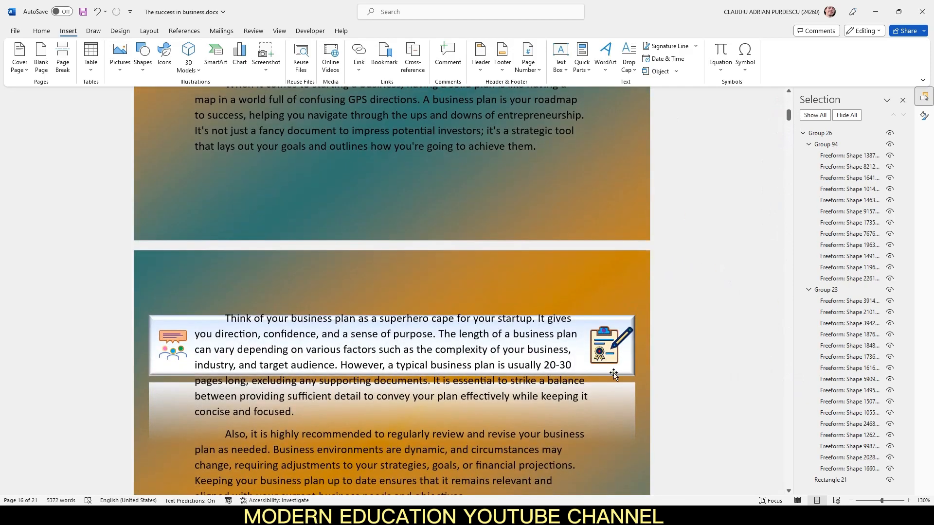
click(627, 370)
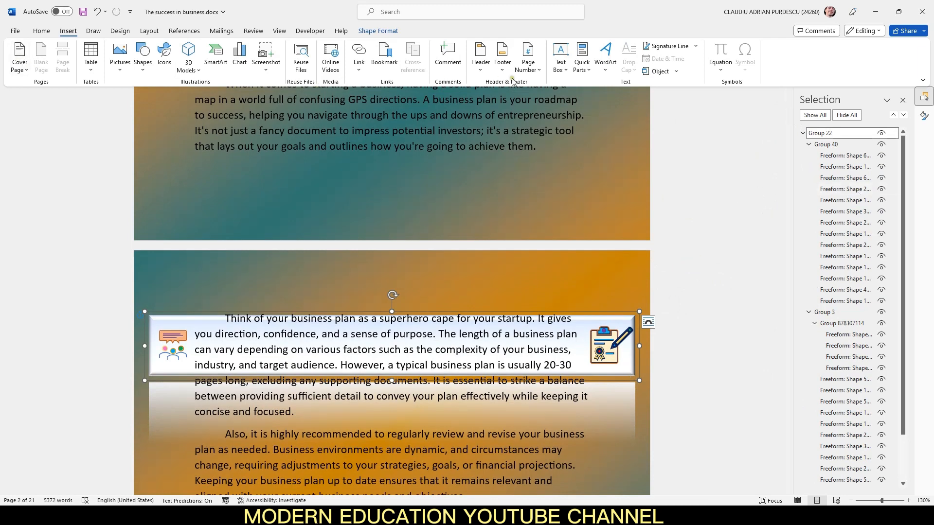
click(48, 34)
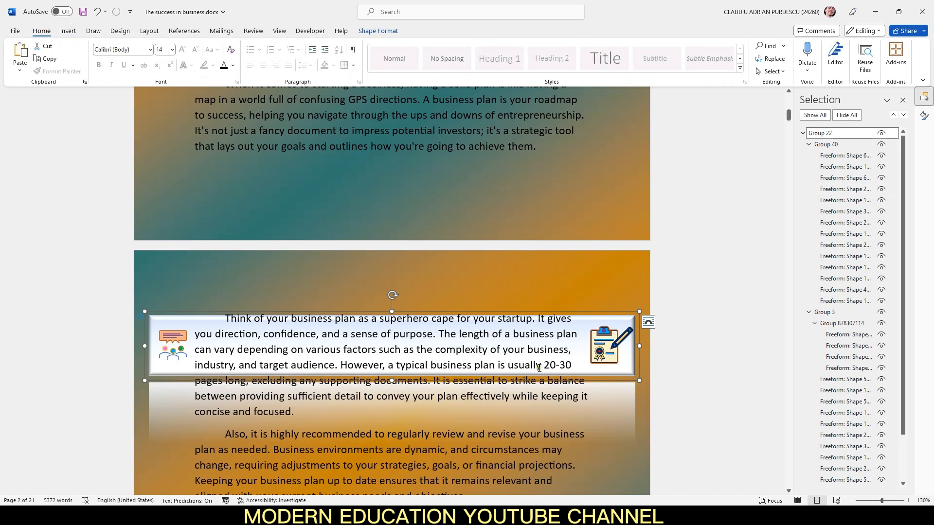
click(377, 31)
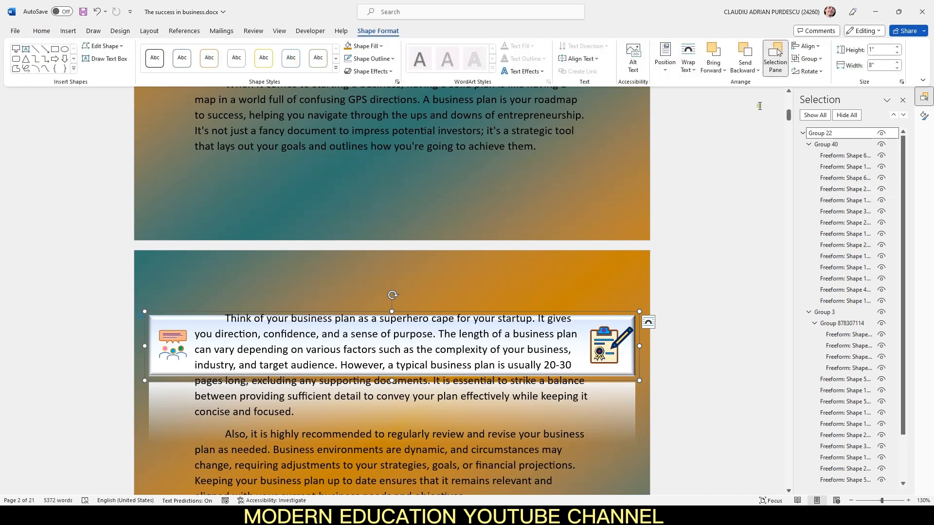
click(774, 64)
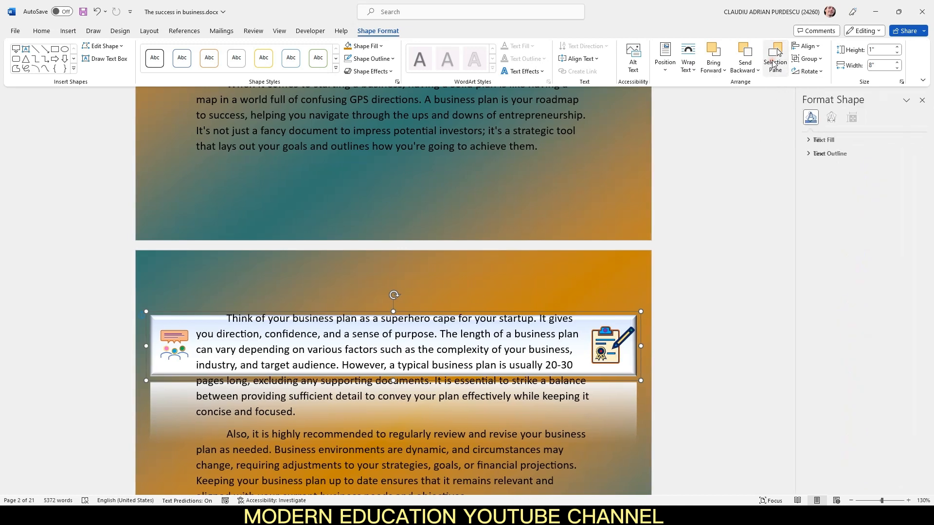
click(774, 64)
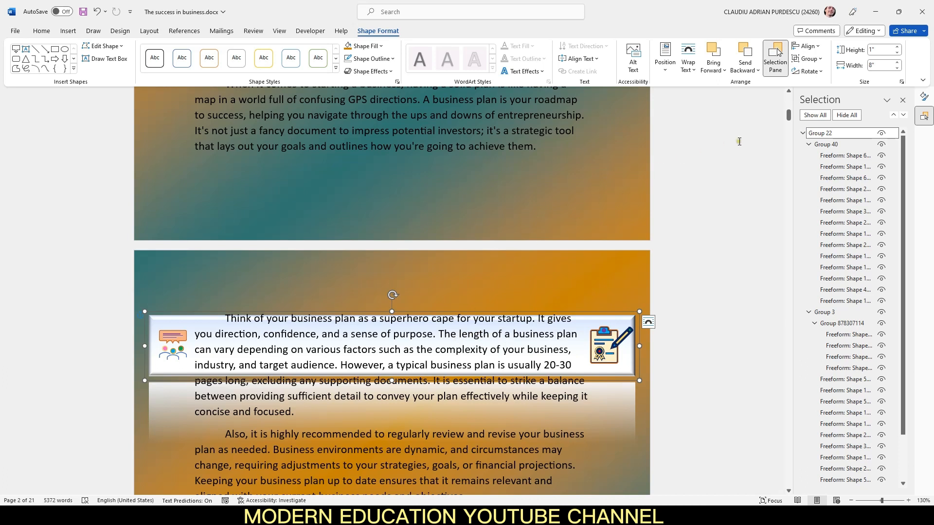
click(881, 134)
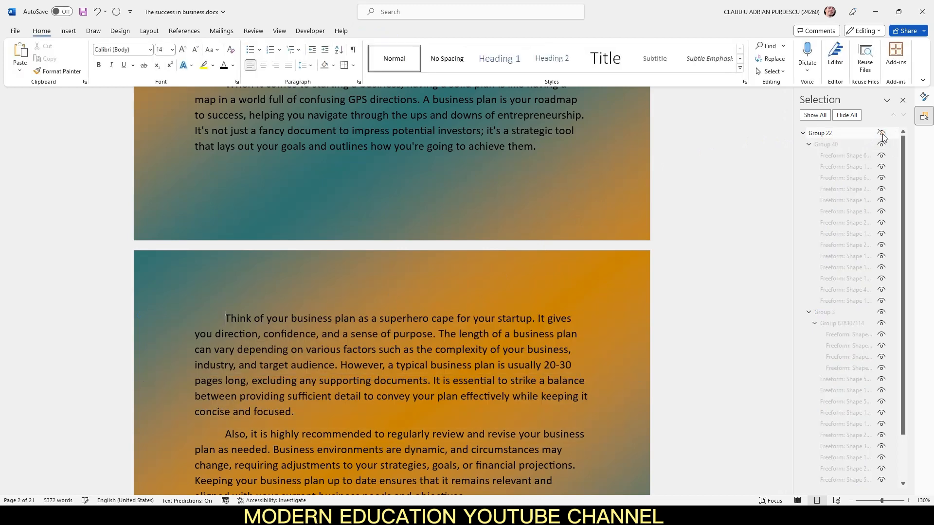
- Hide the T1–T3 button group beside the Part A heading on page 1
scroll(524, 290, up, 15)
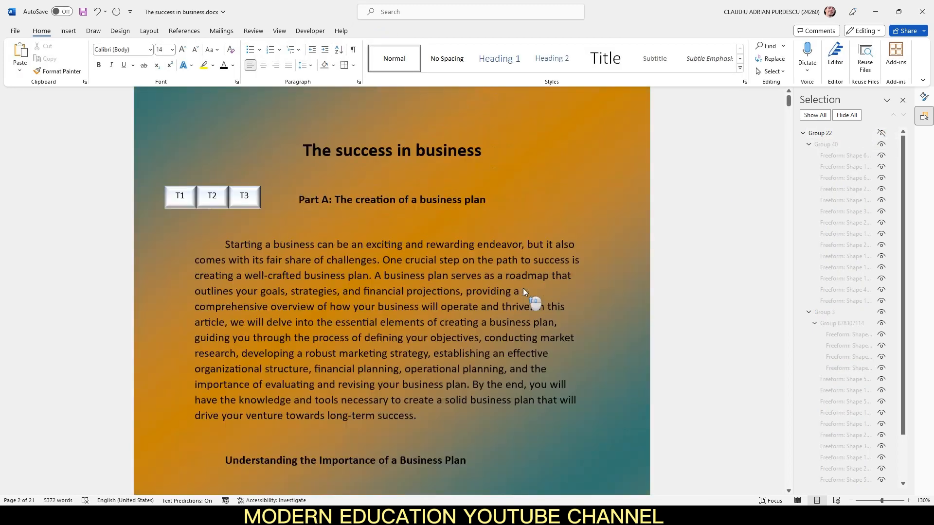
click(211, 212)
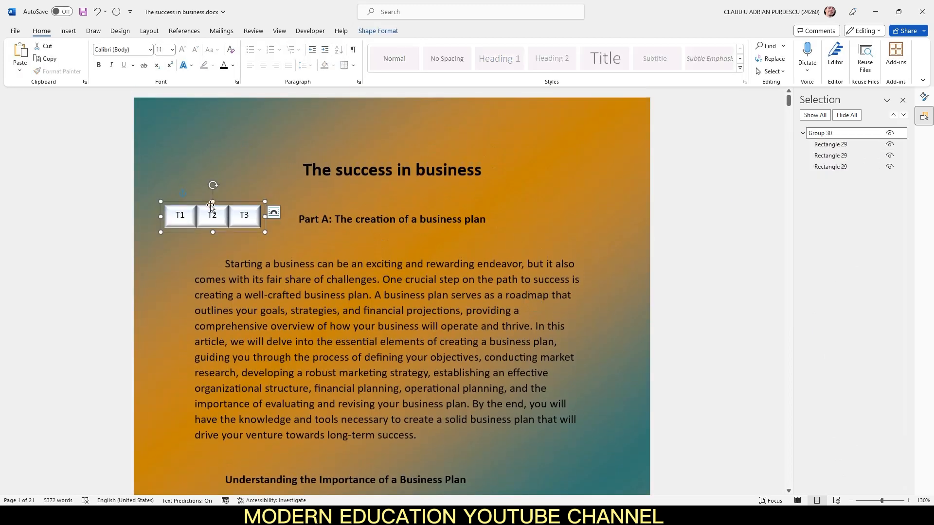
click(890, 133)
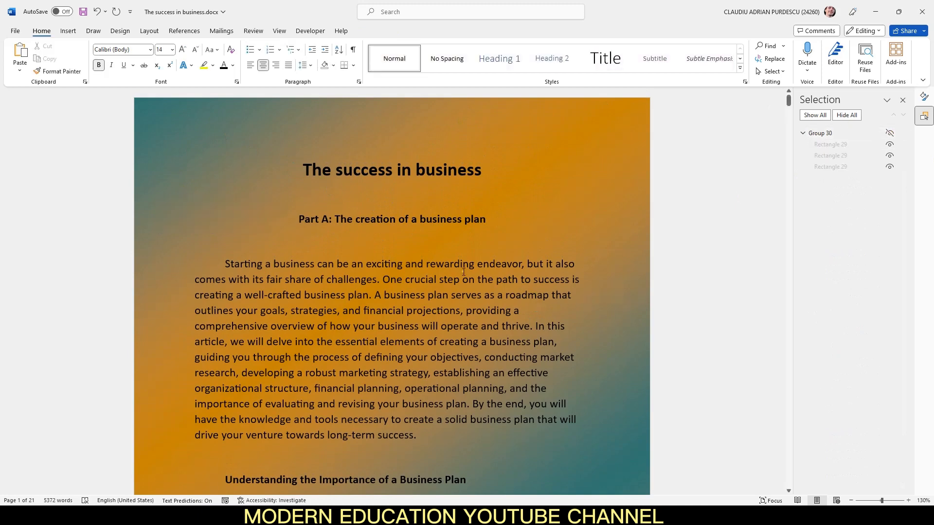
- Check pages 1 and 2 in the document and in print preview with the buttons and banner hidden, and return to editing
scroll(455, 298, down, 10)
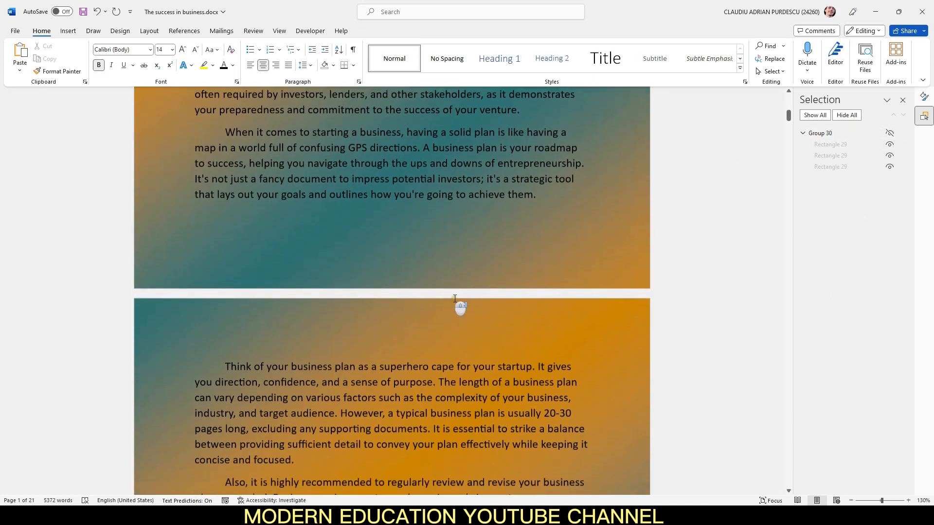
scroll(460, 306, down, 5)
scroll(560, 280, up, 10)
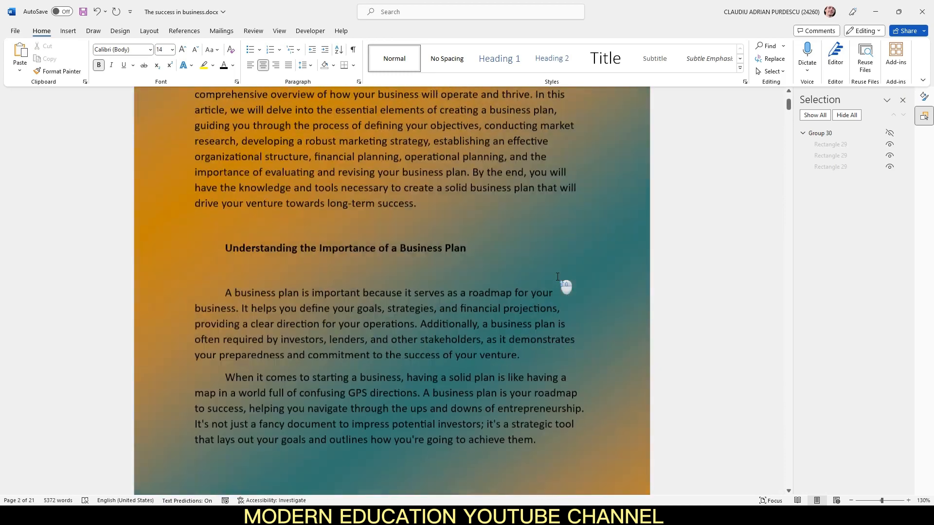
scroll(558, 277, up, 3)
click(15, 30)
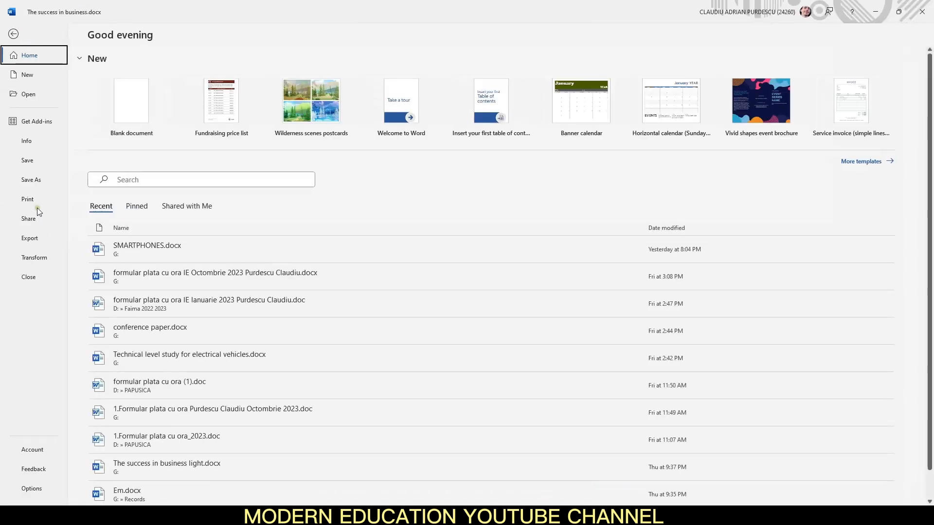
click(28, 200)
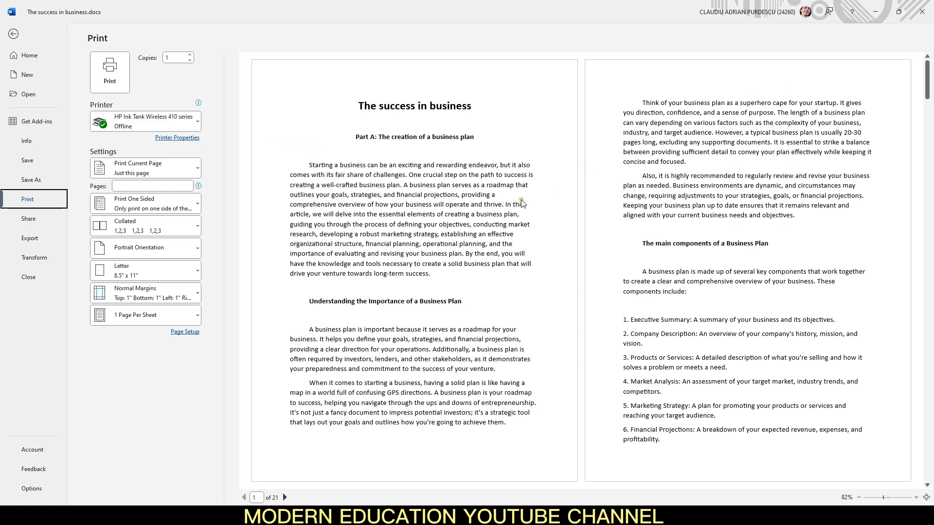
click(14, 34)
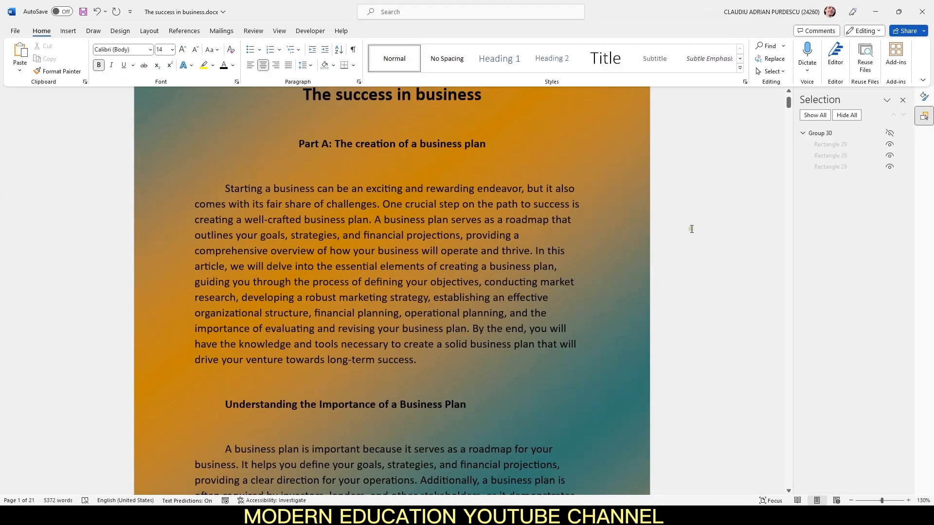
- Show the hidden T1–T3 button group on page 1 and the hidden banner group on page 2 again
scroll(421, 273, up, 2)
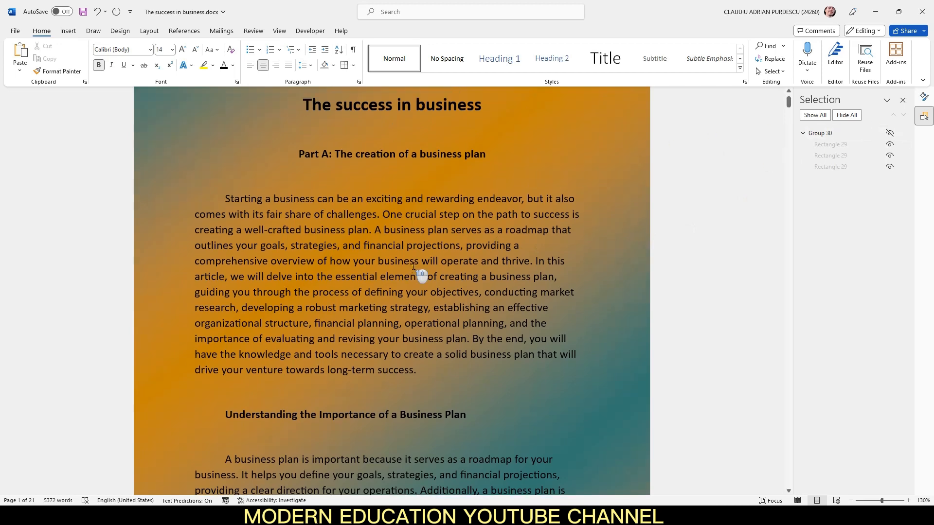
click(891, 133)
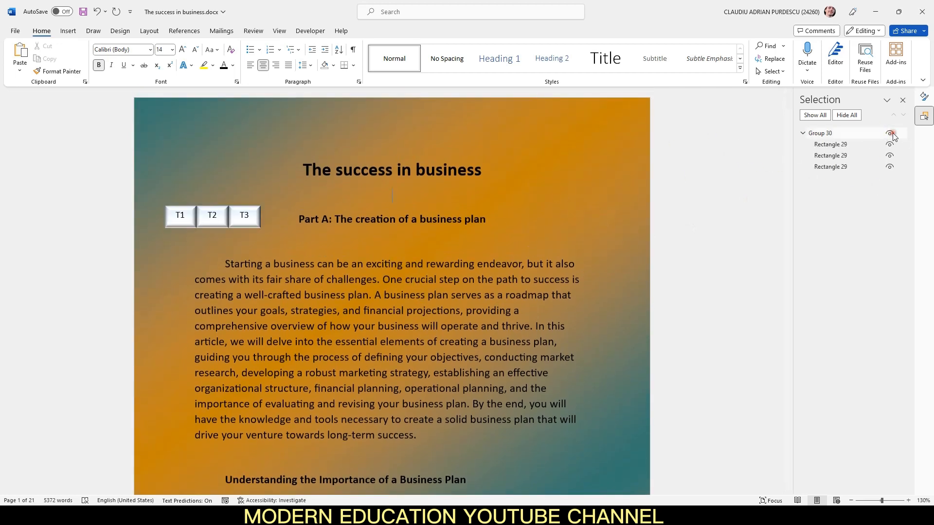
scroll(417, 281, down, 15)
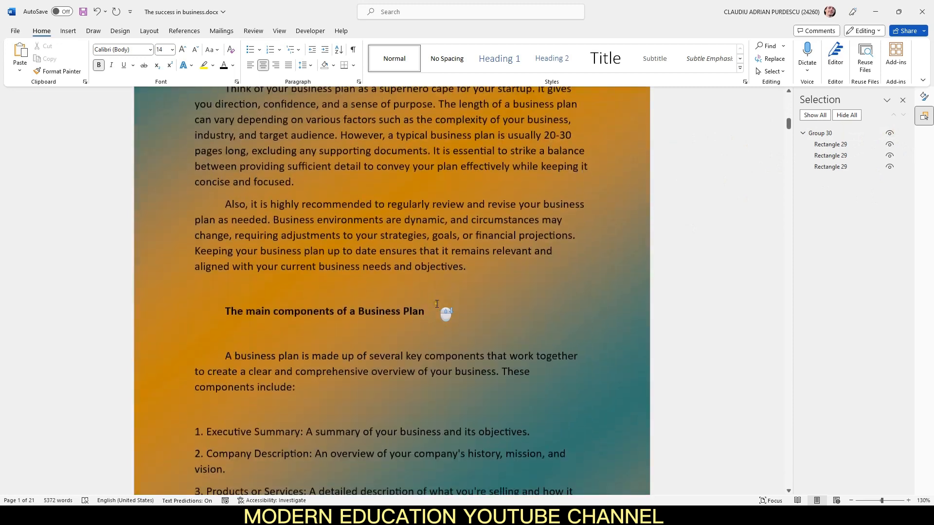
scroll(486, 336, up, 3)
click(542, 293)
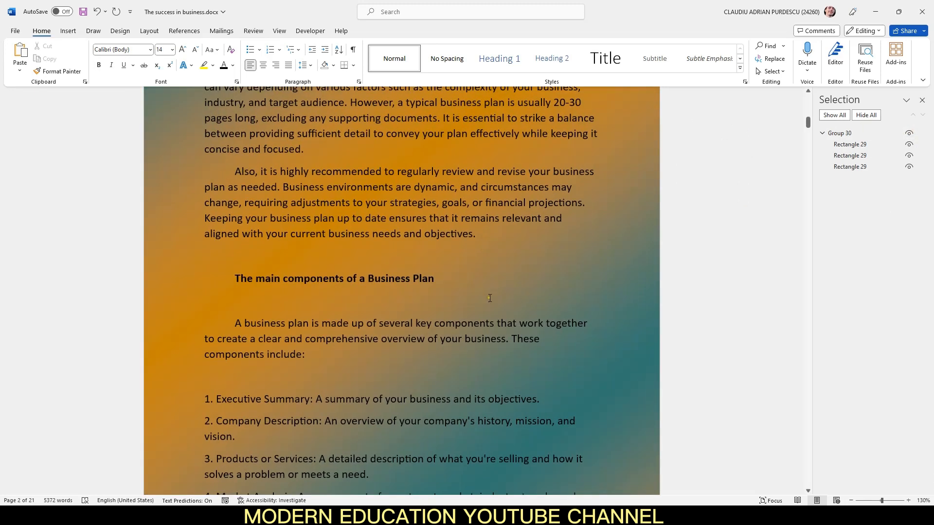
click(461, 281)
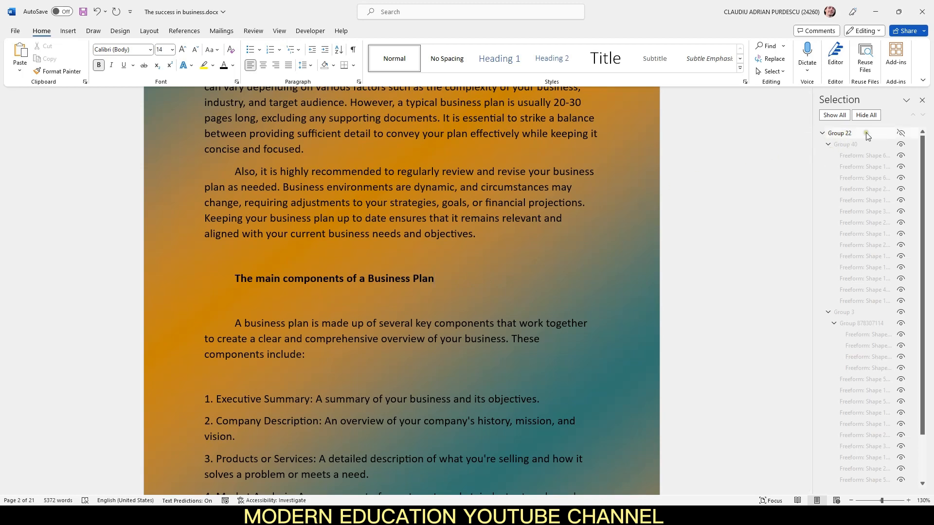
click(901, 133)
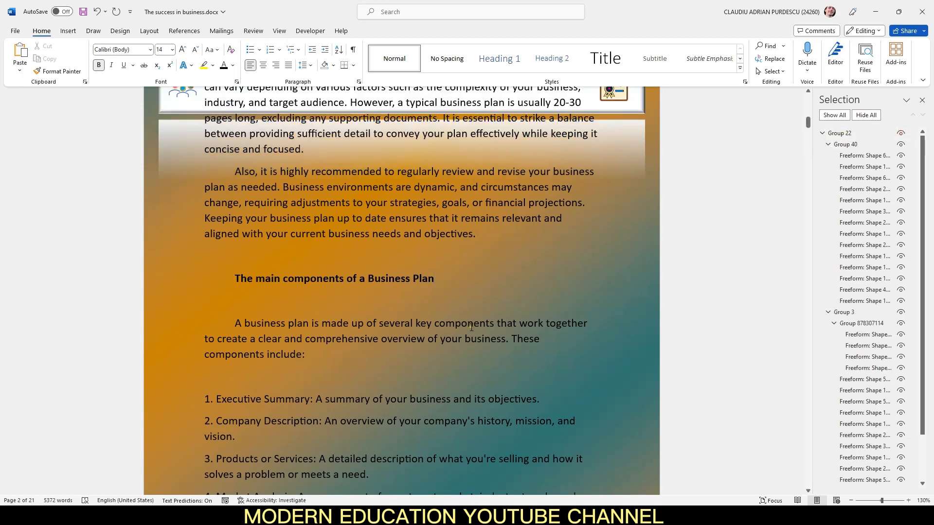
scroll(466, 329, up, 2)
scroll(466, 329, up, 1)
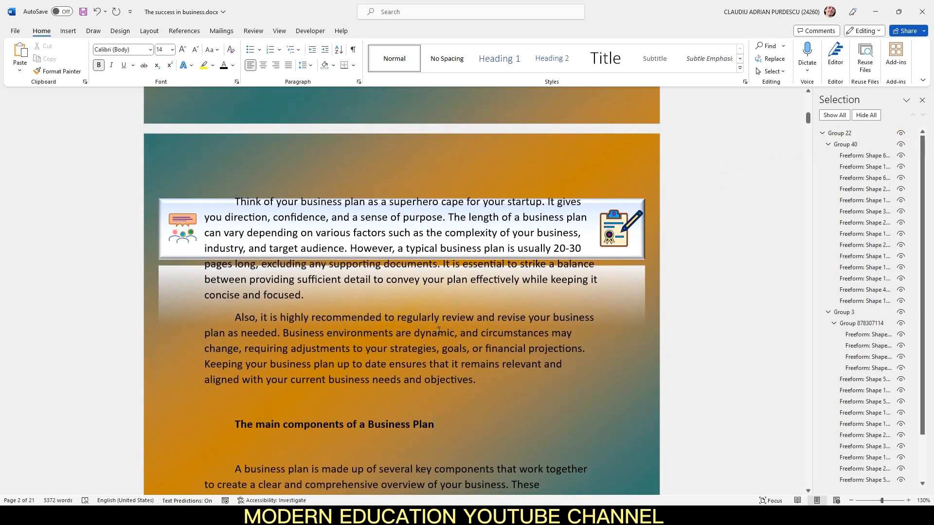